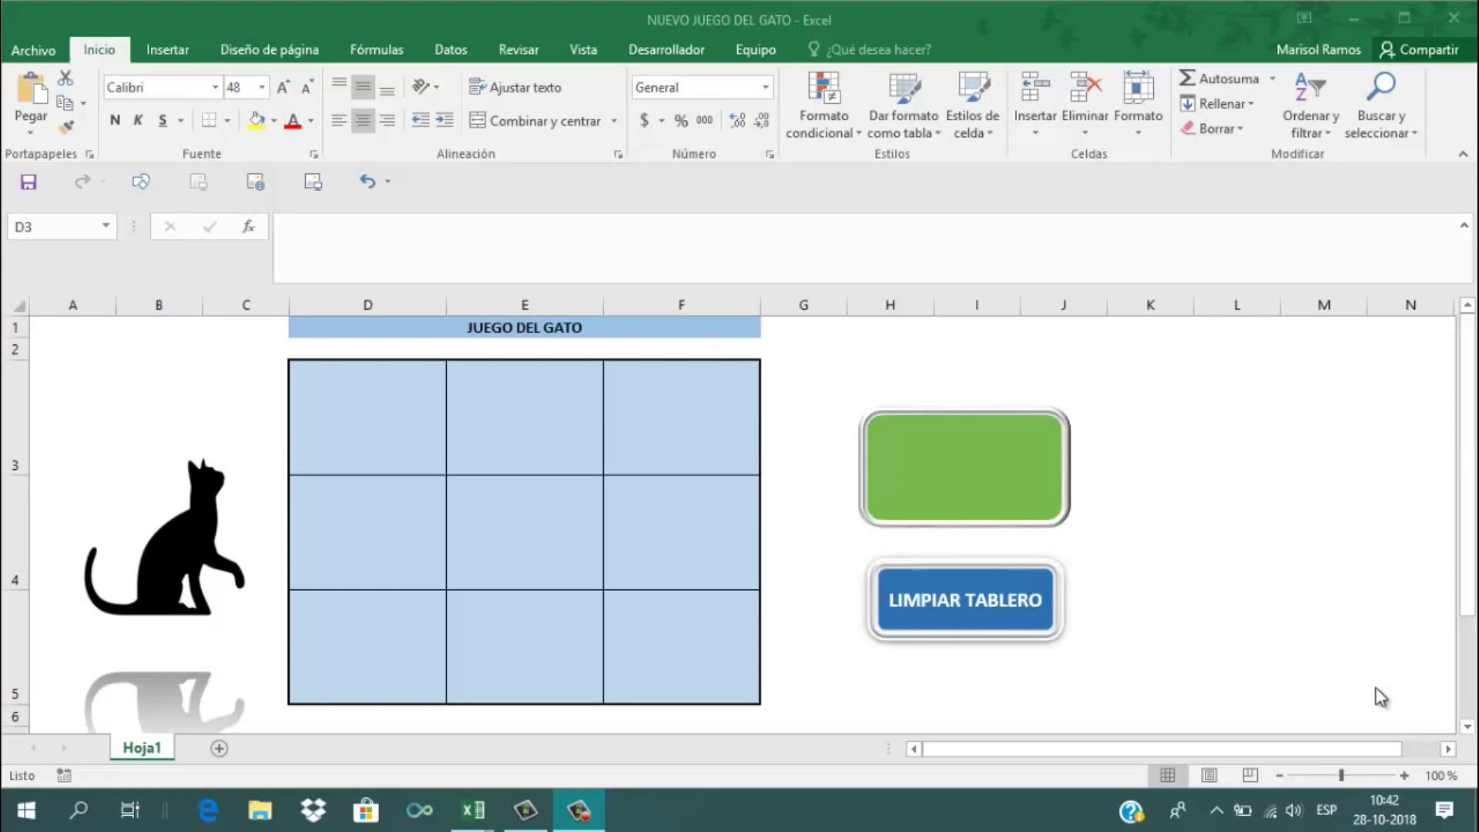
In the game workbook, enter an X, then O in centre square E4 and X in F5
{"action": "left_click", "coordinate": [343, 445]}
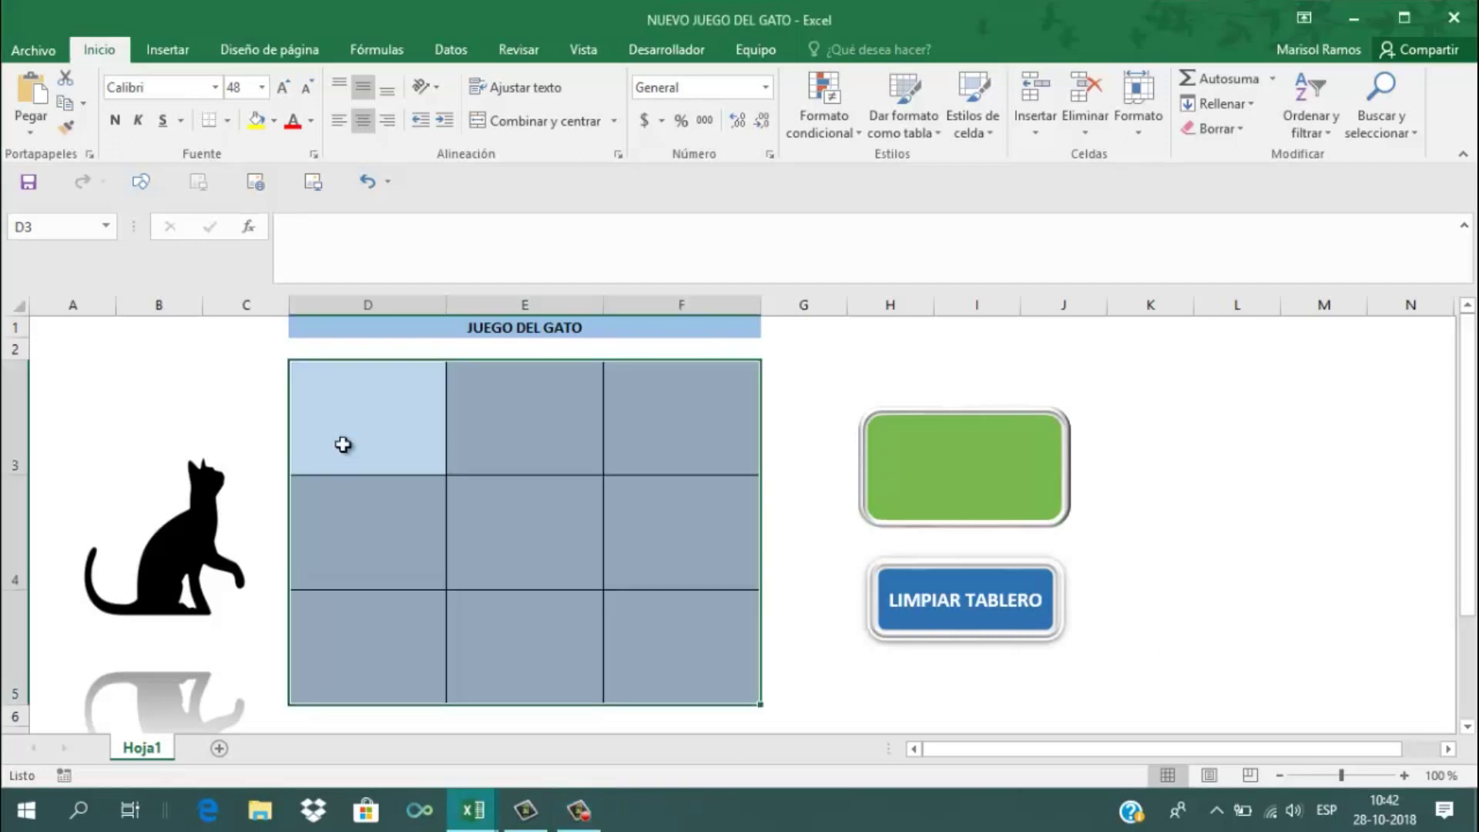
{"action": "type", "text": "X"}
{"action": "left_click", "coordinate": [501, 554]}
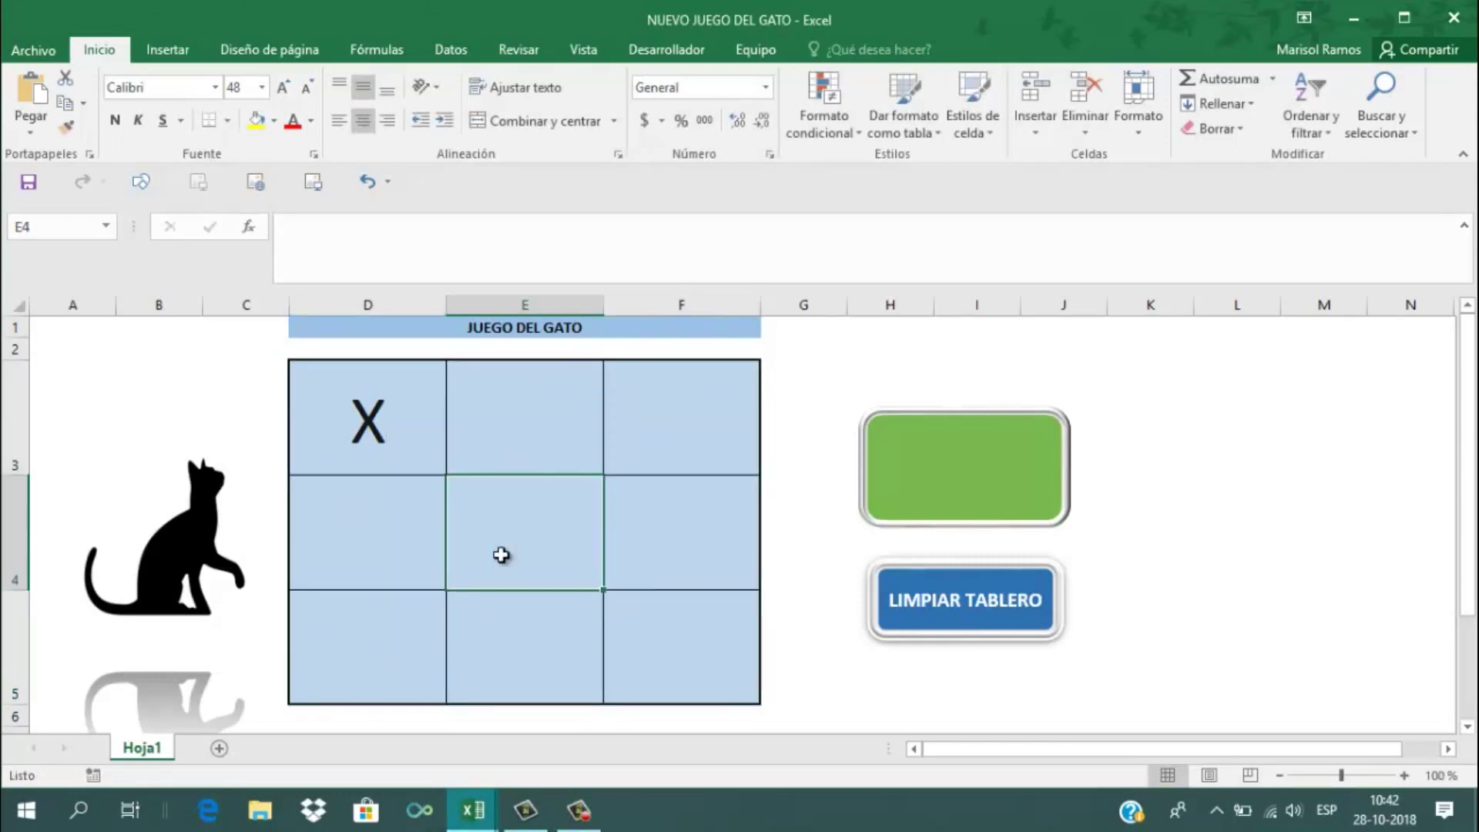
{"action": "type", "text": "O"}
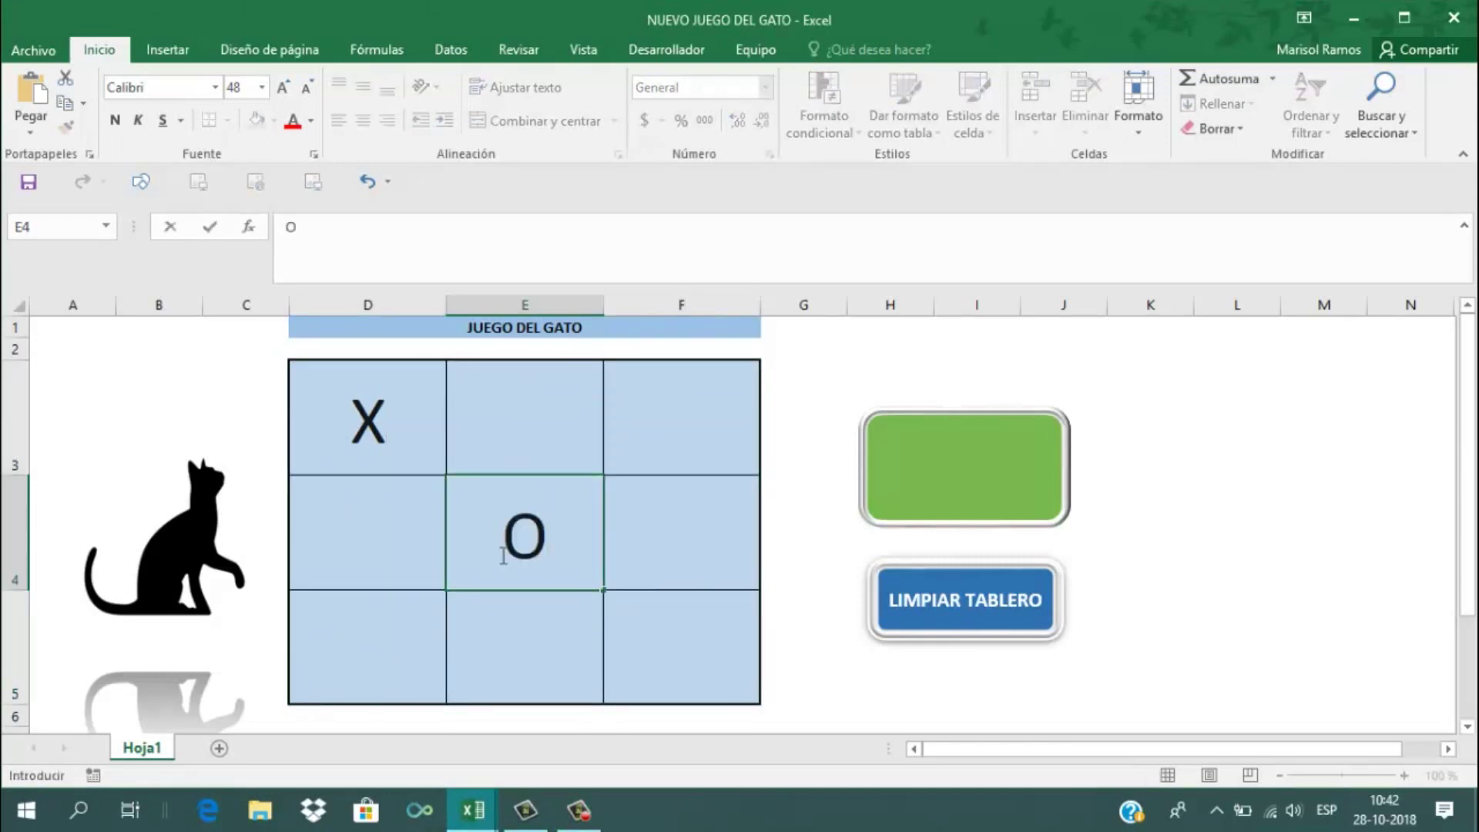
{"action": "left_click", "coordinate": [679, 632]}
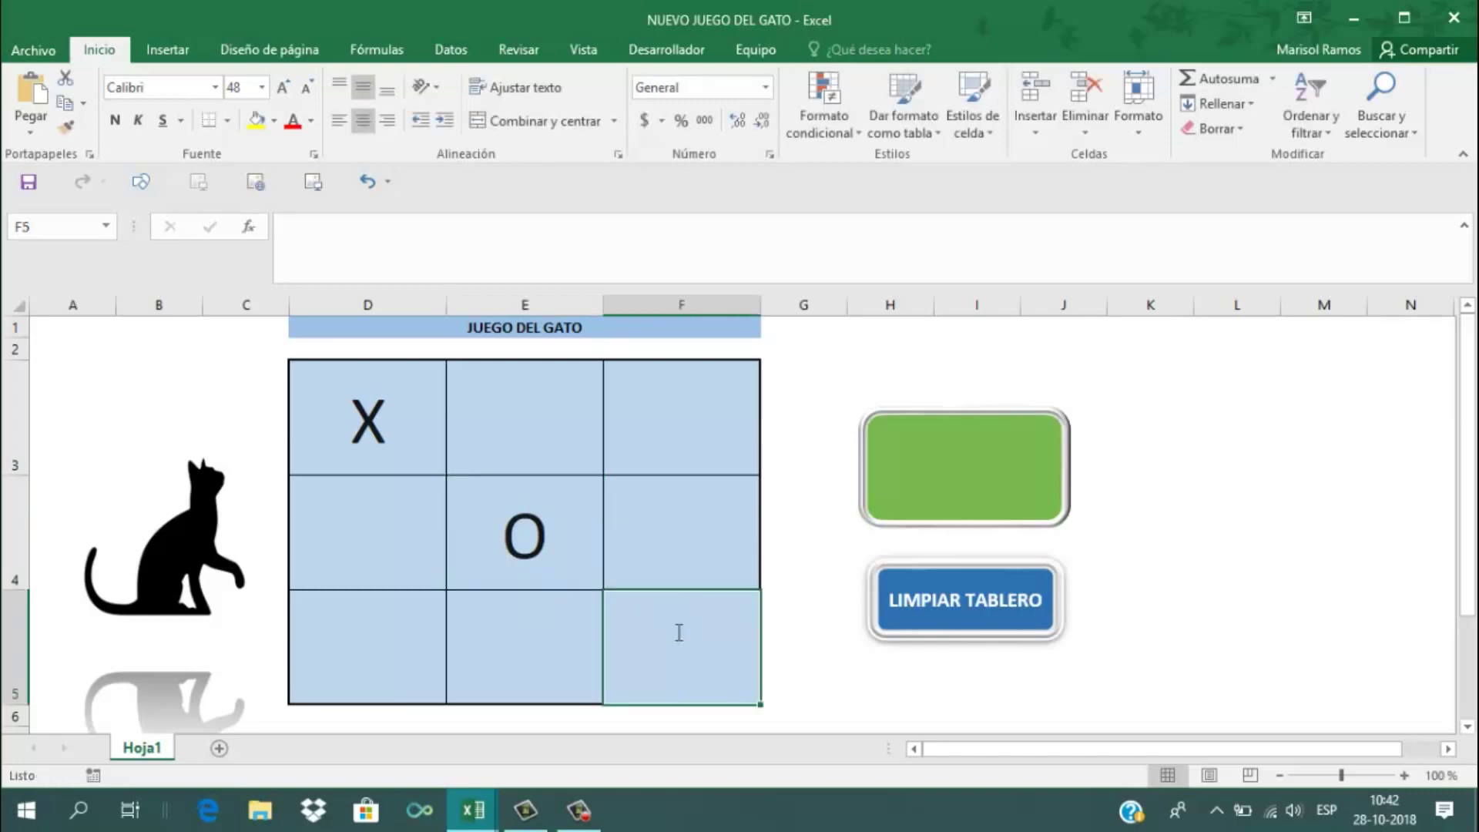
{"action": "type", "text": "X"}
{"action": "left_click", "coordinate": [660, 509]}
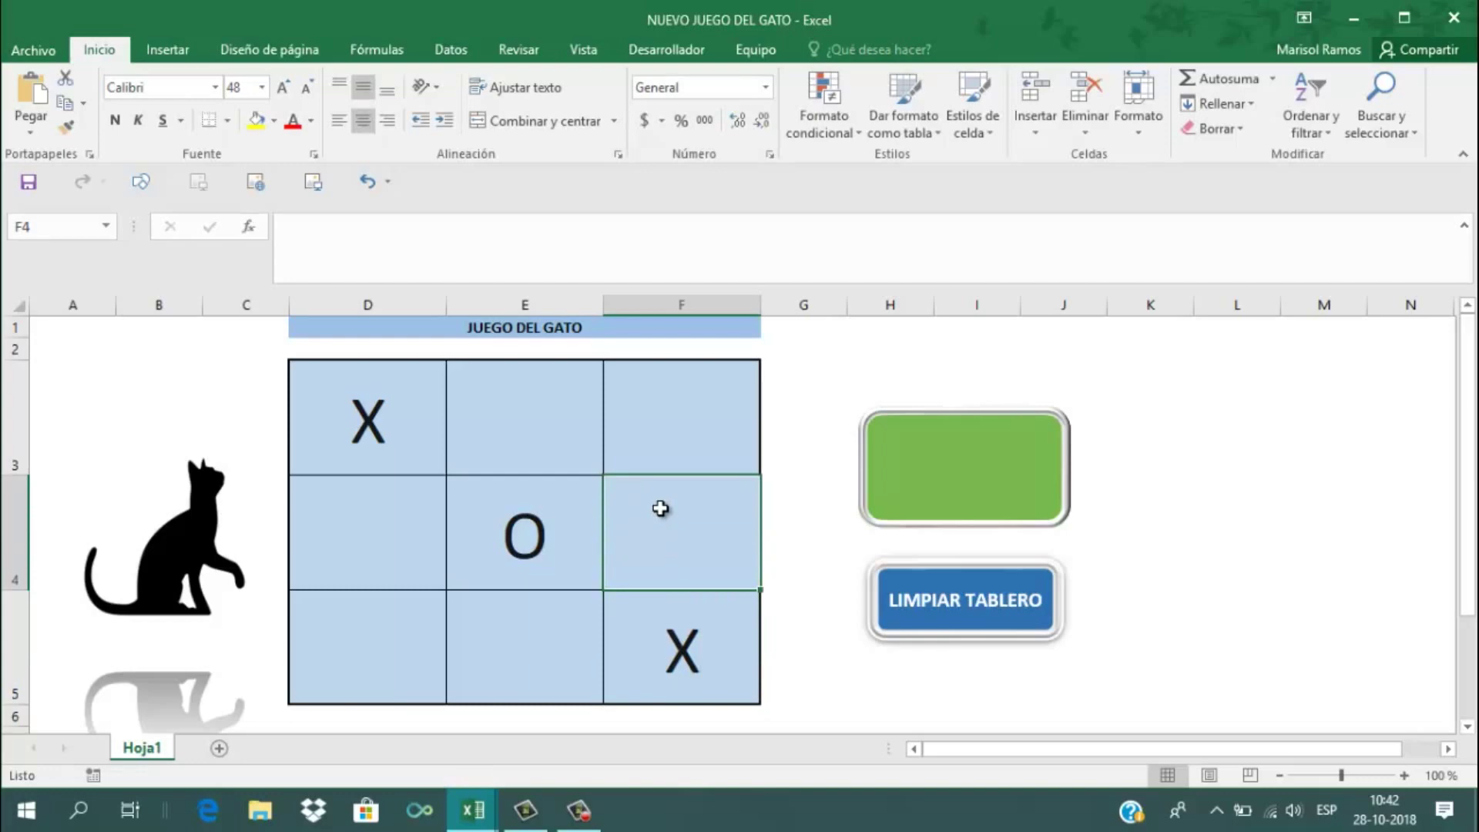
Finish with O in F4, X in F3 and O in D4 for the winning row, then clear the board
{"action": "type", "text": "O"}
{"action": "left_click", "coordinate": [667, 427]}
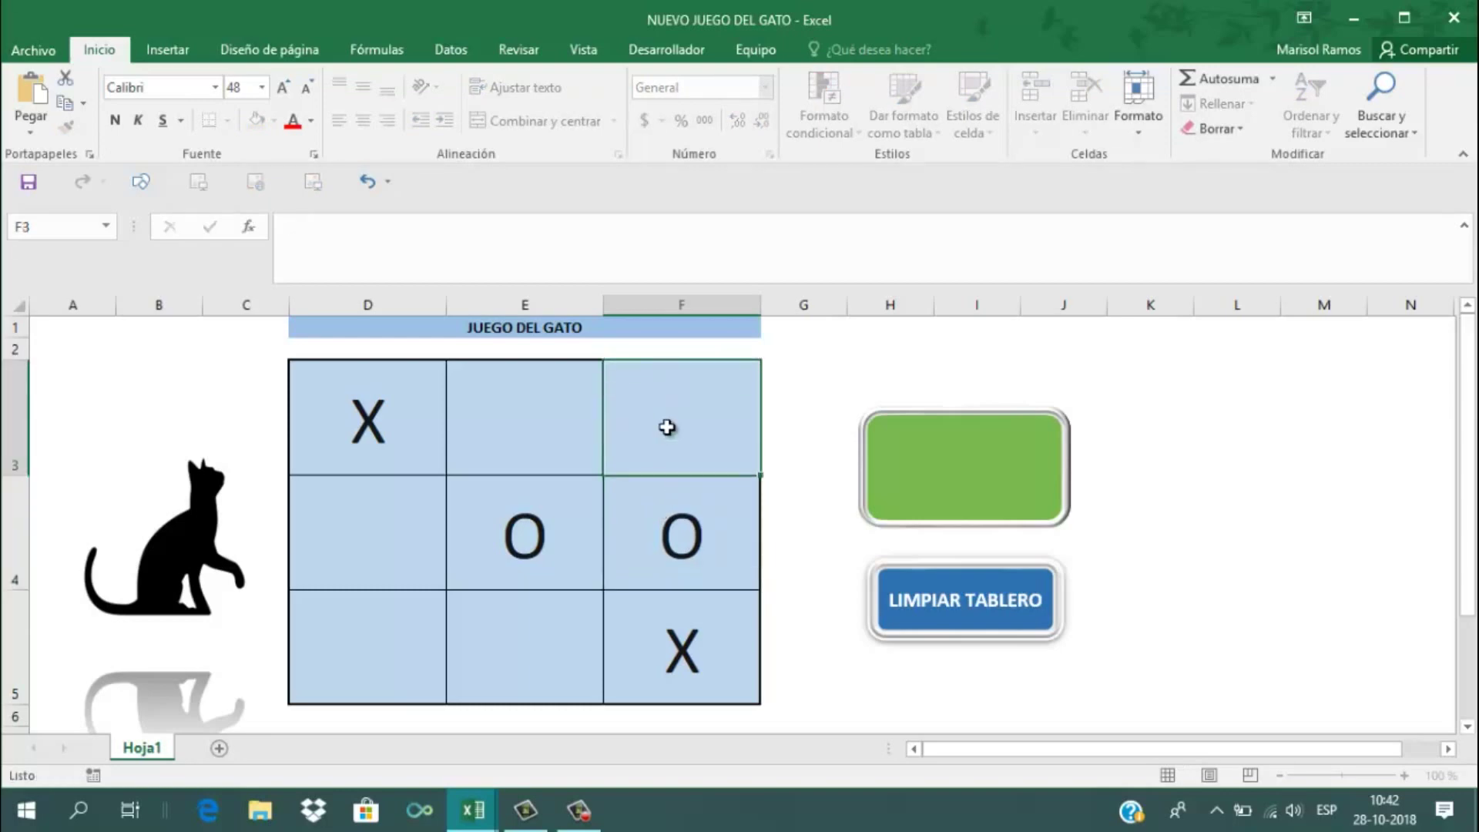
{"action": "type", "text": "X"}
{"action": "left_click", "coordinate": [397, 502]}
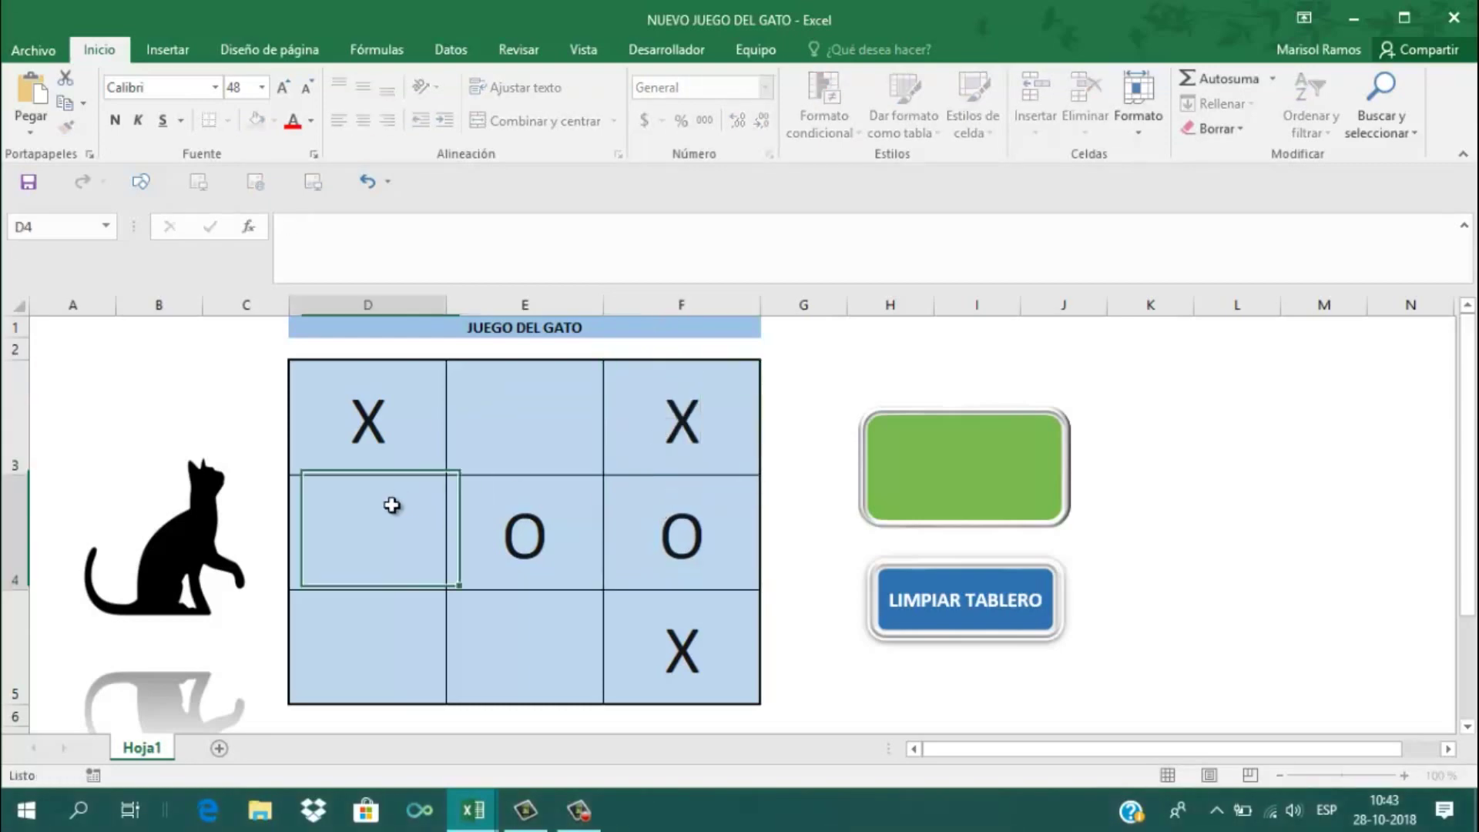
{"action": "type", "text": "O"}
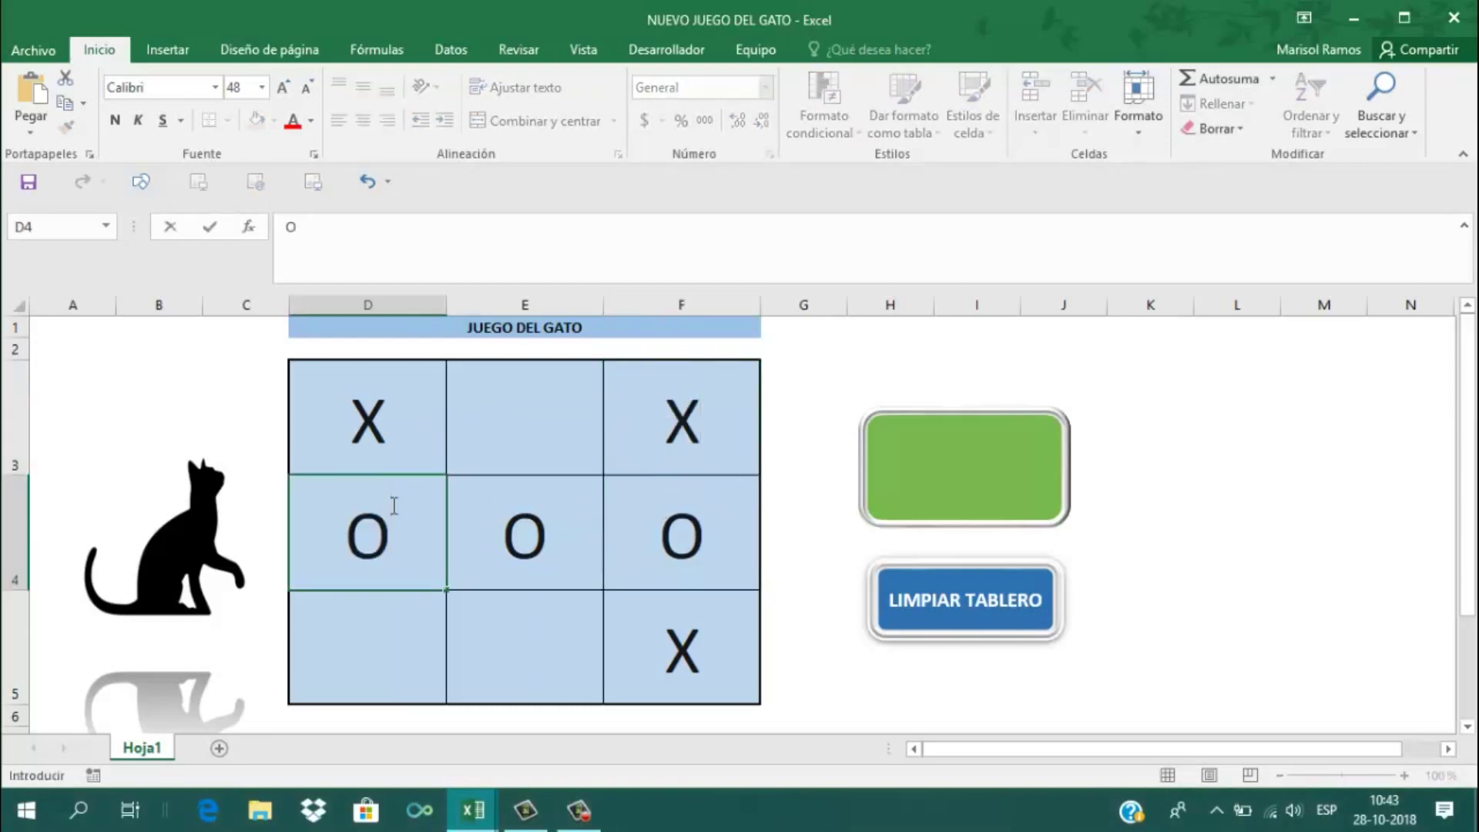
{"action": "key", "text": "Return"}
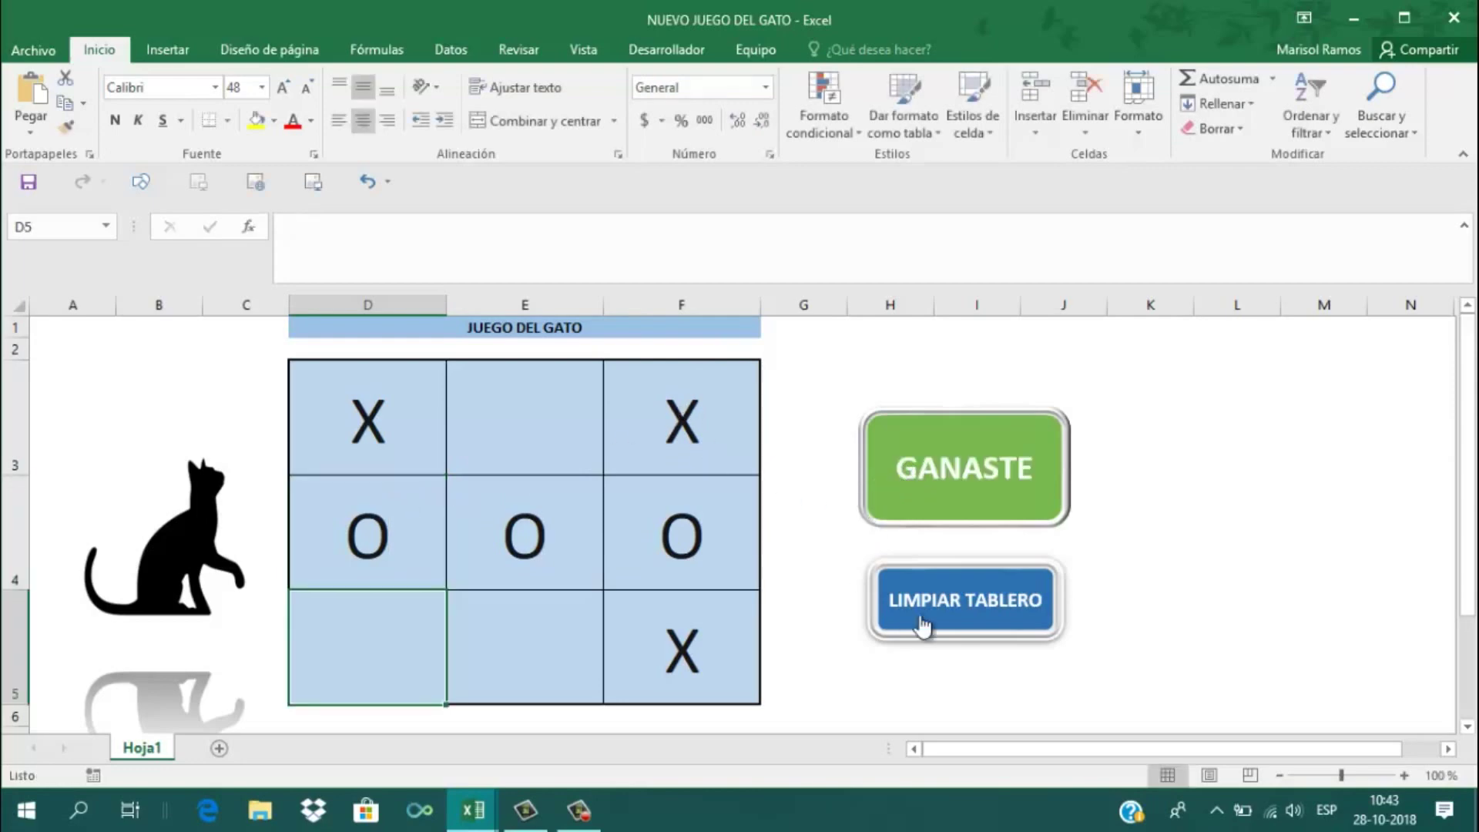
{"action": "left_click", "coordinate": [954, 616]}
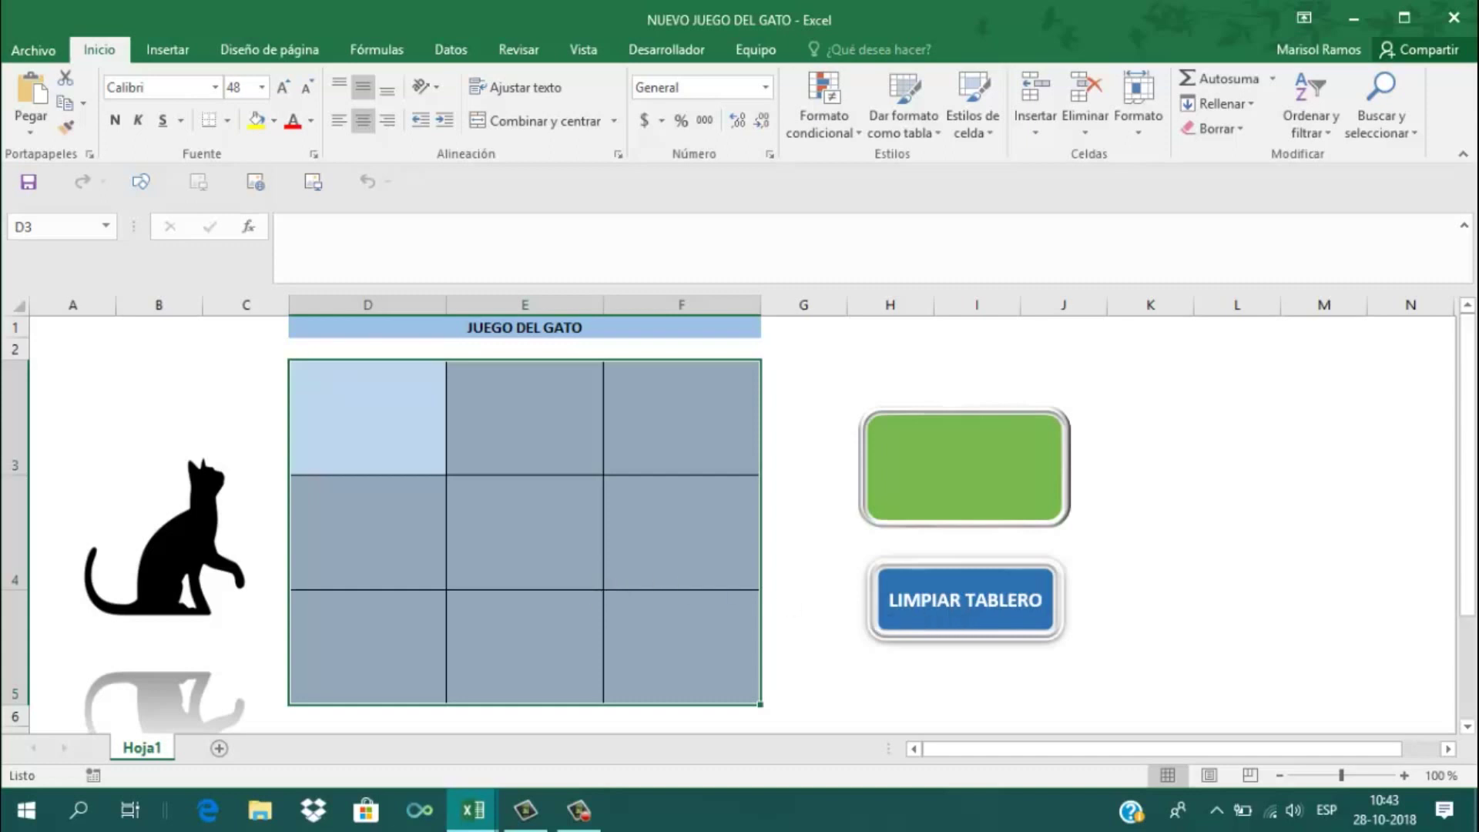
In NUEVO JUEGO DEL GATO BASE, test an X and an O in E4, then erase D3:F5
{"action": "mouse_move", "coordinate": [473, 811]}
{"action": "left_click", "coordinate": [539, 779]}
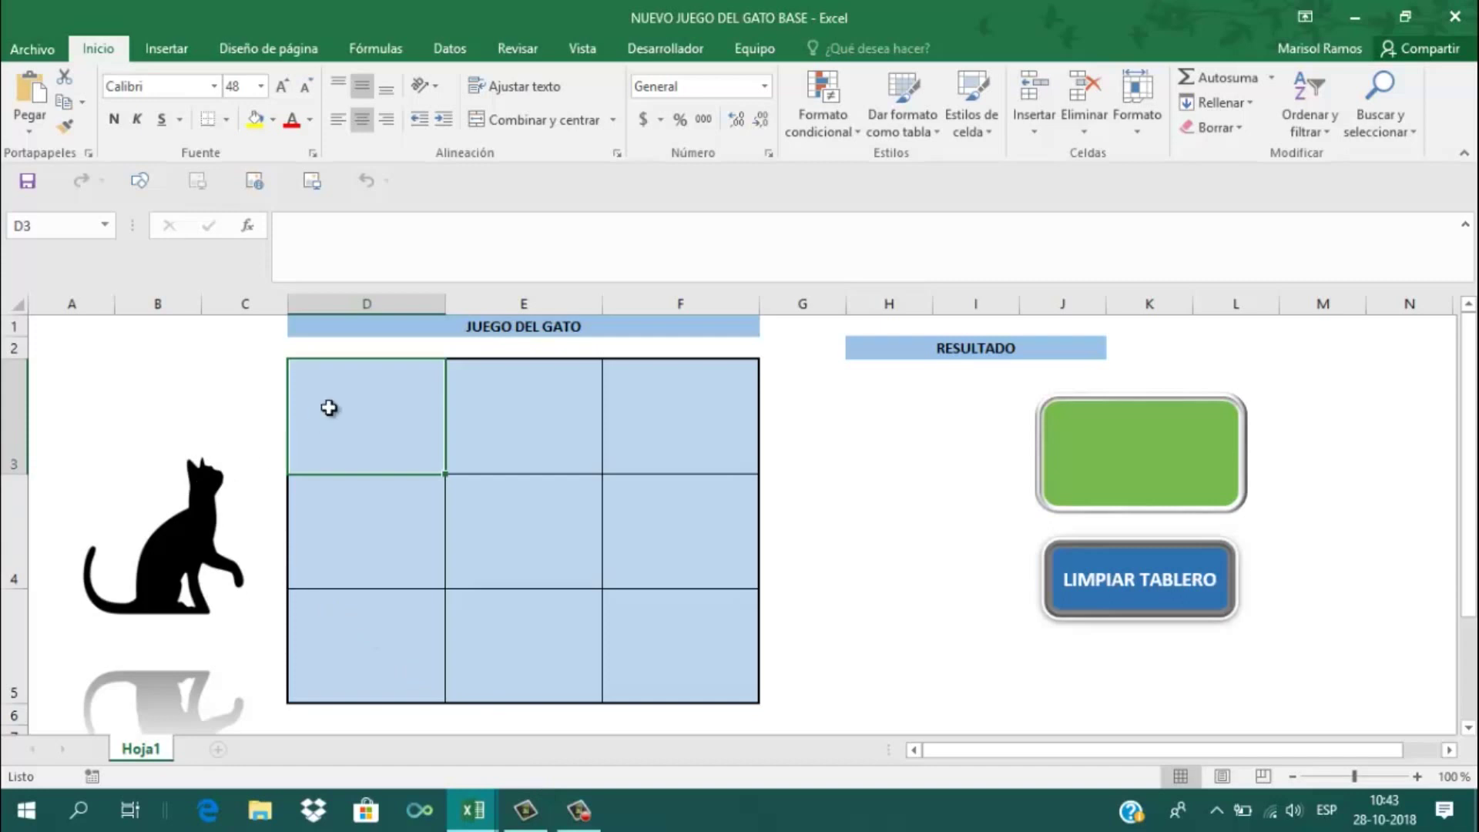
{"action": "type", "text": "X"}
{"action": "left_click", "coordinate": [506, 509]}
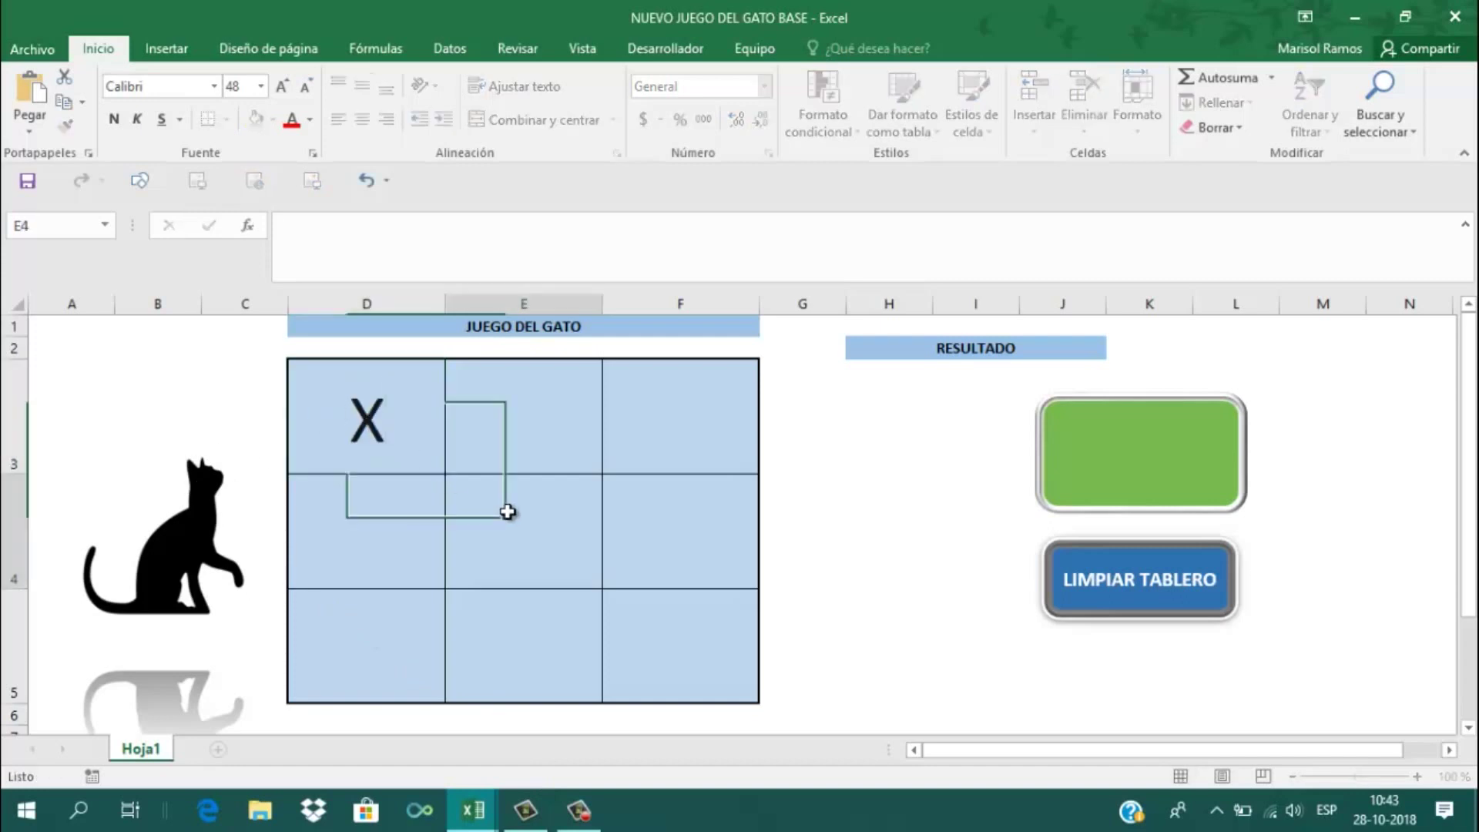
{"action": "type", "text": "O"}
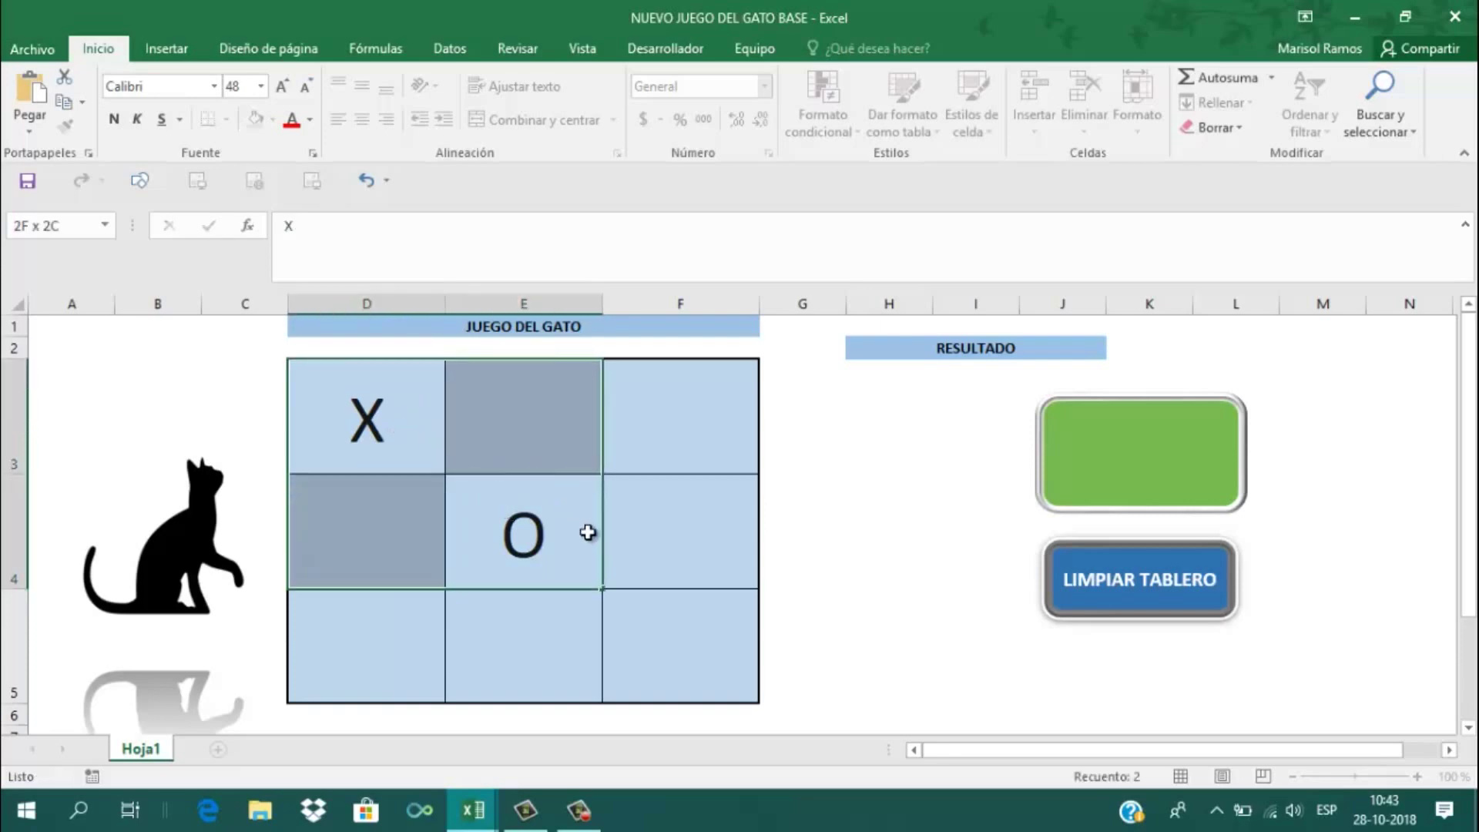
{"action": "left_click_drag", "start_coordinate": [395, 428], "coordinate": [658, 647]}
{"action": "key", "text": "Delete"}
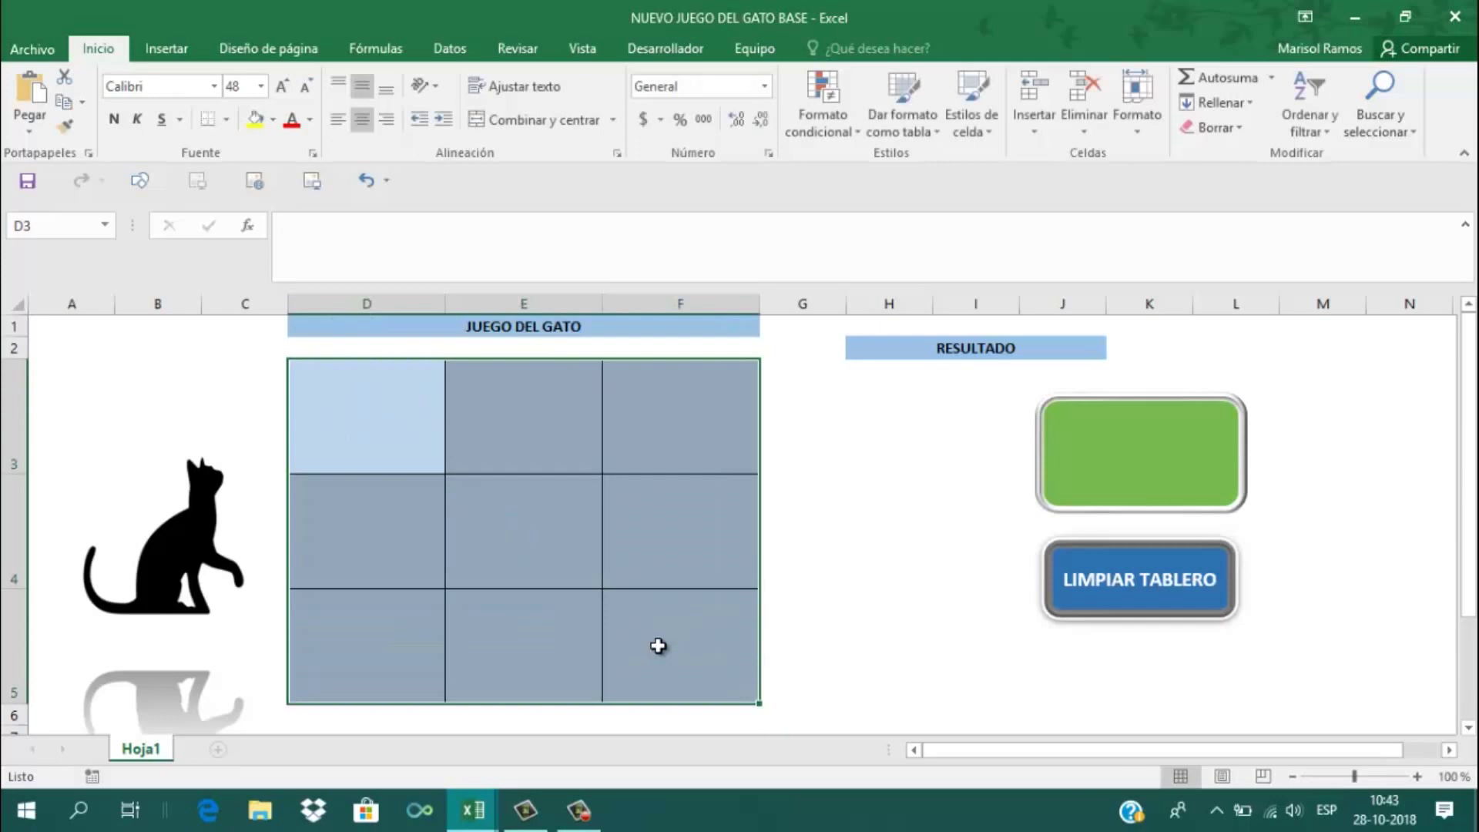
{"action": "scroll", "coordinate": [828, 496], "scroll_direction": "down", "scroll_amount": 2}
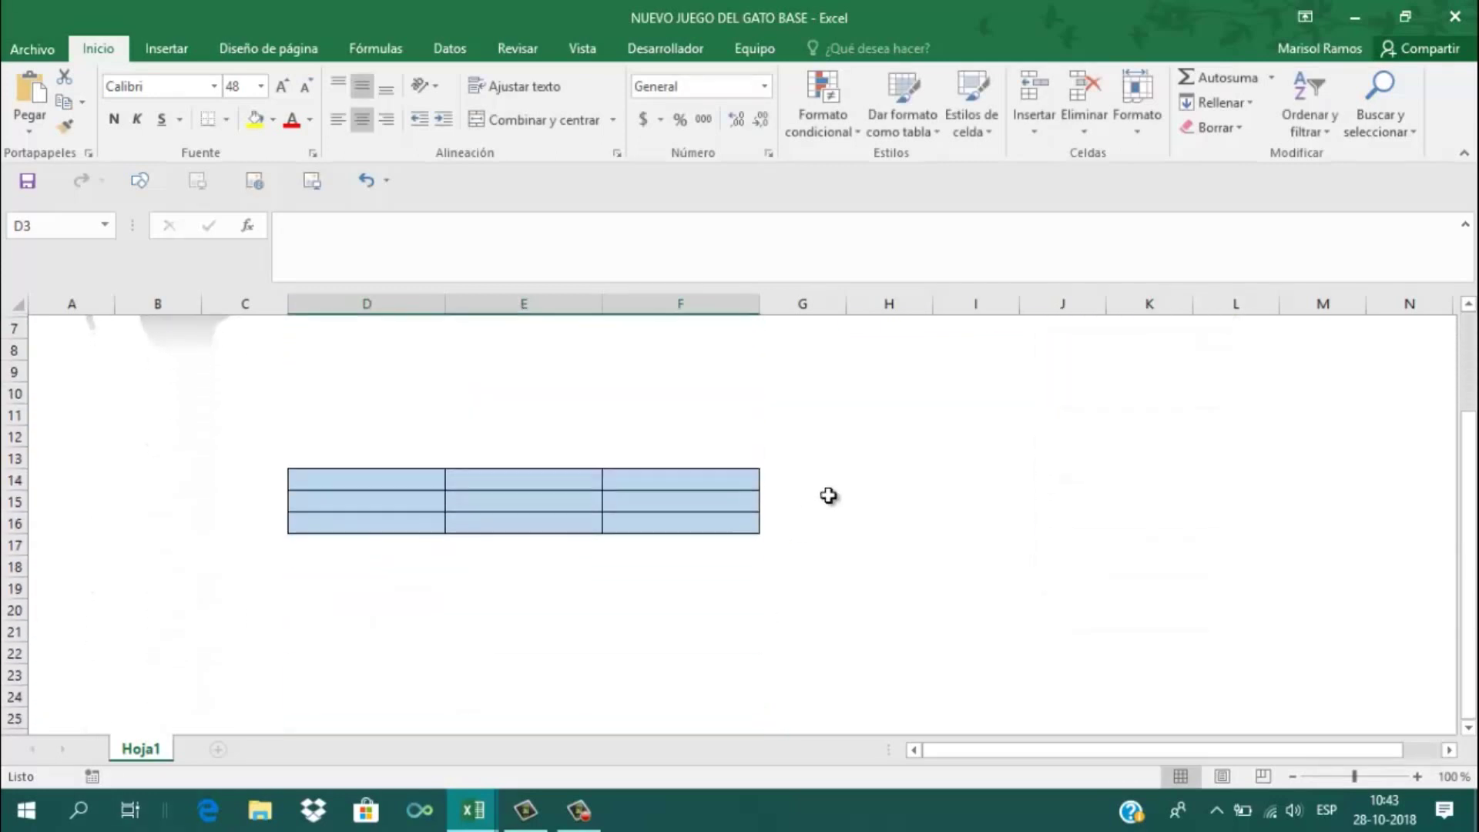
{"action": "left_click", "coordinate": [434, 491]}
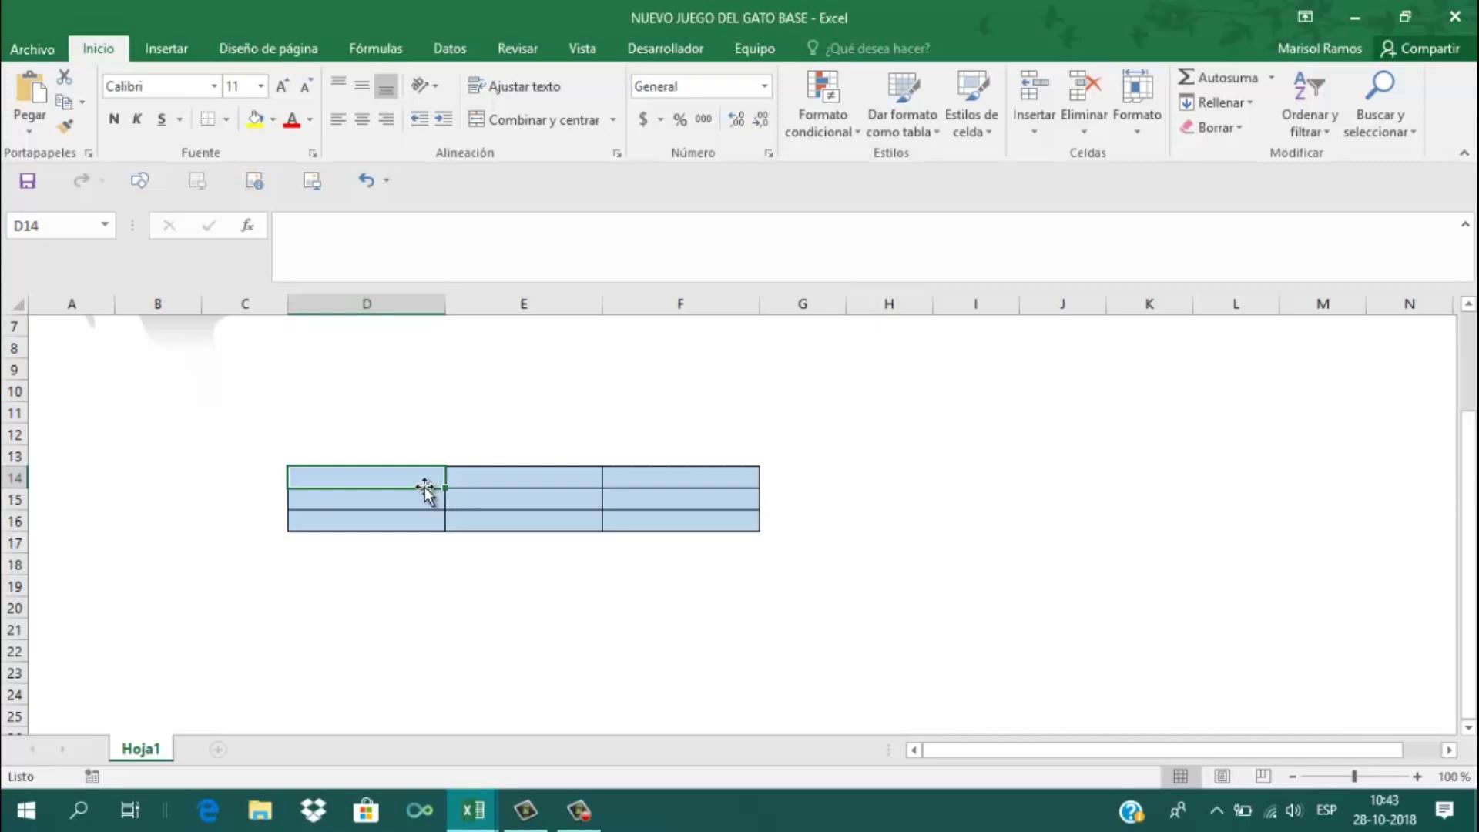
{"action": "scroll", "coordinate": [424, 487], "scroll_direction": "up", "scroll_amount": 2}
{"action": "left_click", "coordinate": [385, 427]}
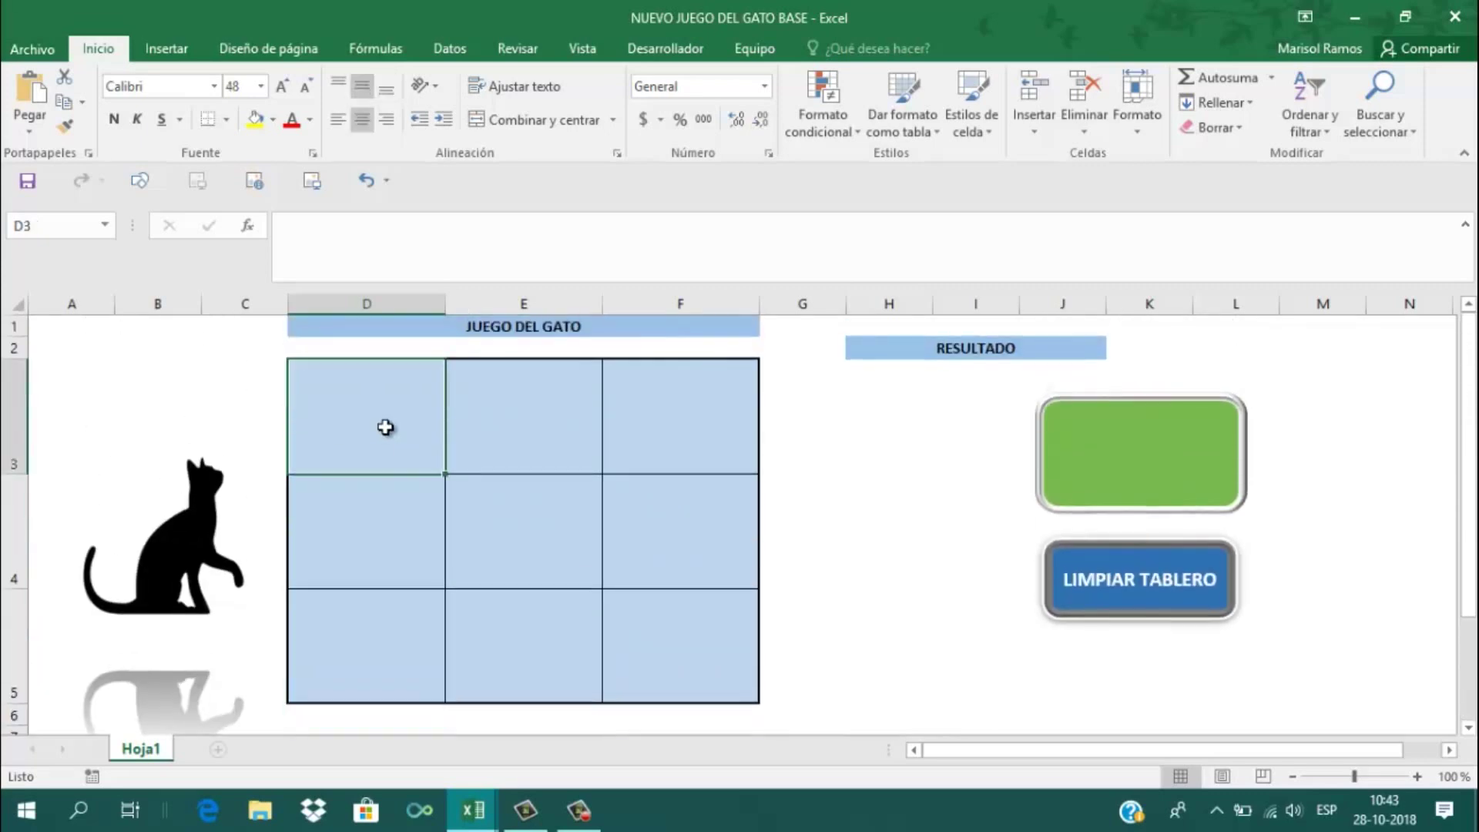
{"action": "scroll", "coordinate": [385, 427], "scroll_direction": "down", "scroll_amount": 3}
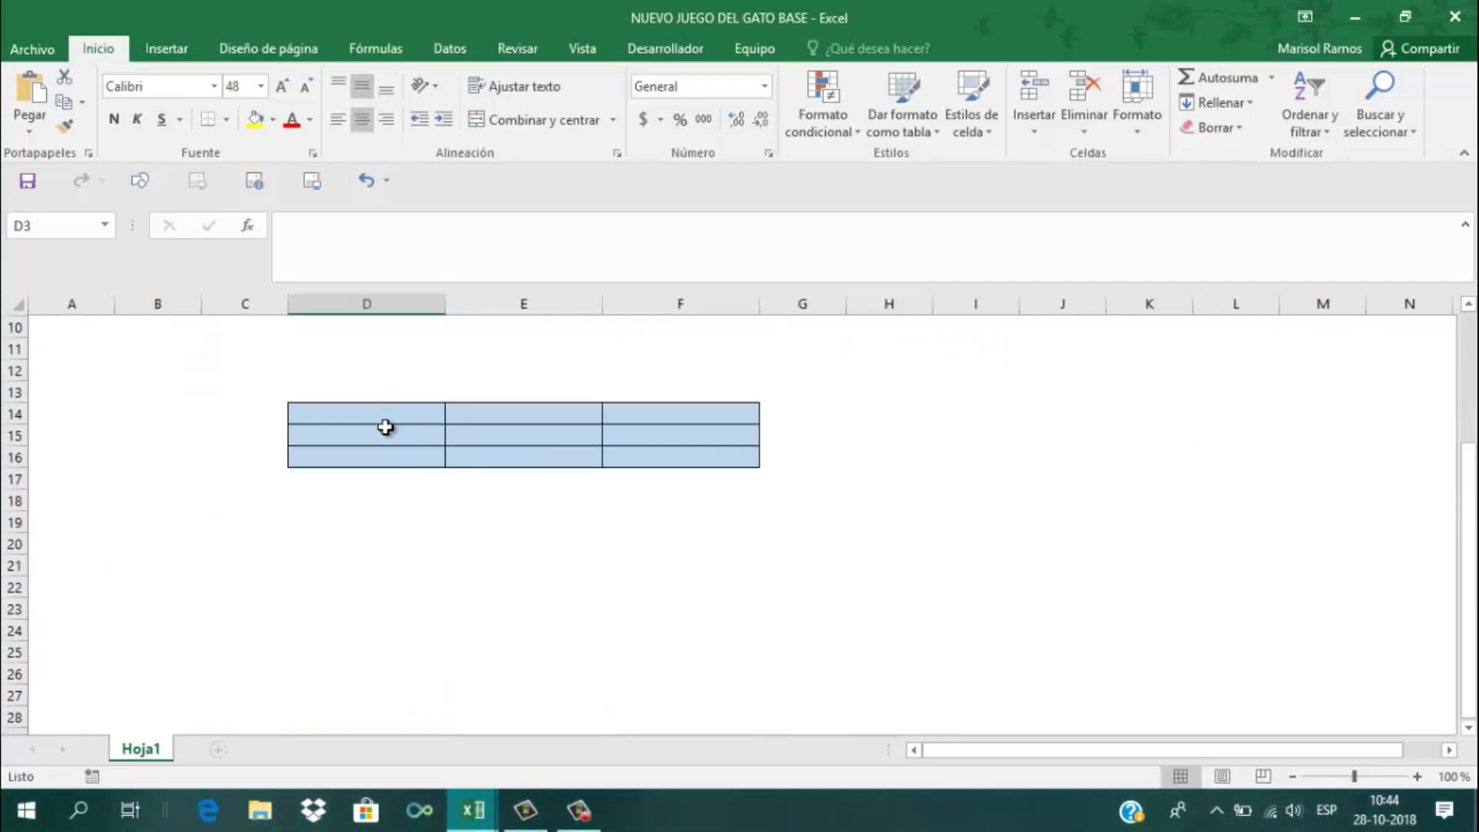
{"action": "left_click", "coordinate": [376, 417]}
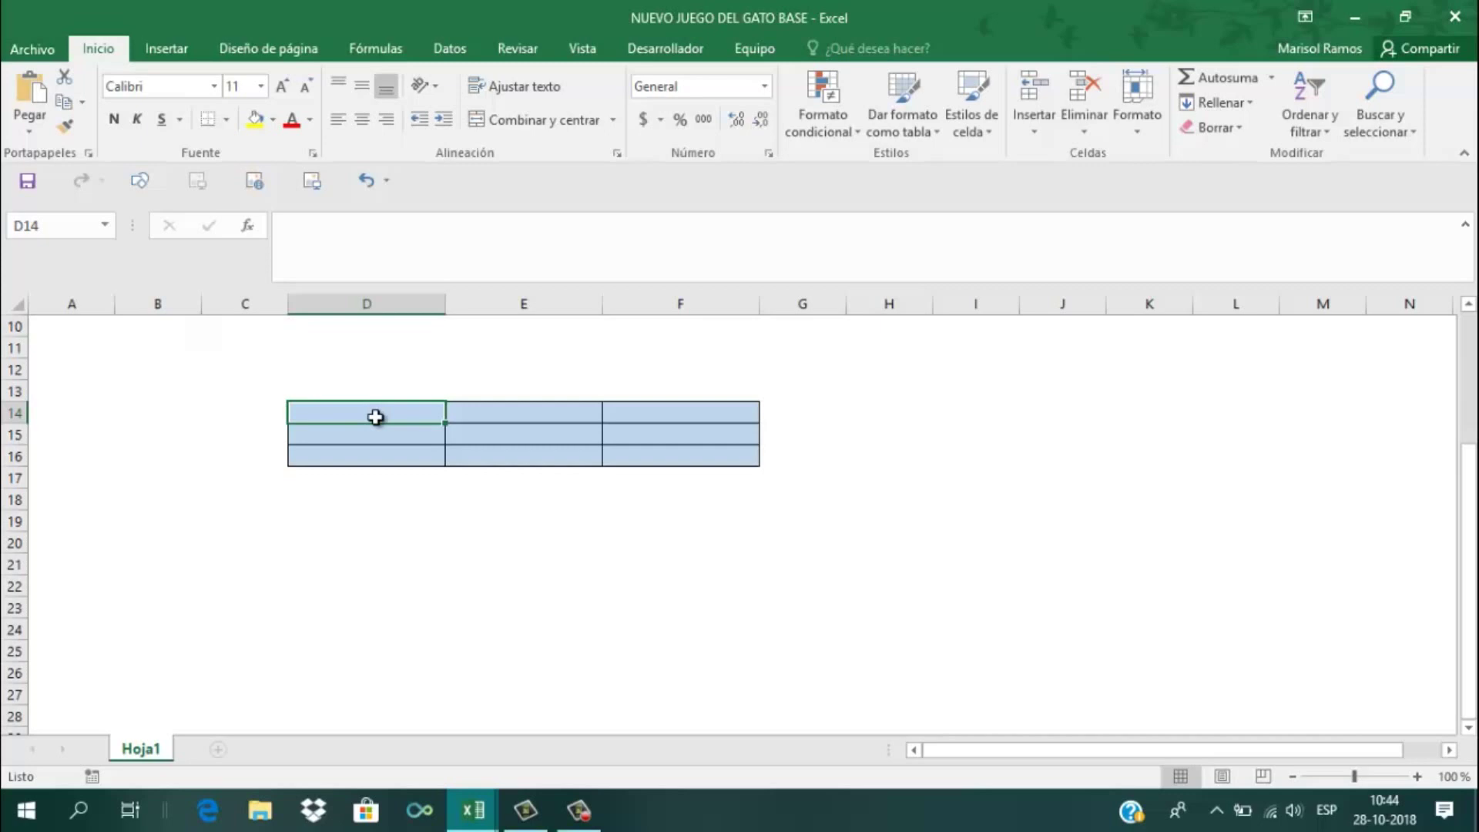
{"action": "type", "text": "="}
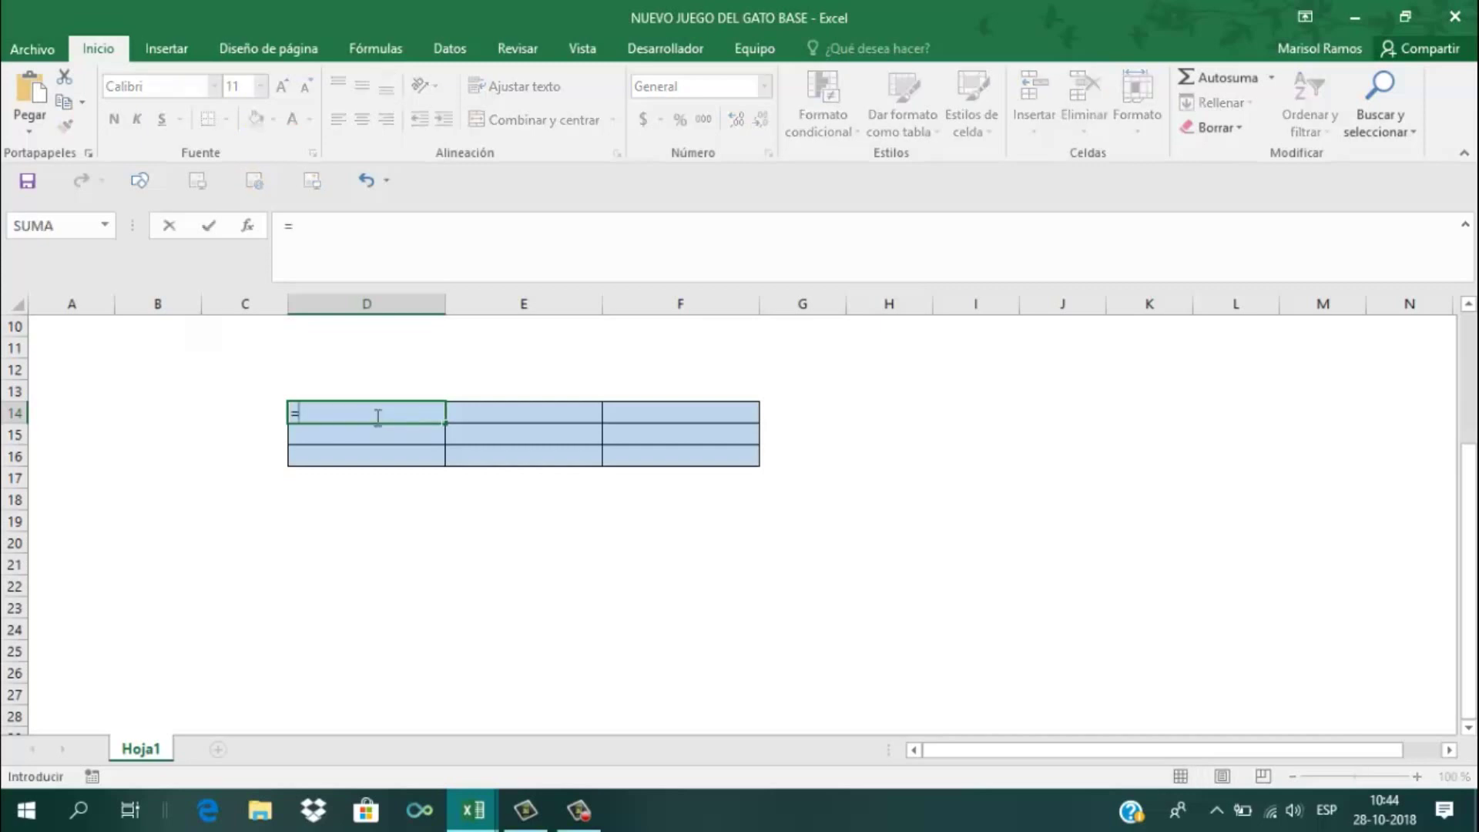
{"action": "type", "text": "SI"}
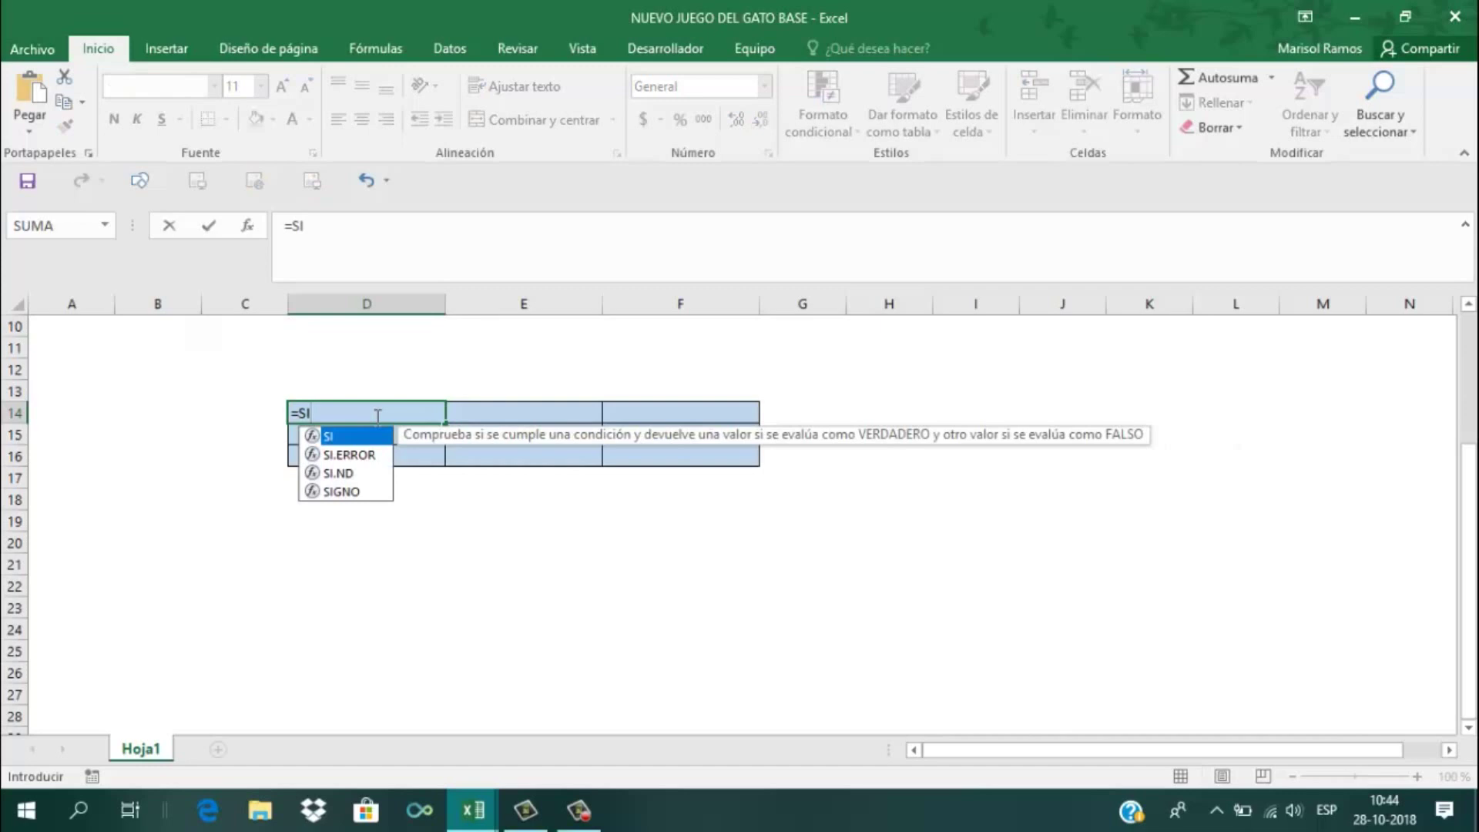
{"action": "type", "text": "("}
Enter =SI(D3=0;10;SI(D3="X";1;2)) in D14, which shows 10 for empty D3
{"action": "scroll", "coordinate": [376, 417], "scroll_direction": "up", "scroll_amount": 2}
{"action": "scroll", "coordinate": [376, 417], "scroll_direction": "up", "scroll_amount": 1}
{"action": "left_click", "coordinate": [375, 416]}
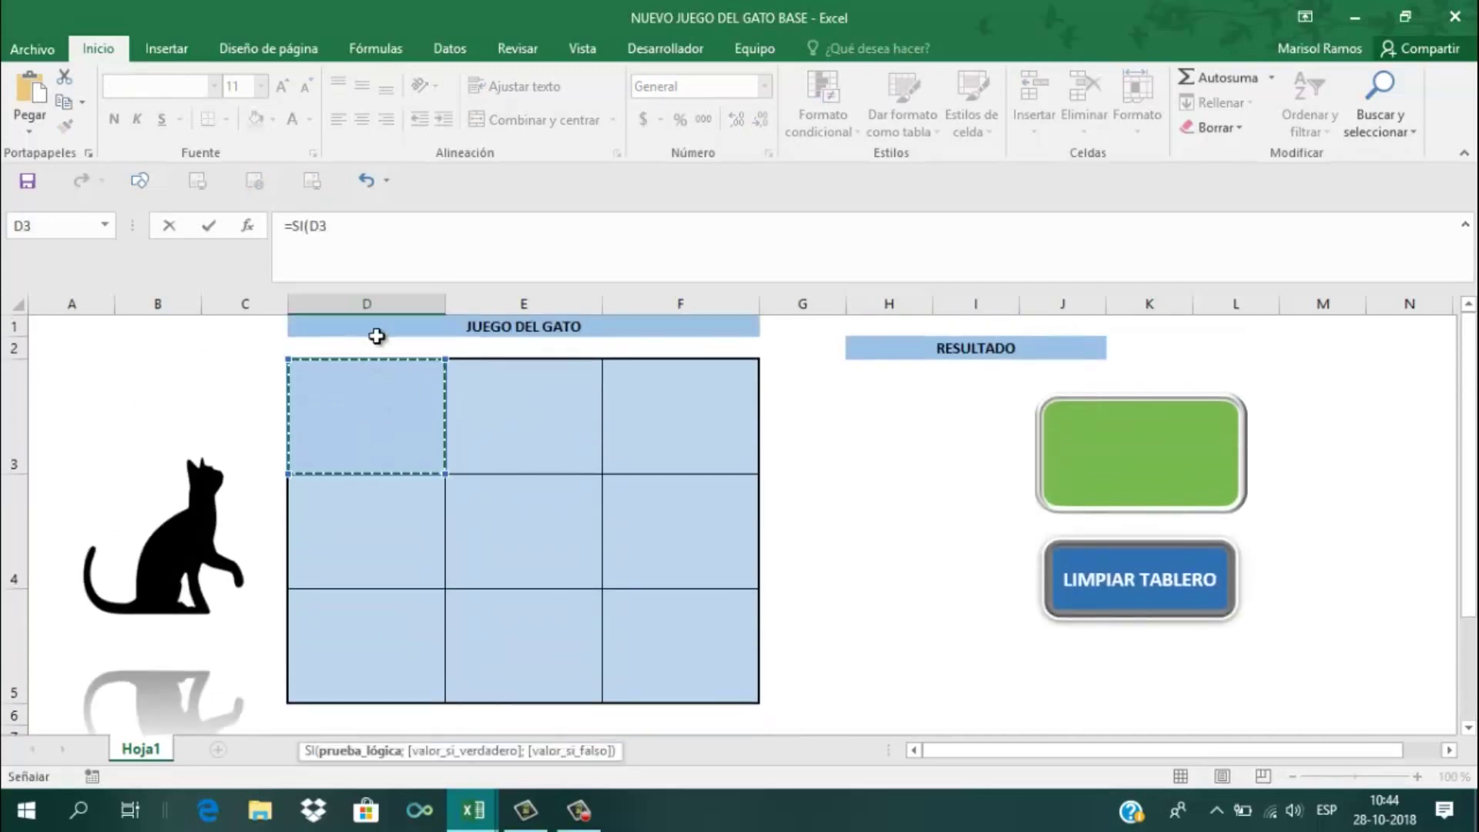
{"action": "left_click", "coordinate": [359, 232]}
{"action": "type", "text": "="}
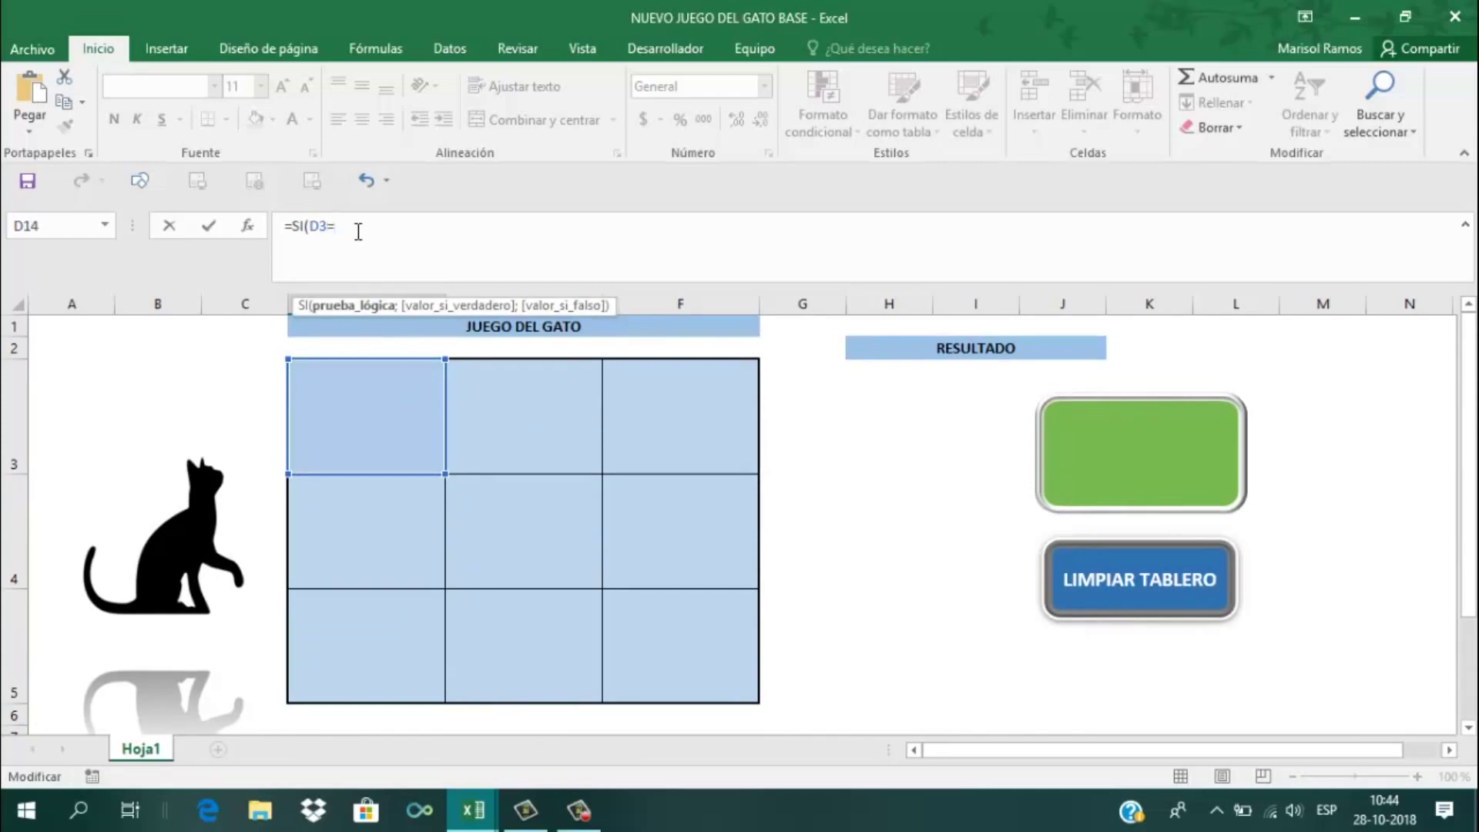
{"action": "type", "text": "0;10"}
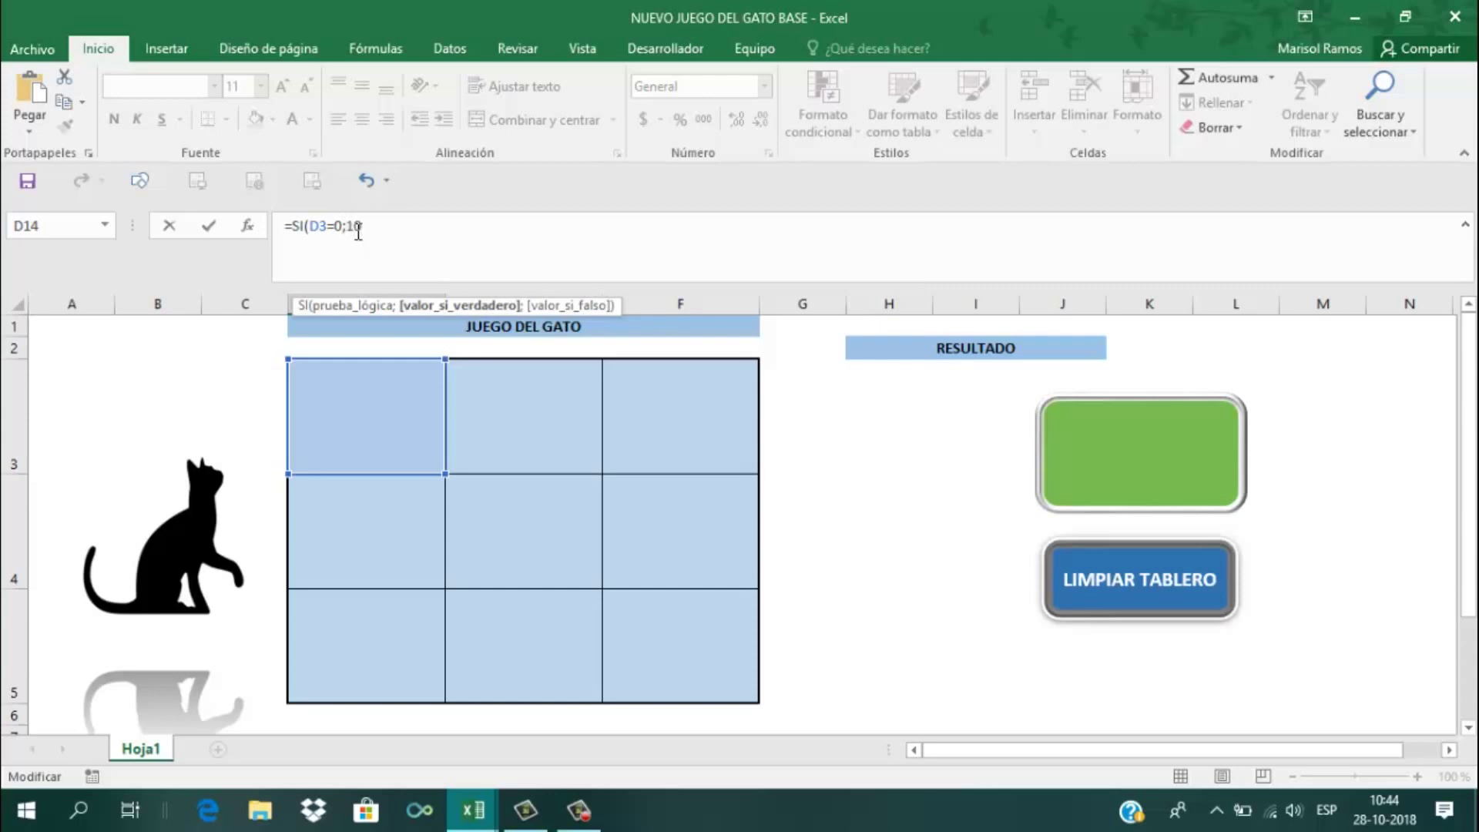
{"action": "type", "text": ";"}
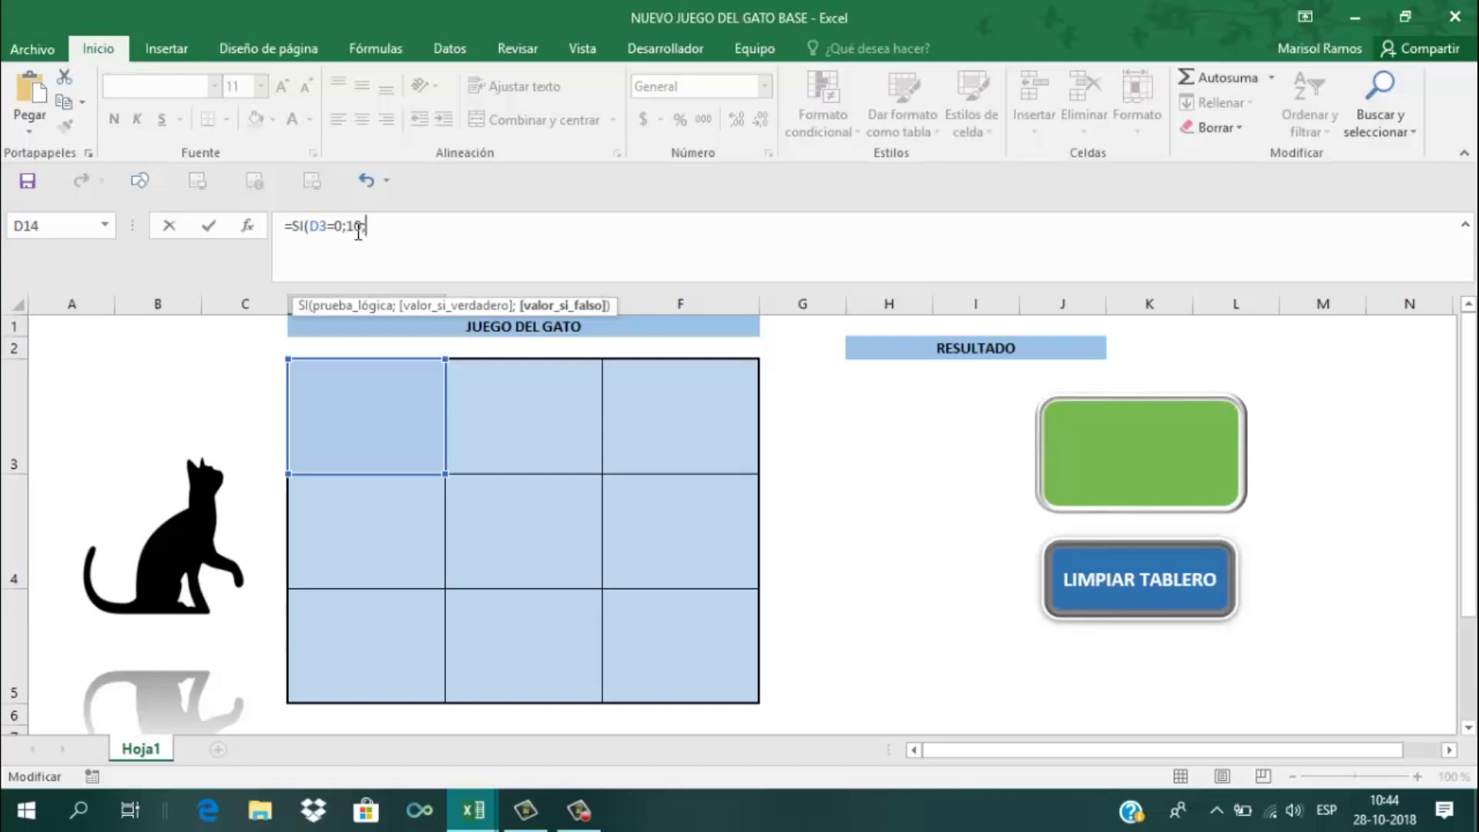
{"action": "type", "text": "S"}
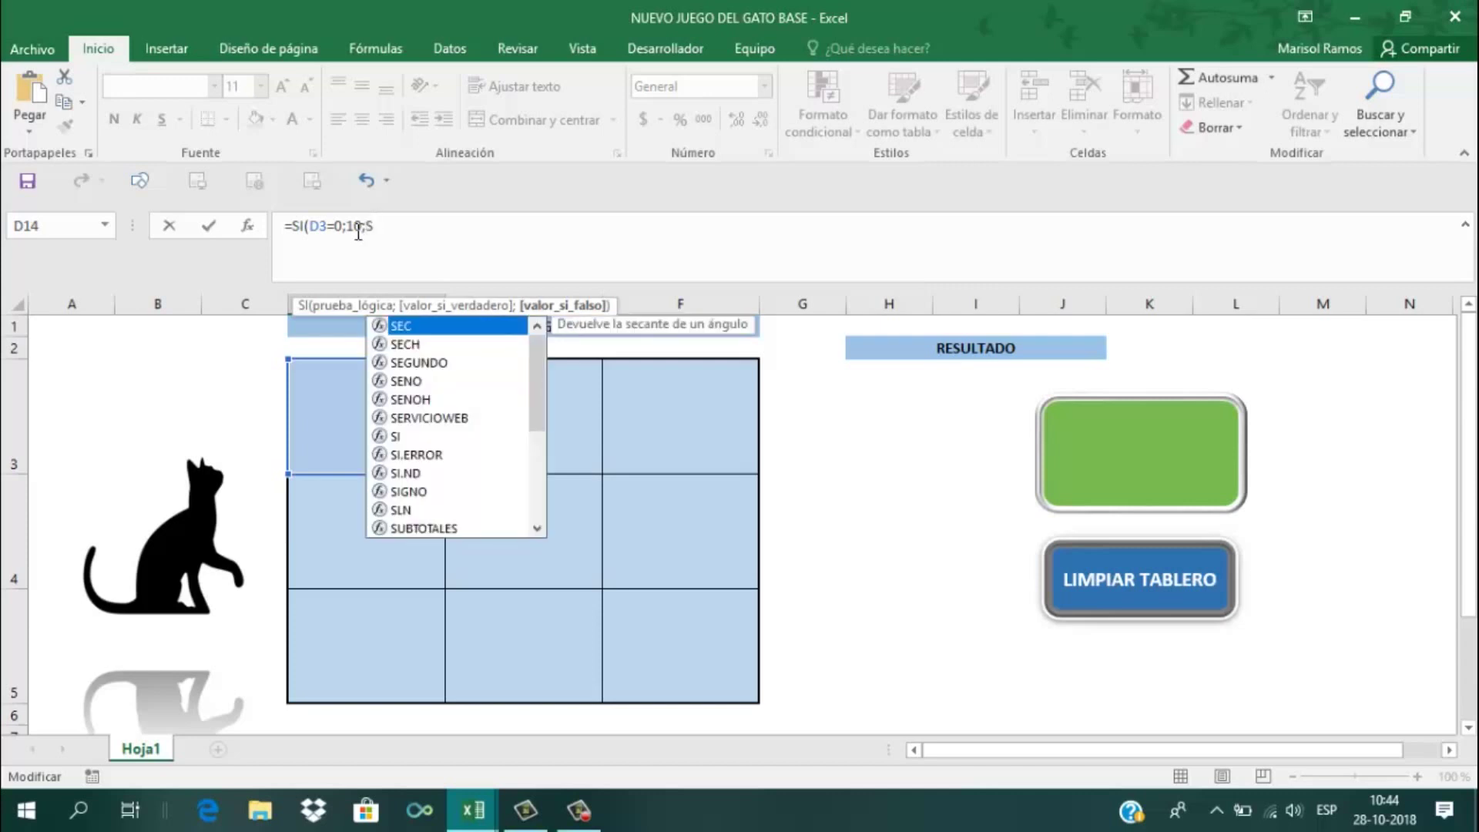
{"action": "type", "text": "I("}
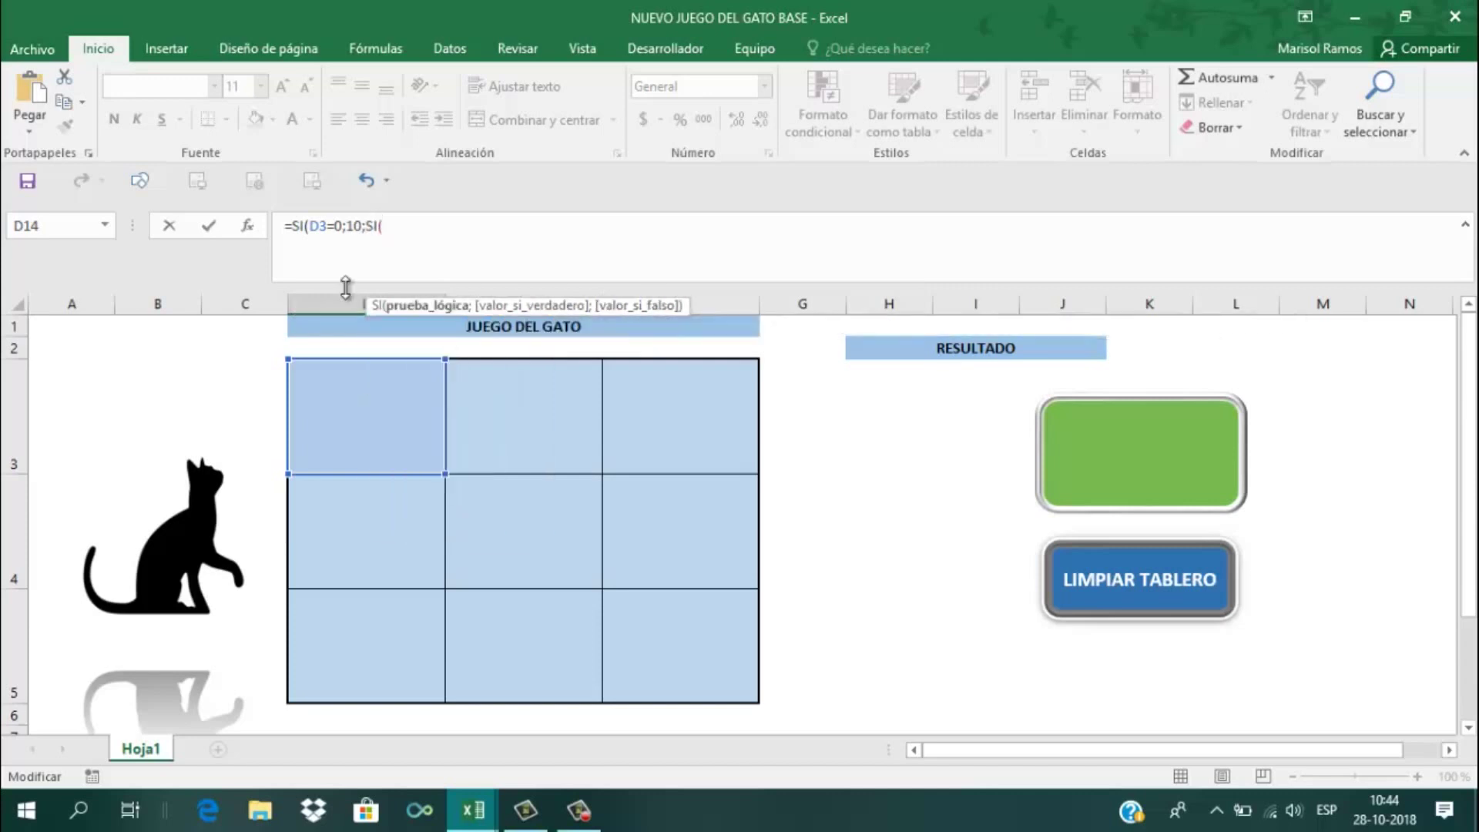
{"action": "left_click", "coordinate": [344, 386]}
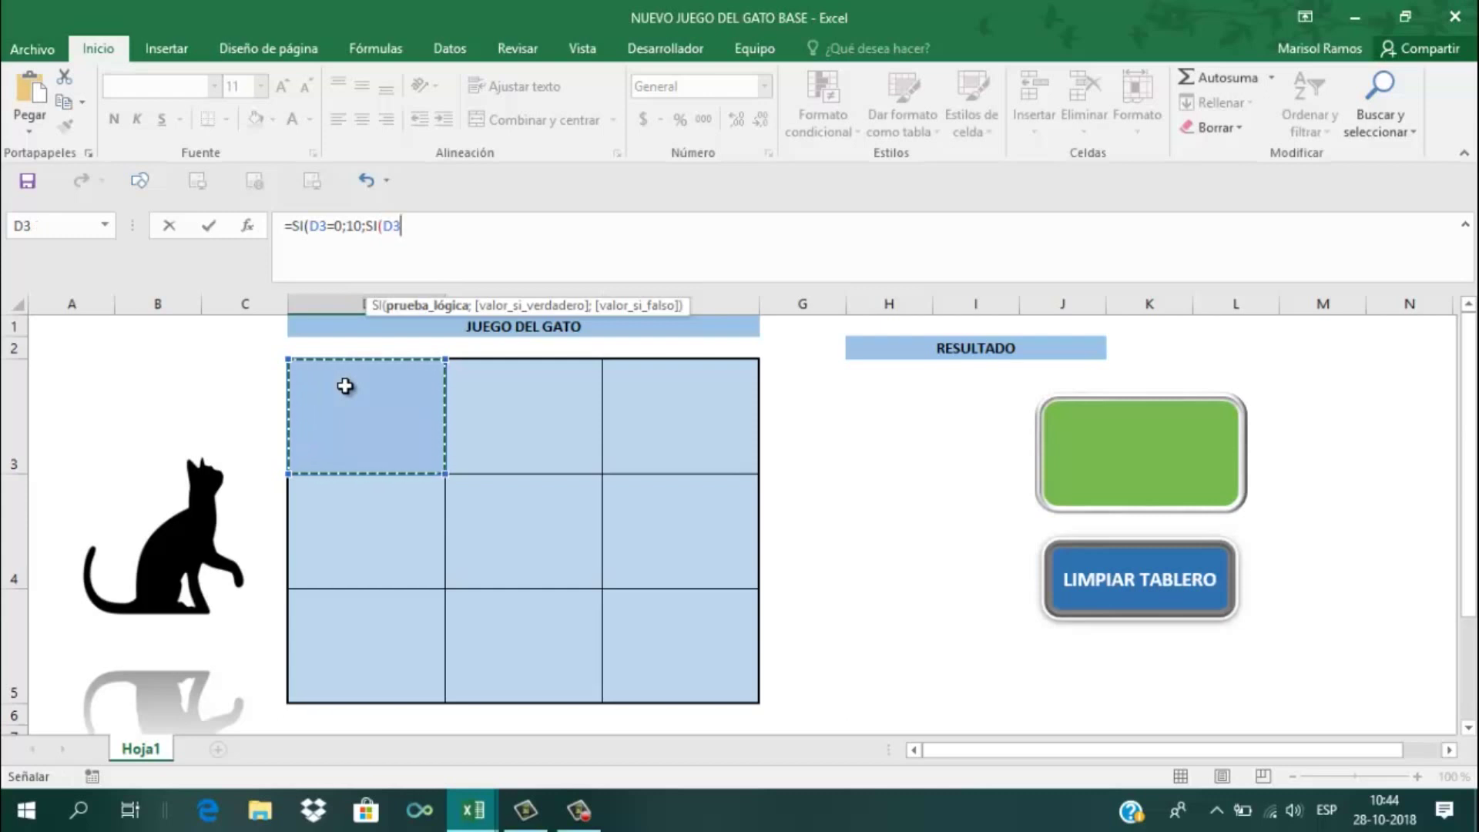
{"action": "type", "text": "="}
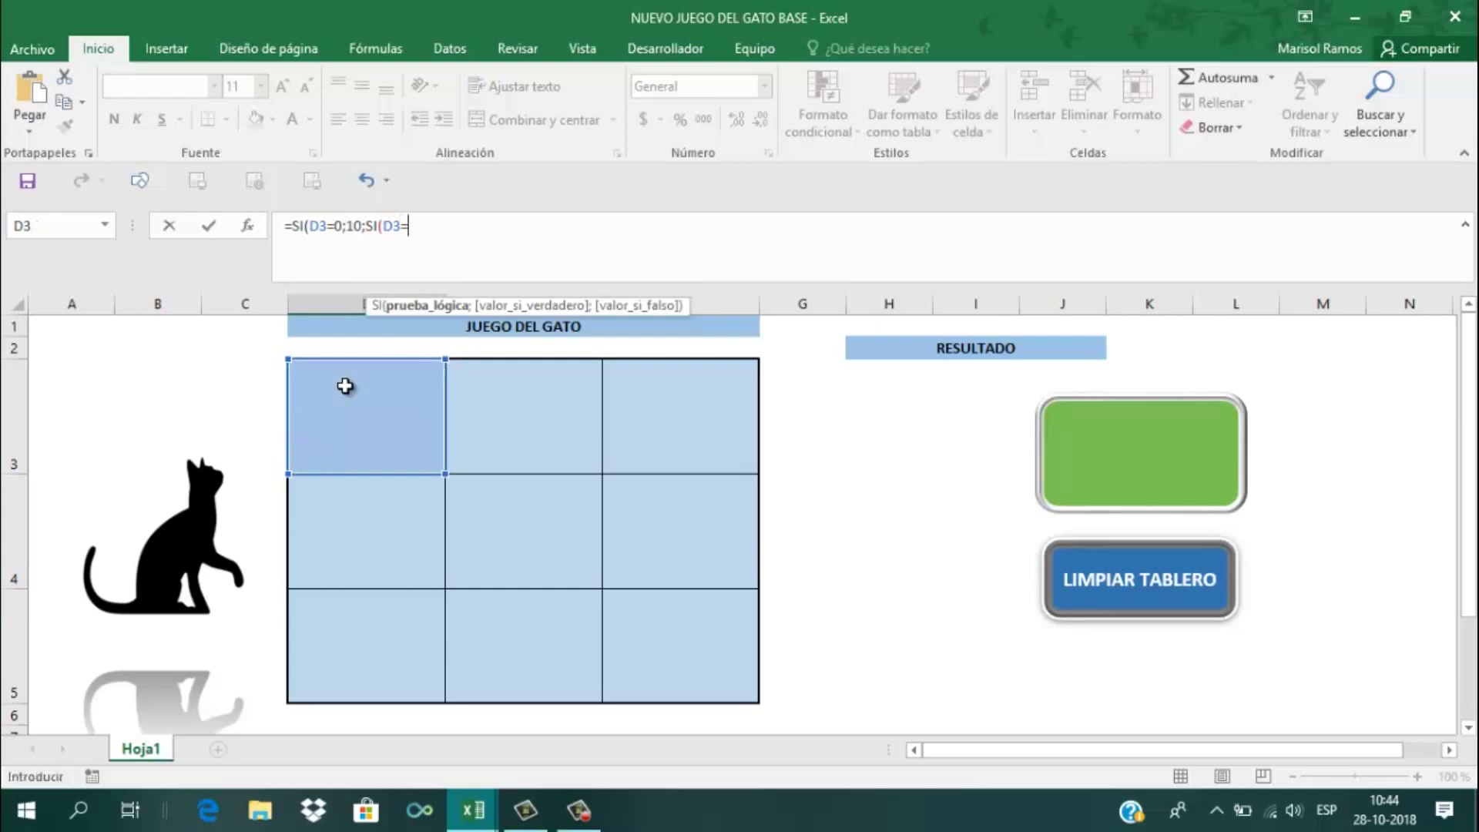
{"action": "type", "text": "\"X\""}
{"action": "type", "text": ";"}
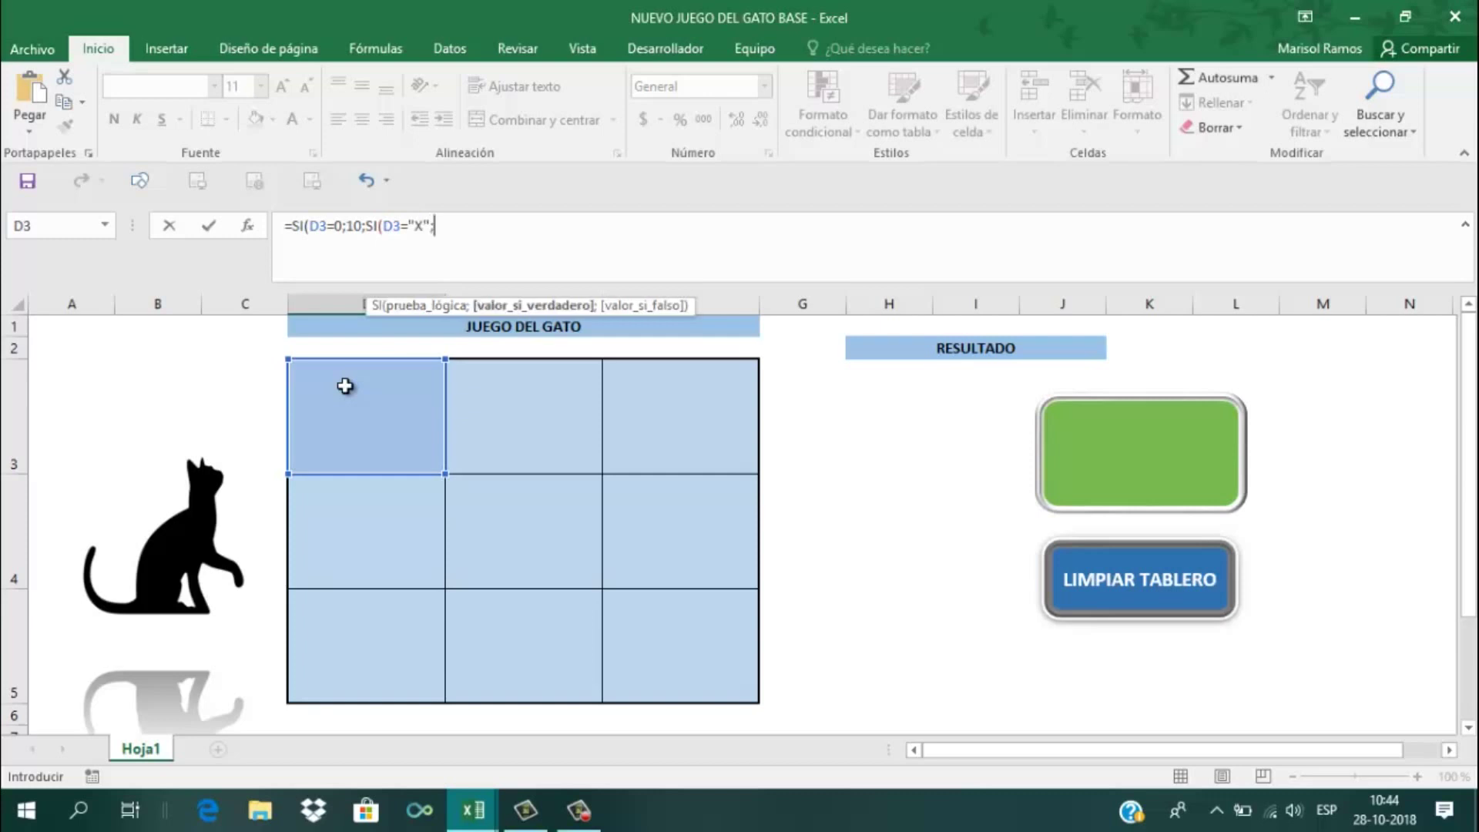
{"action": "type", "text": "1"}
{"action": "type", "text": ";"}
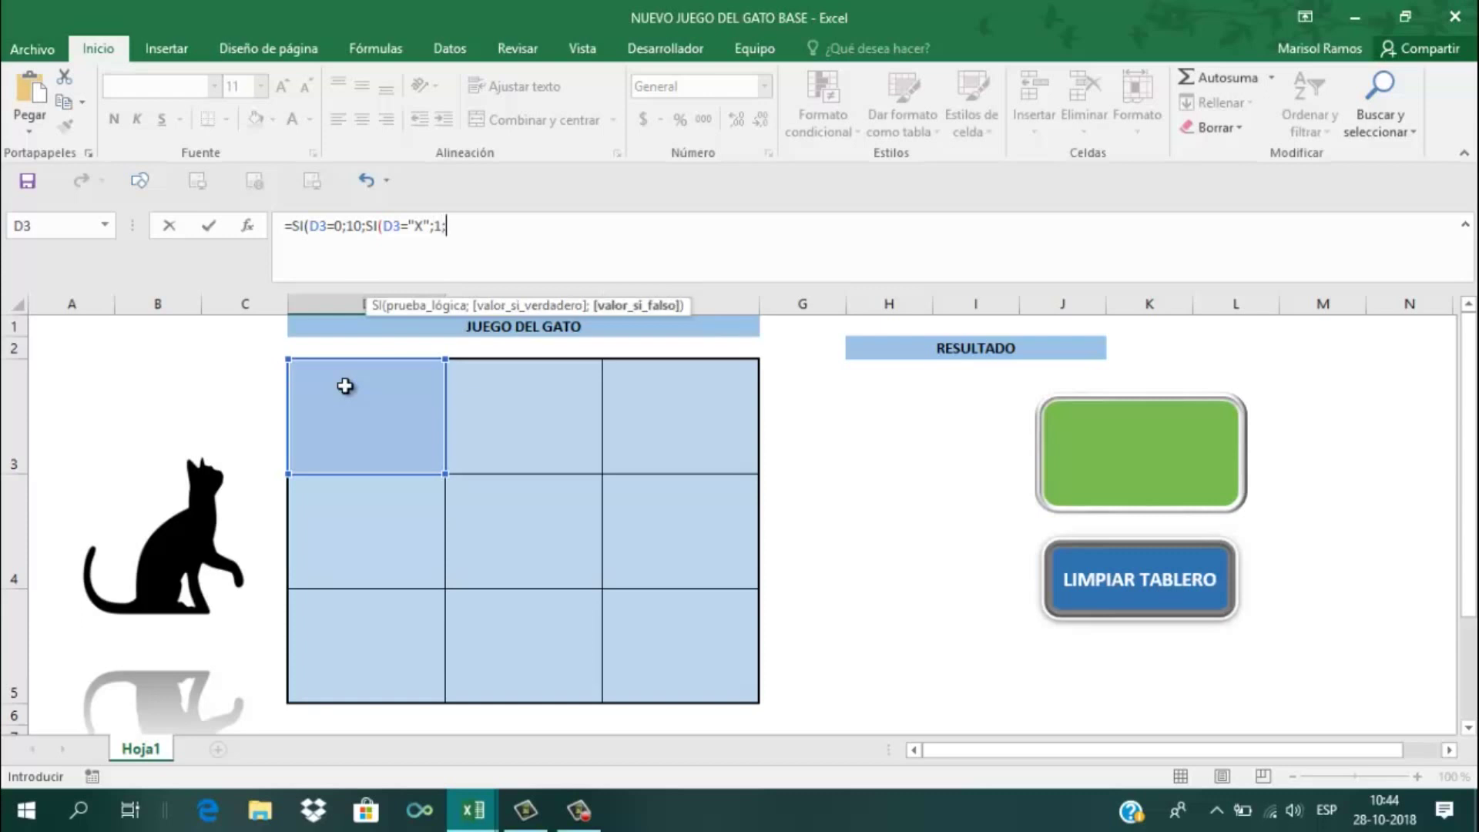
{"action": "type", "text": "2"}
{"action": "type", "text": ")"}
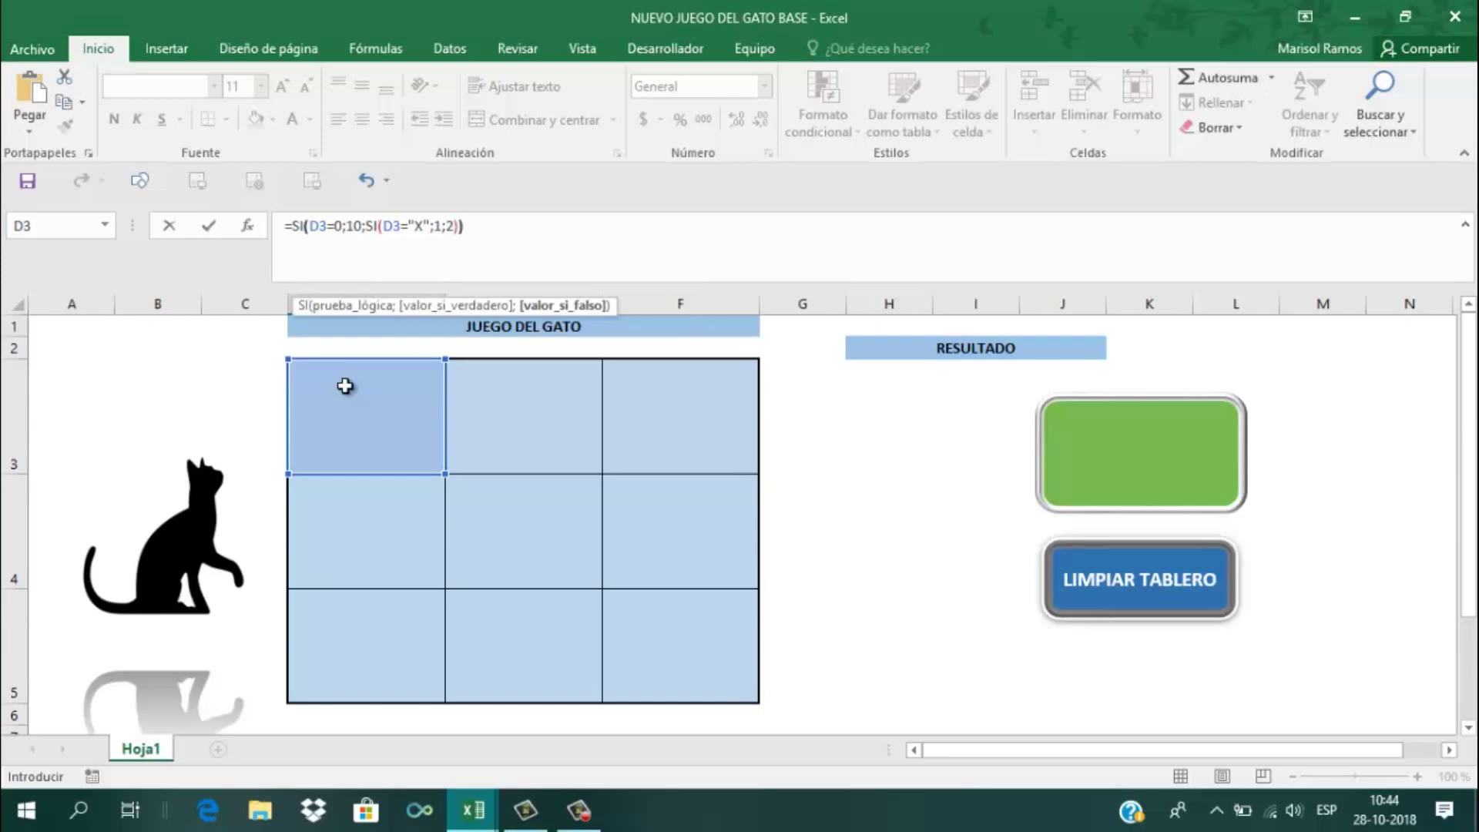
{"action": "key", "text": "Return"}
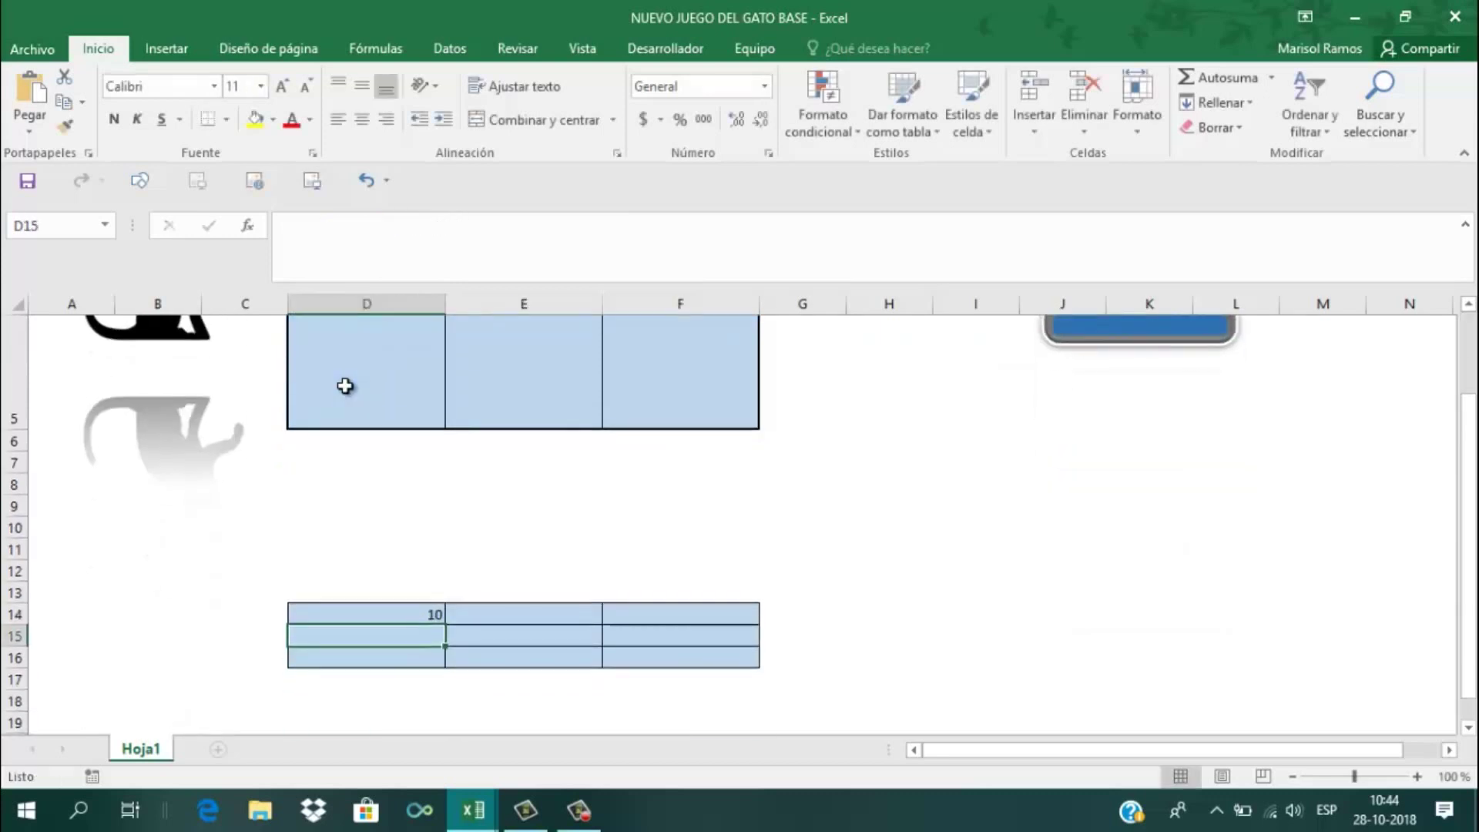
Test the formula by entering X in board square D3, then replacing it with O
{"action": "scroll", "coordinate": [345, 385], "scroll_direction": "up", "scroll_amount": 1}
{"action": "left_click", "coordinate": [355, 395]}
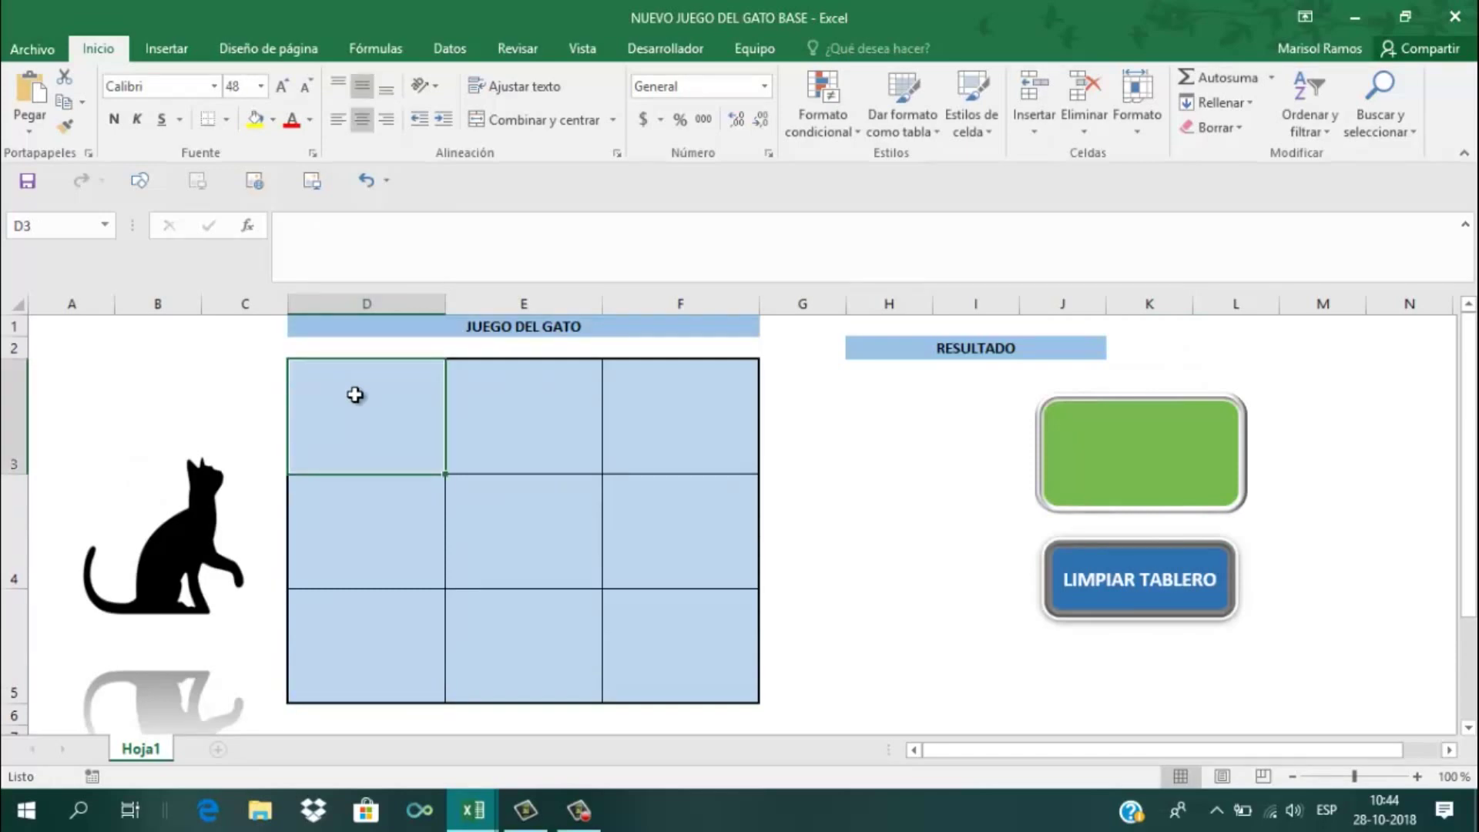
{"action": "scroll", "coordinate": [367, 439], "scroll_direction": "down", "scroll_amount": 1}
{"action": "scroll", "coordinate": [366, 441], "scroll_direction": "down", "scroll_amount": 1}
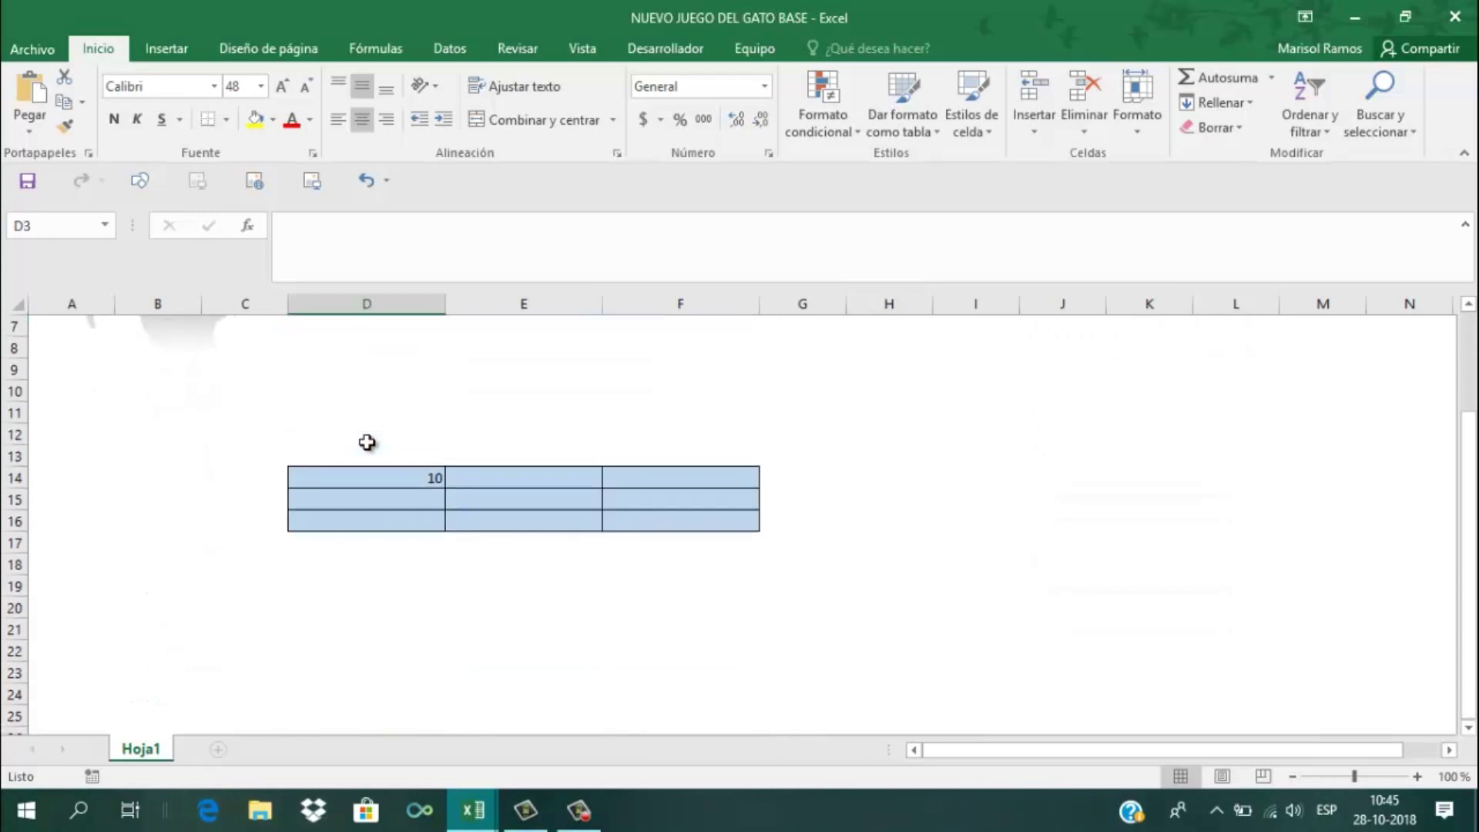
{"action": "scroll", "coordinate": [367, 442], "scroll_direction": "up", "scroll_amount": 2}
{"action": "double_click", "coordinate": [387, 413]}
{"action": "type", "text": "X"}
{"action": "key", "text": "Return"}
{"action": "scroll", "coordinate": [384, 500], "scroll_direction": "down", "scroll_amount": 1}
{"action": "scroll", "coordinate": [383, 499], "scroll_direction": "up", "scroll_amount": 1}
{"action": "left_click", "coordinate": [384, 431]}
{"action": "double_click", "coordinate": [383, 431]}
{"action": "key", "text": "BackSpace"}
{"action": "type", "text": "O"}
{"action": "key", "text": "Return"}
Fill the D14 scoring formula across and down through D14:F16
{"action": "scroll", "coordinate": [383, 483], "scroll_direction": "down", "scroll_amount": 2}
{"action": "scroll", "coordinate": [383, 483], "scroll_direction": "up", "scroll_amount": 2}
{"action": "scroll", "coordinate": [358, 524], "scroll_direction": "down", "scroll_amount": 2}
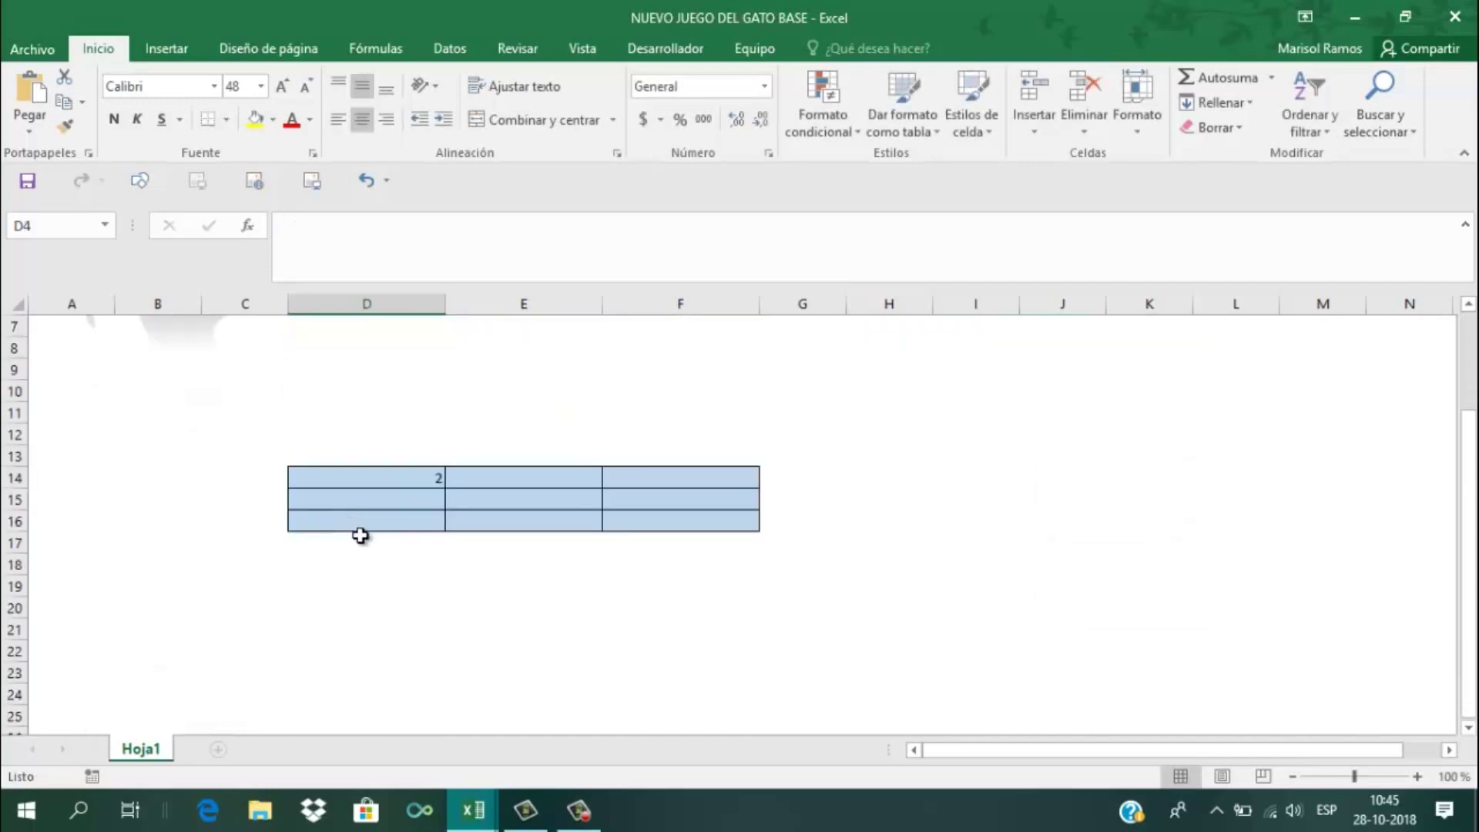
{"action": "left_click", "coordinate": [348, 486]}
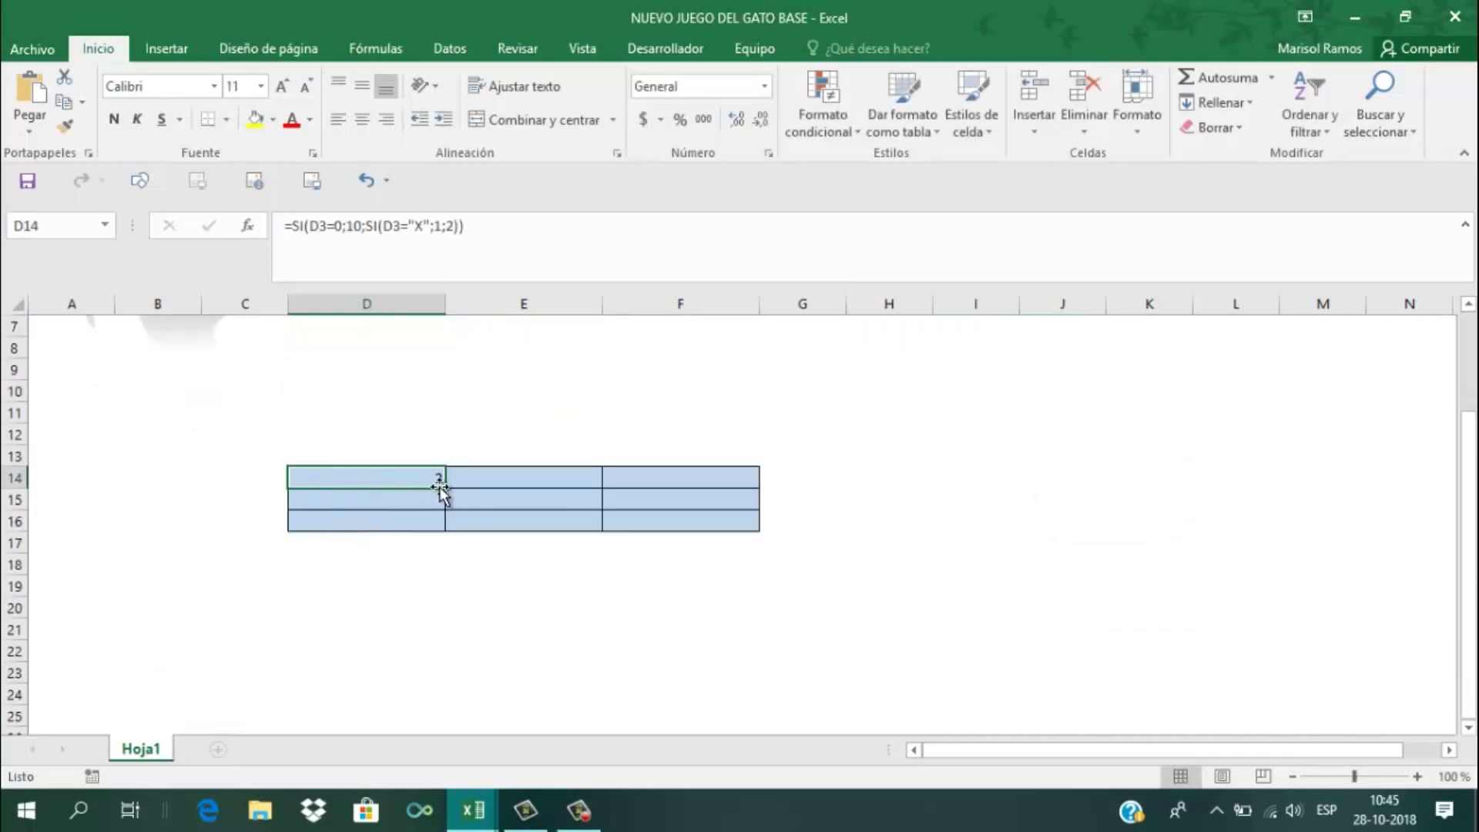
{"action": "left_click_drag", "start_coordinate": [440, 487], "coordinate": [553, 484]}
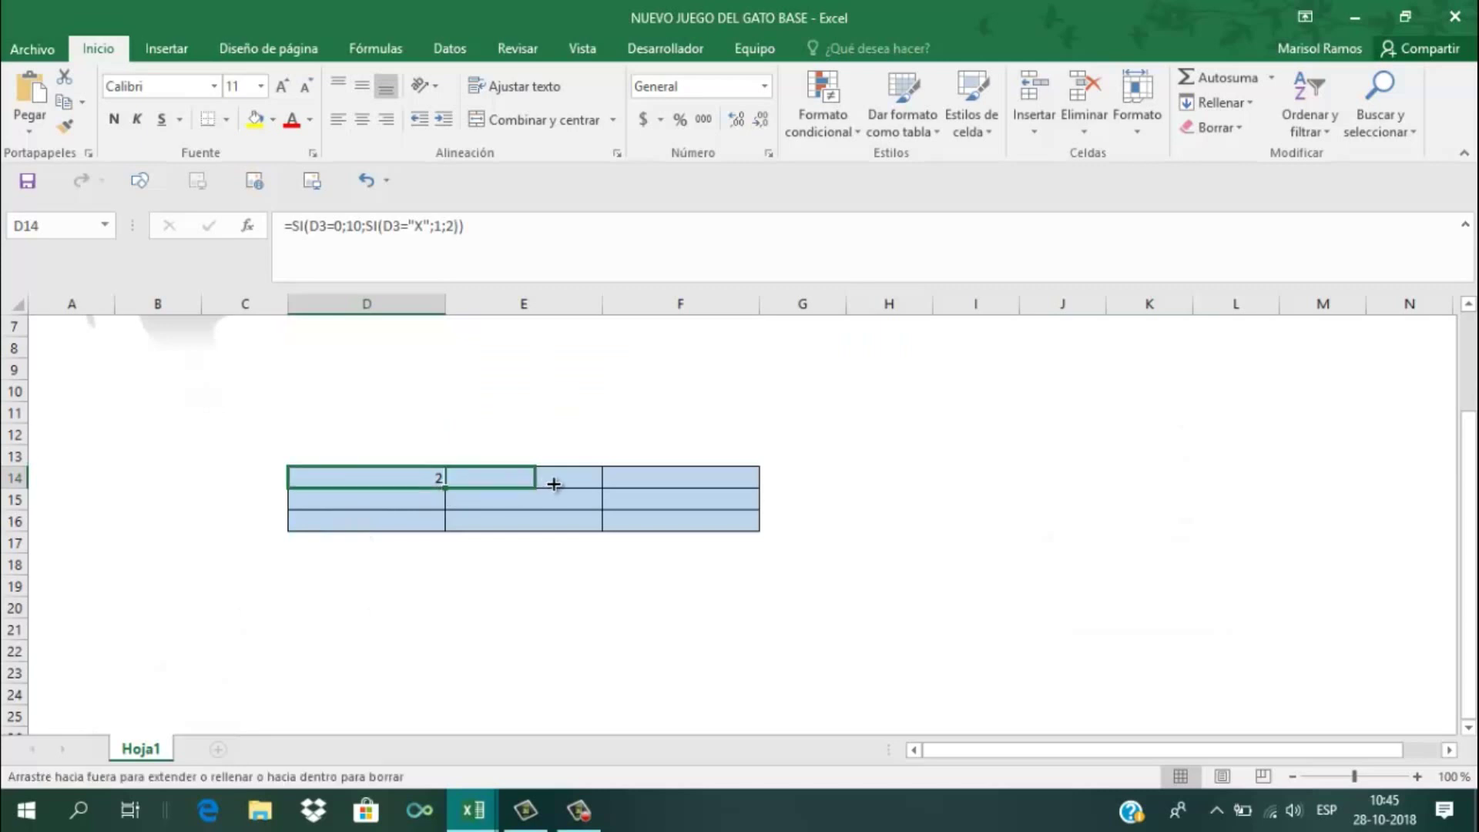
{"action": "mouse_move", "coordinate": [553, 484]}
{"action": "left_mouse_down"}
{"action": "mouse_move", "coordinate": [709, 485]}
{"action": "mouse_move", "coordinate": [760, 528]}
{"action": "left_mouse_up"}
Place X in diagonal squares D3, E4 and F5
{"action": "scroll", "coordinate": [842, 588], "scroll_direction": "up", "scroll_amount": 2}
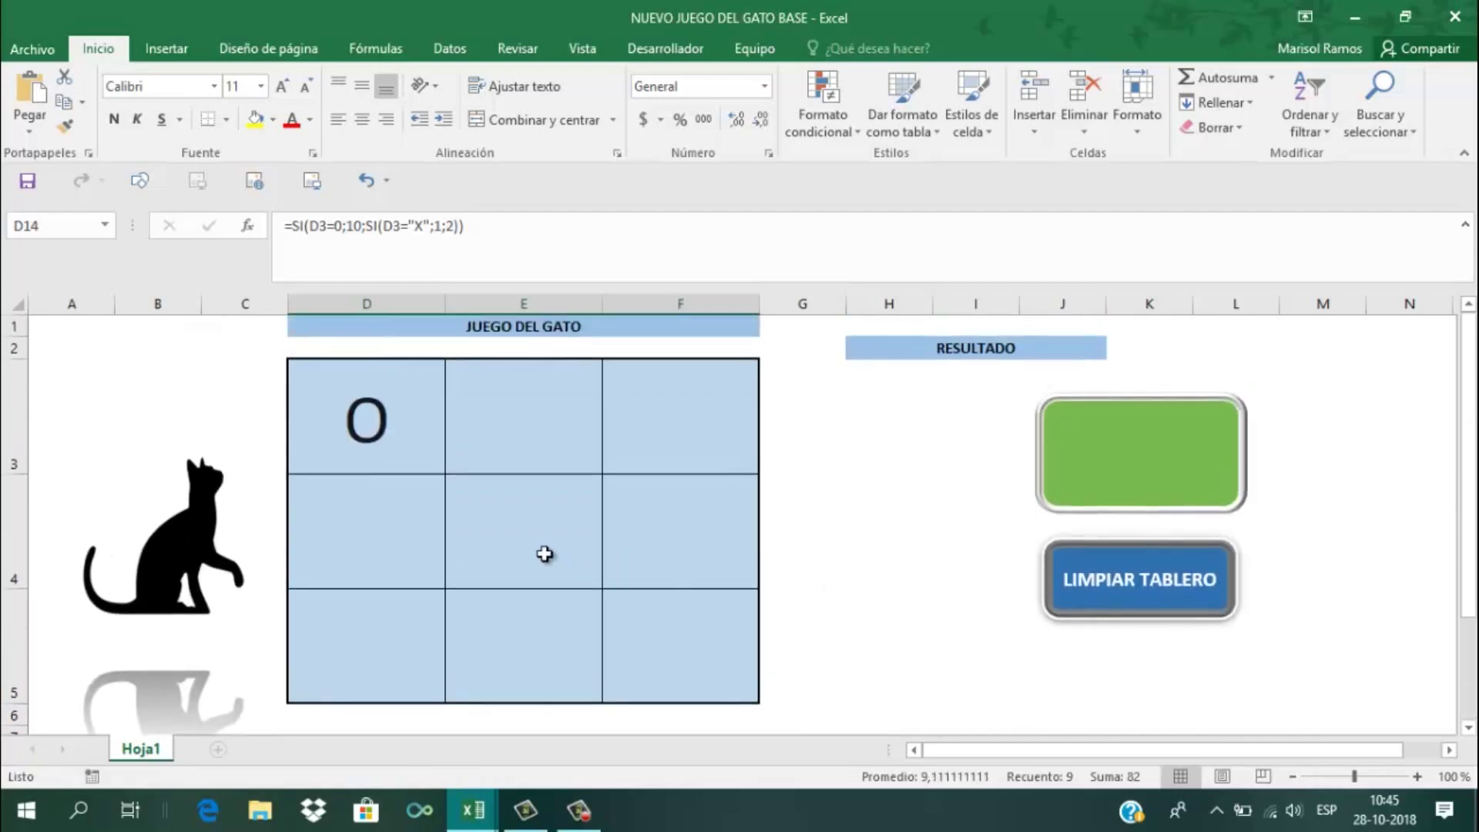
{"action": "left_click", "coordinate": [362, 413]}
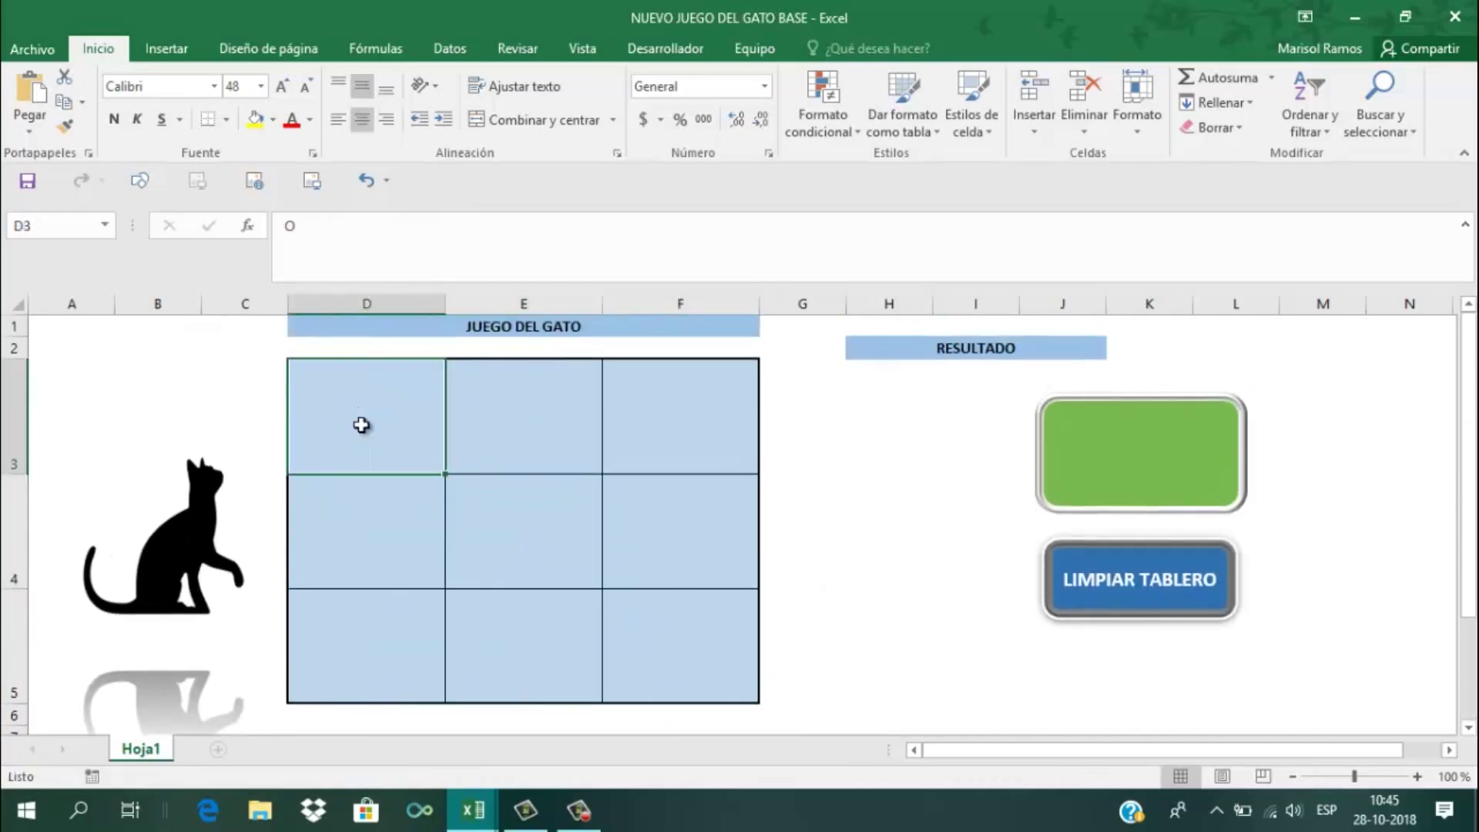
{"action": "type", "text": "X"}
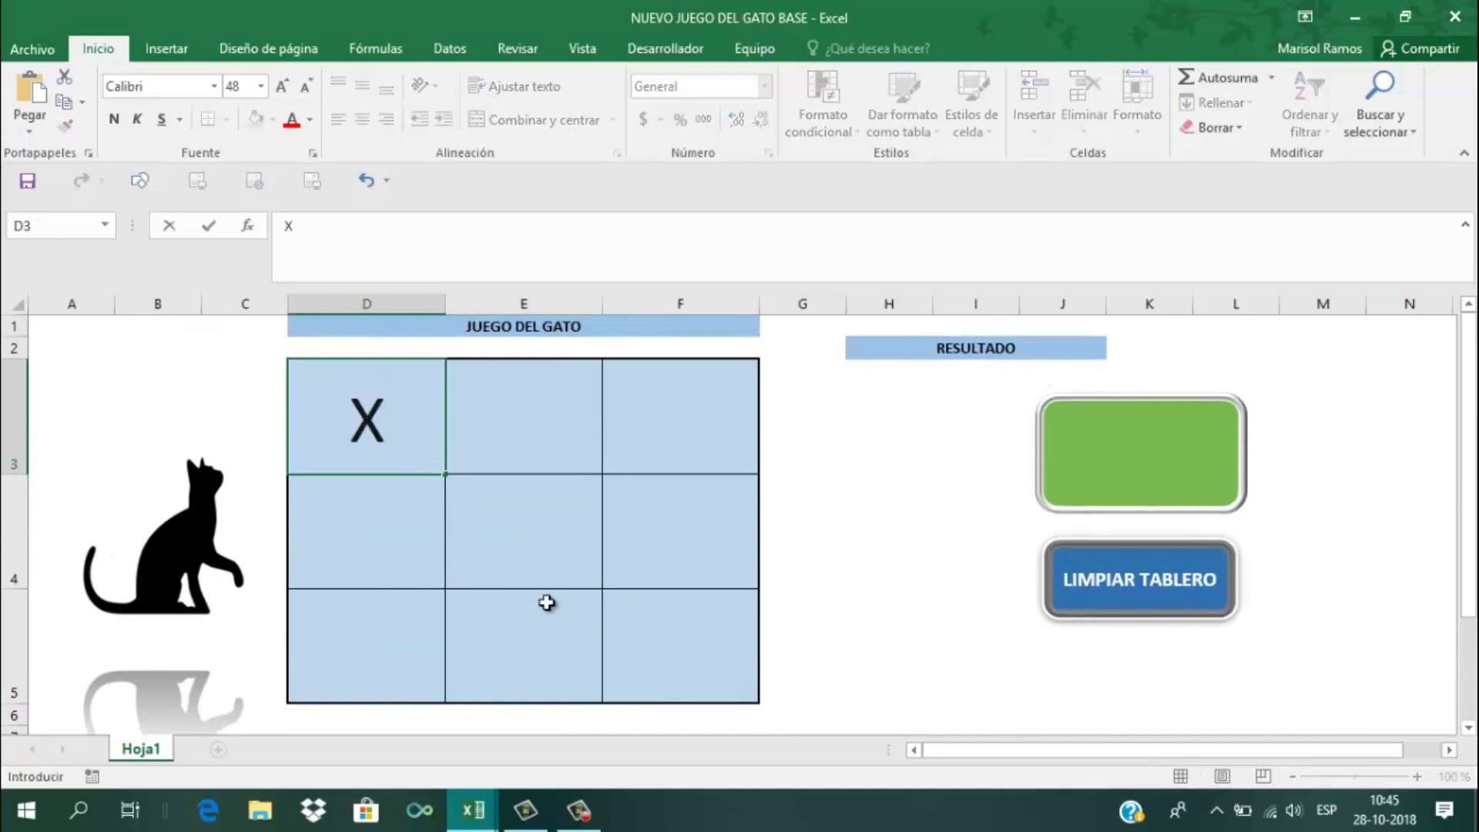
{"action": "left_click", "coordinate": [510, 539]}
{"action": "type", "text": "X"}
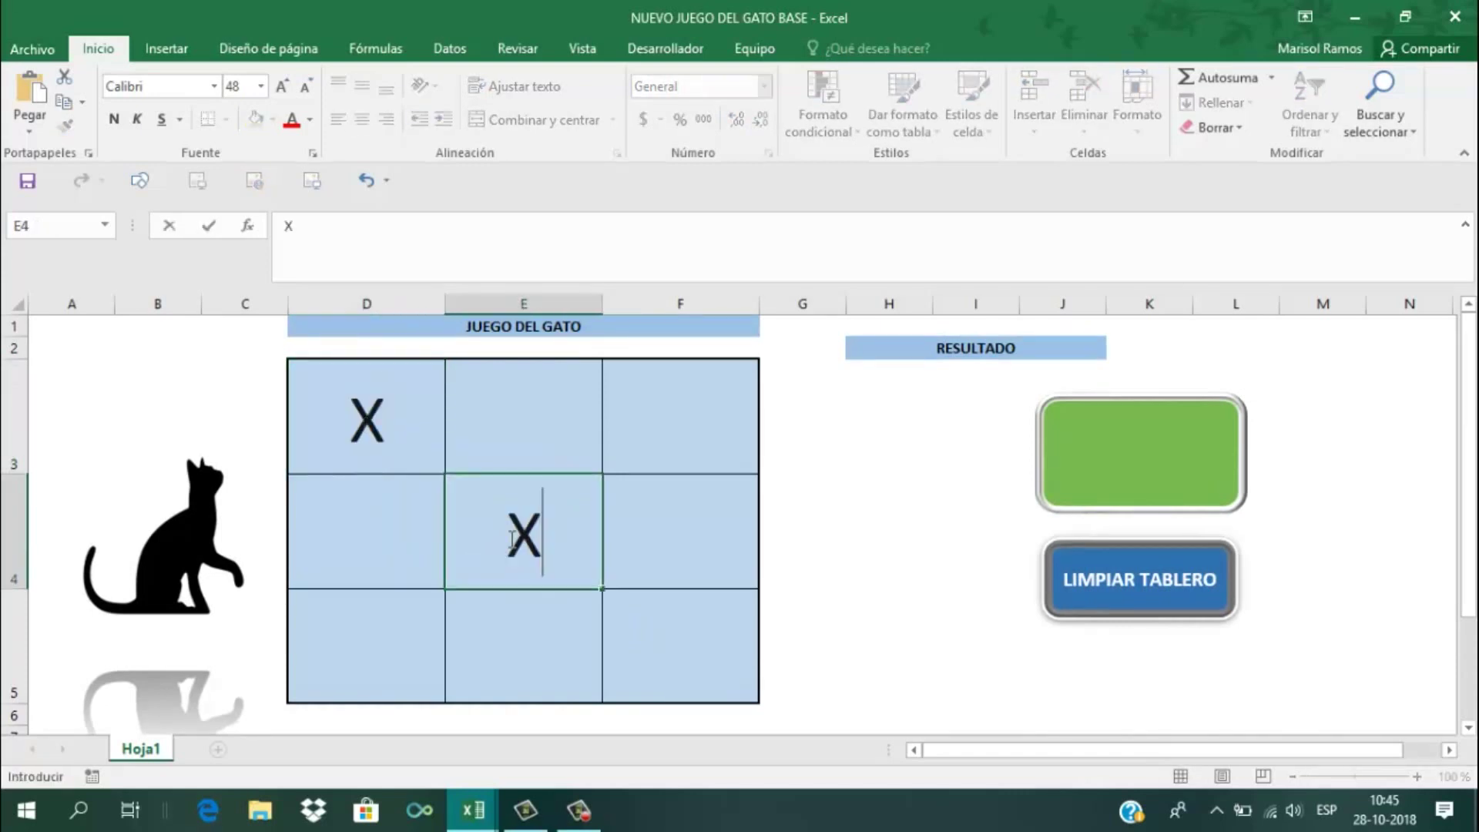
{"action": "left_click", "coordinate": [663, 617]}
{"action": "type", "text": "X"}
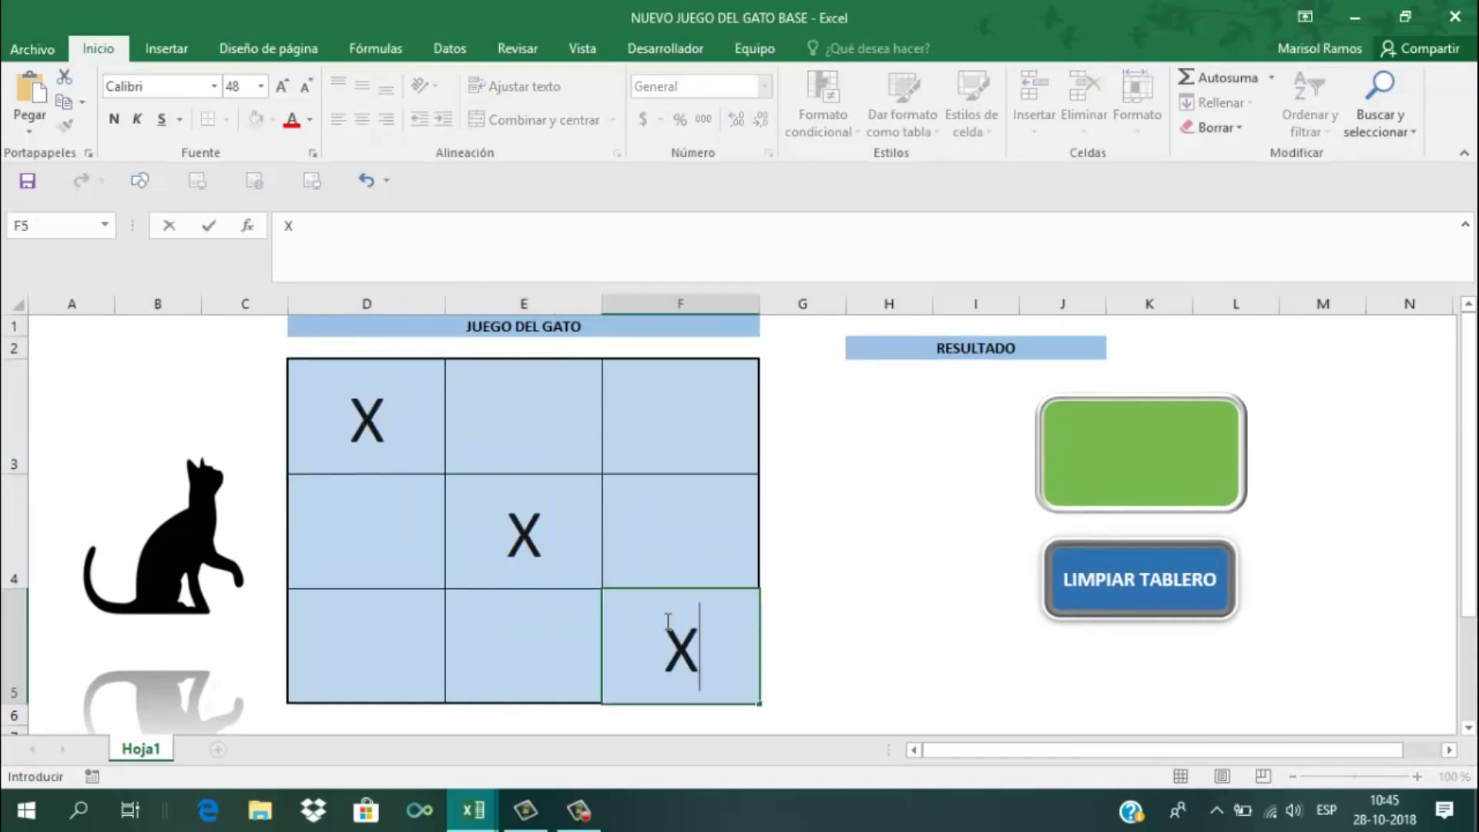
{"action": "left_click", "coordinate": [851, 650]}
Check the helper values in D14, E15 and F16, then reselect board square D3
{"action": "scroll", "coordinate": [852, 649], "scroll_direction": "down", "scroll_amount": 2}
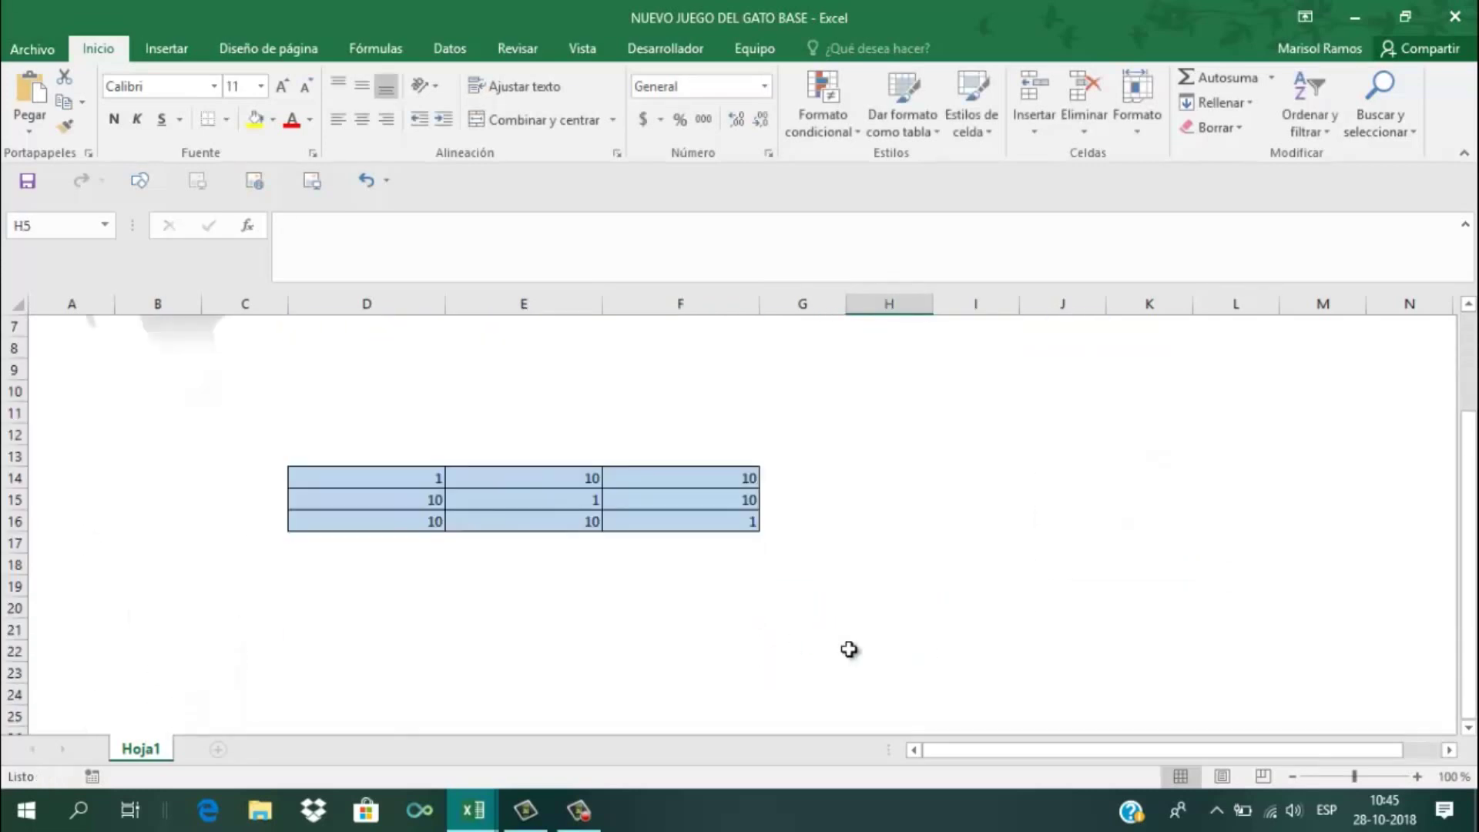
{"action": "left_click", "coordinate": [422, 473]}
{"action": "left_click", "coordinate": [496, 501]}
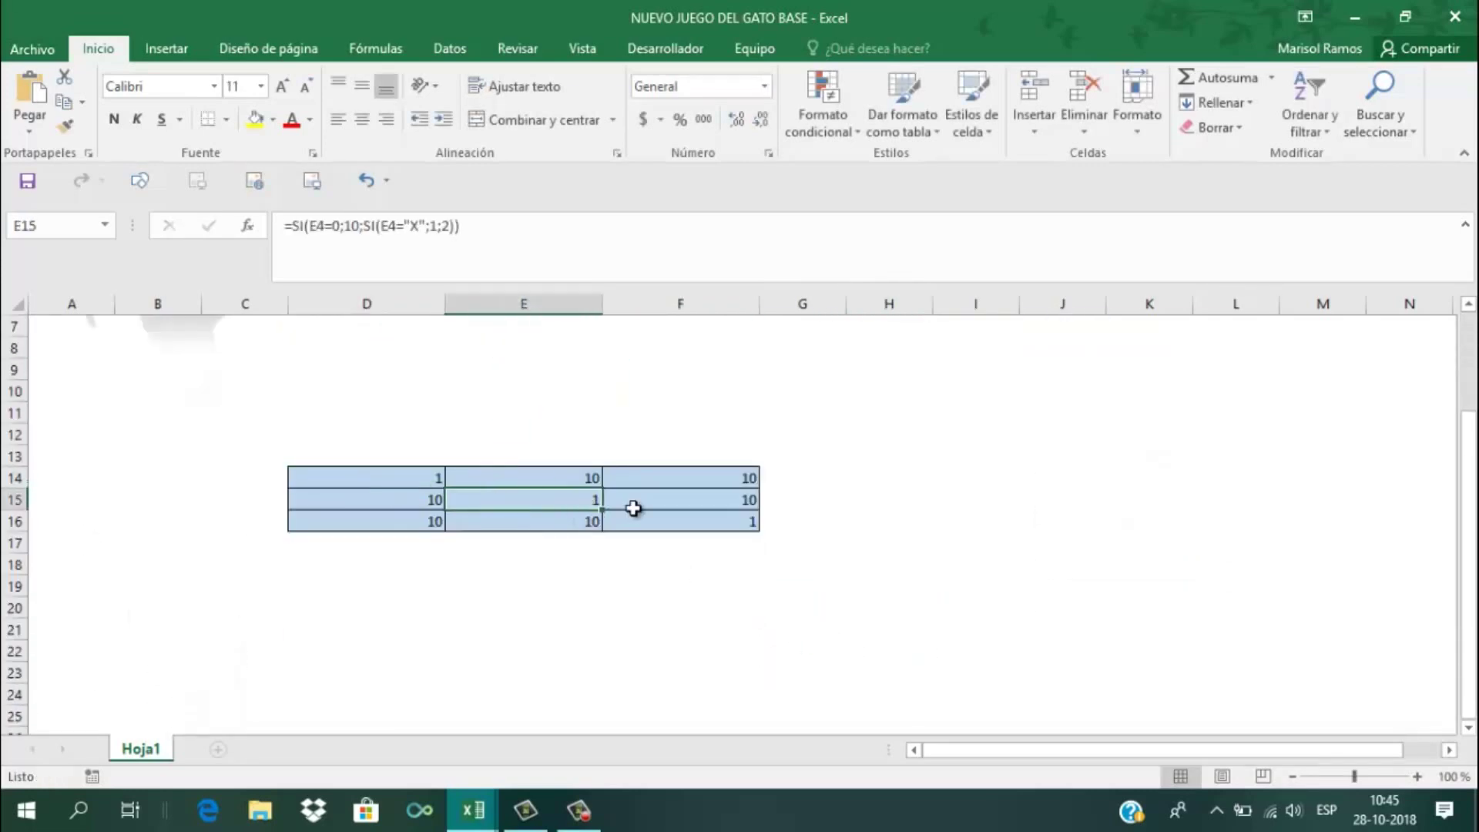
{"action": "left_click", "coordinate": [654, 521]}
{"action": "scroll", "coordinate": [654, 518], "scroll_direction": "up", "scroll_amount": 2}
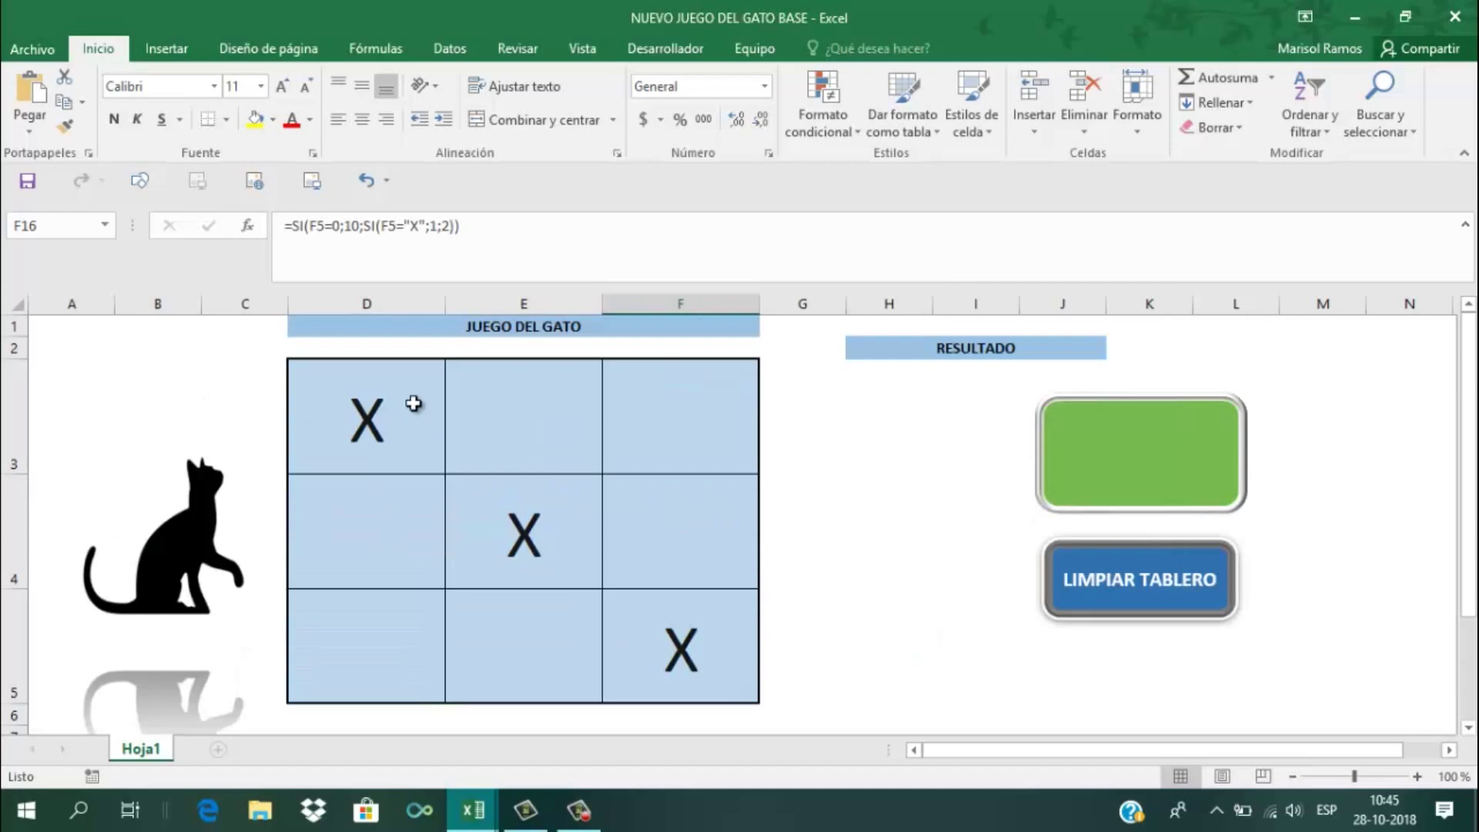
{"action": "left_click", "coordinate": [343, 394]}
{"action": "left_click_drag", "start_coordinate": [343, 394], "coordinate": [417, 438]}
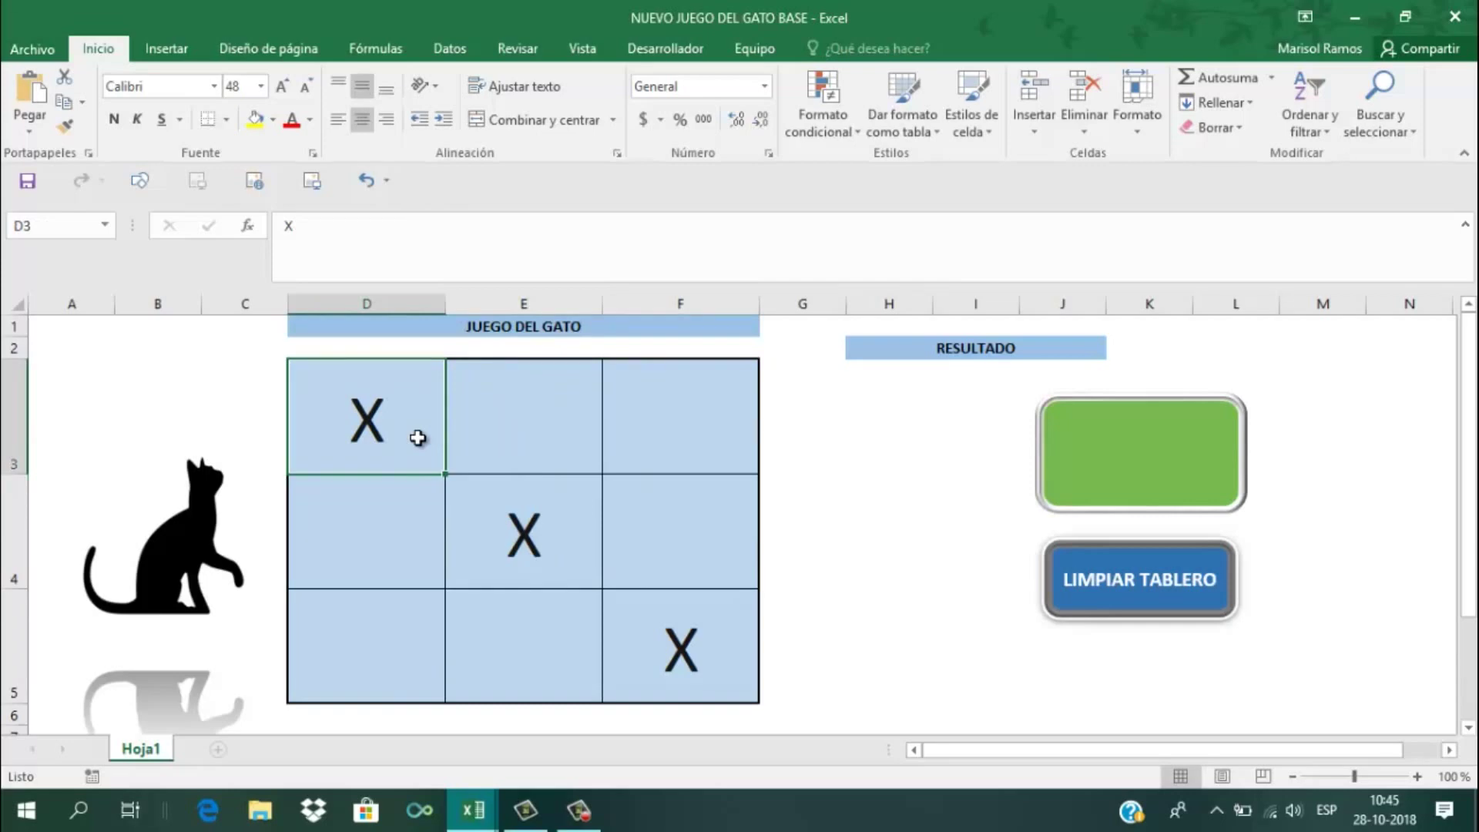
Overwrite D3, E4 and F5 with O
{"action": "type", "text": "O"}
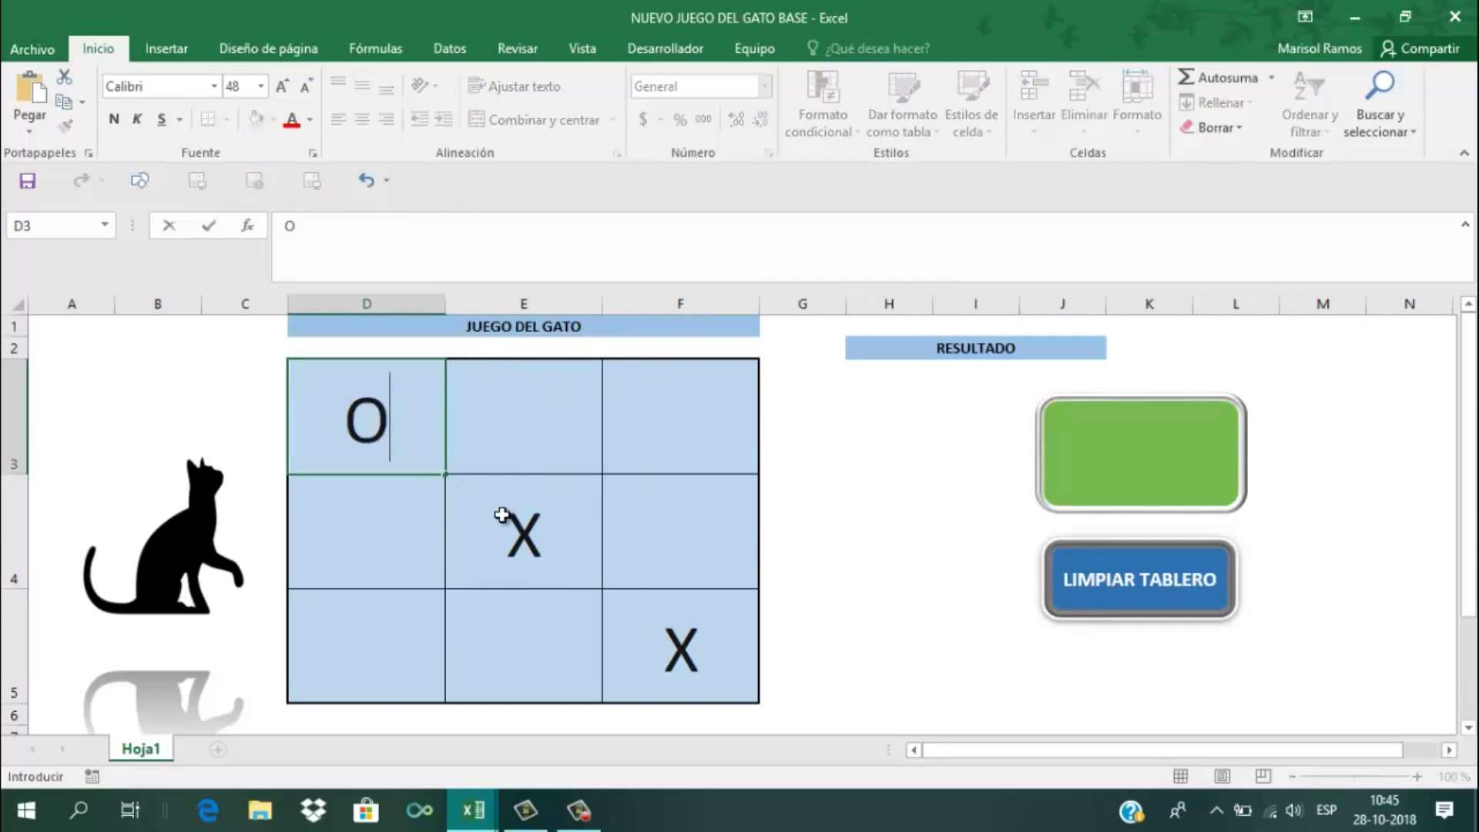
{"action": "left_click", "coordinate": [502, 515]}
{"action": "type", "text": "O"}
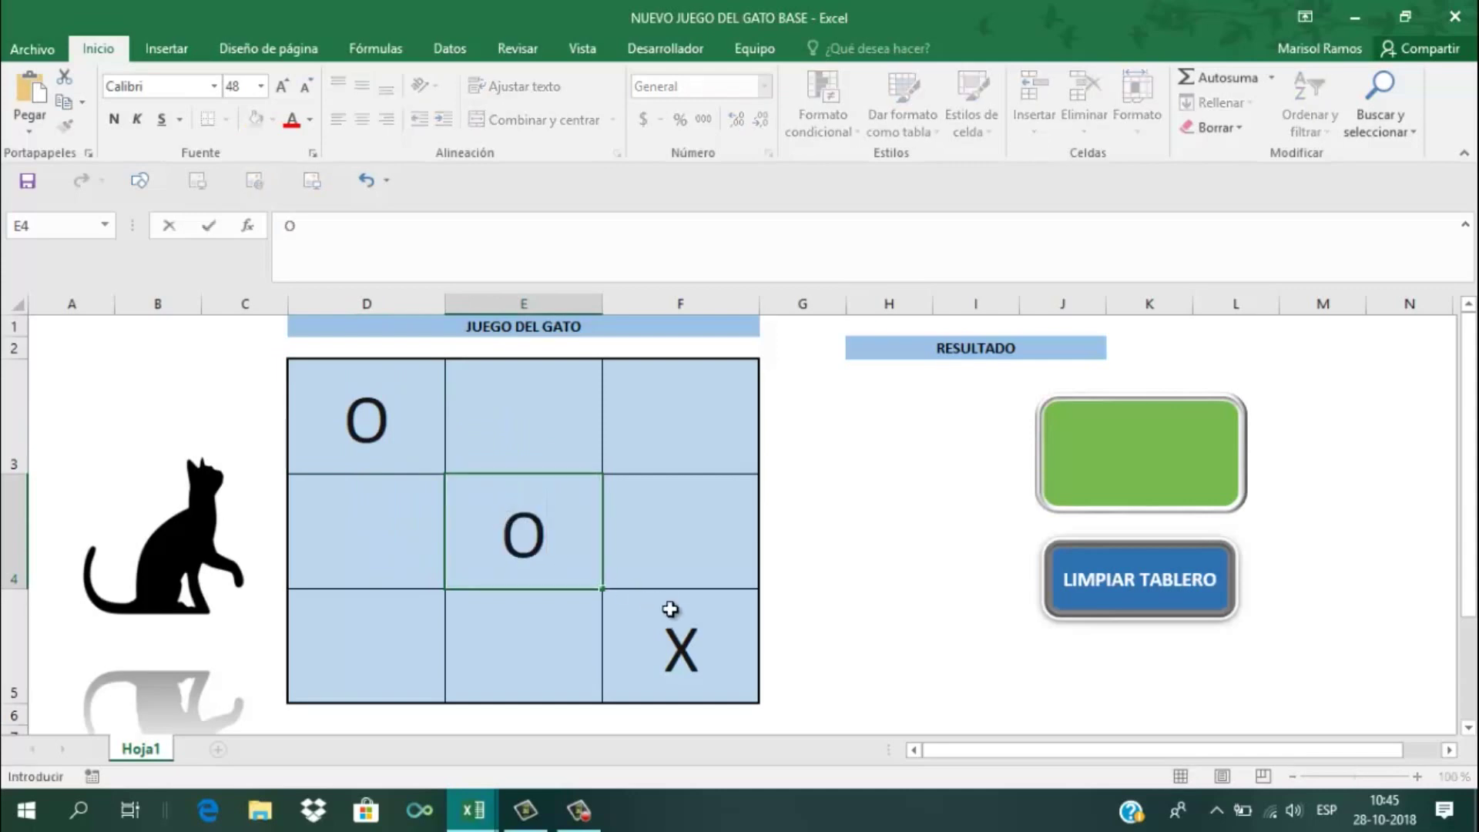
{"action": "left_click", "coordinate": [691, 634]}
{"action": "type", "text": "O"}
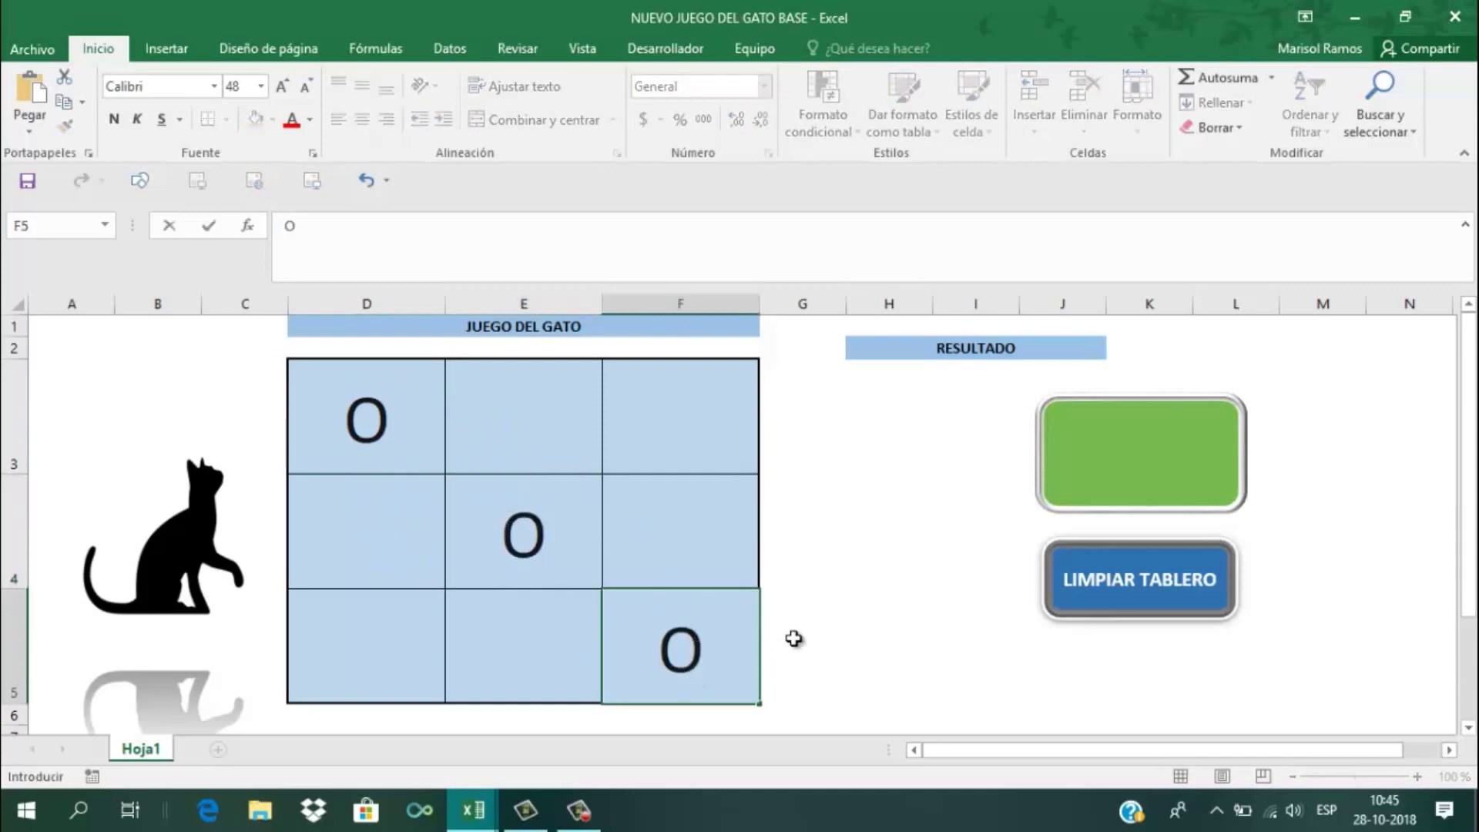
{"action": "left_click", "coordinate": [794, 637]}
Review the D14 value, then start a =SUMA( total in D17
{"action": "scroll", "coordinate": [794, 638], "scroll_direction": "down", "scroll_amount": 2}
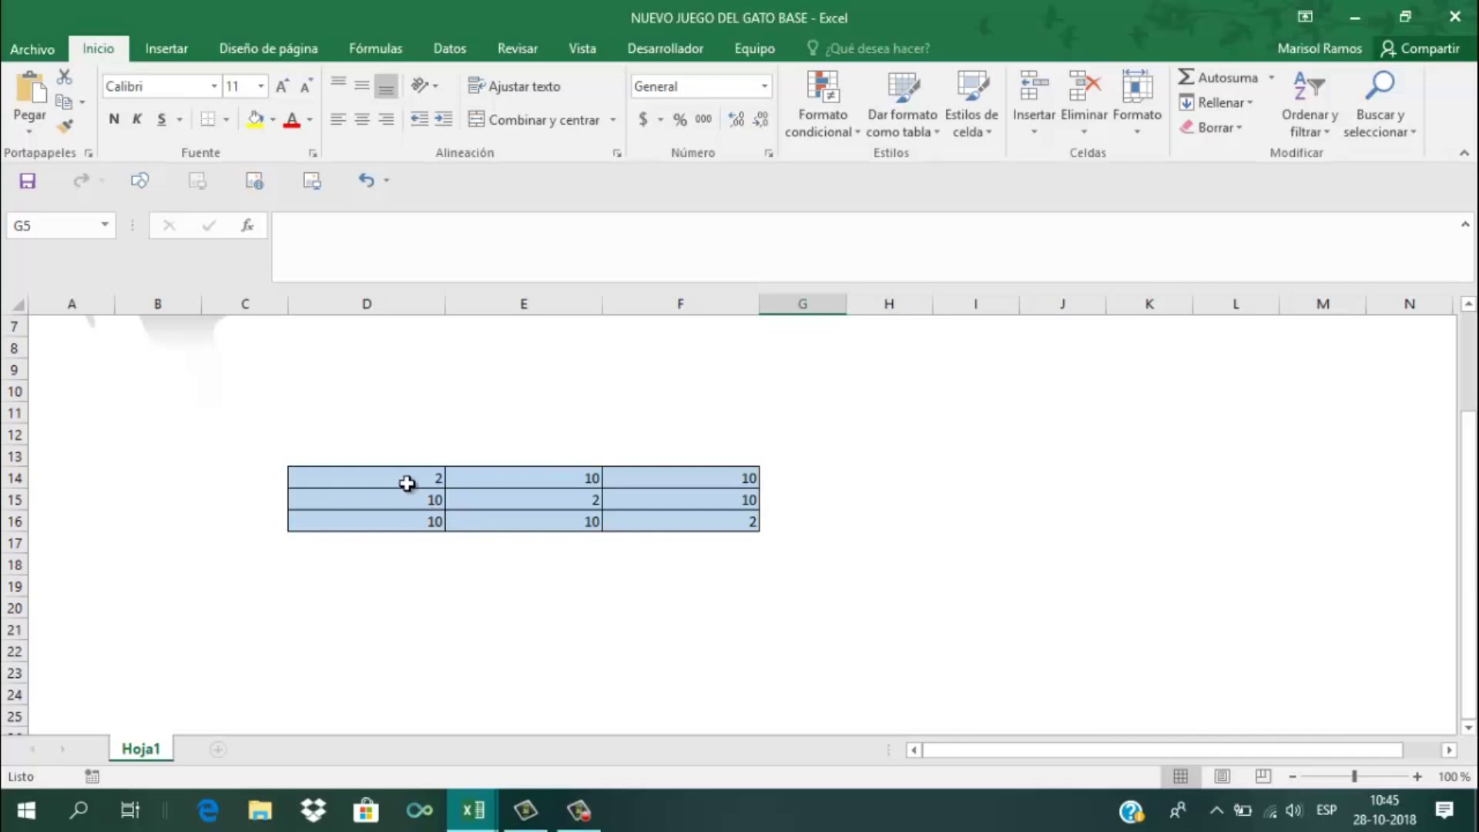
{"action": "scroll", "coordinate": [655, 544], "scroll_direction": "up", "scroll_amount": 2}
{"action": "scroll", "coordinate": [656, 544], "scroll_direction": "down", "scroll_amount": 2}
{"action": "left_click", "coordinate": [327, 479]}
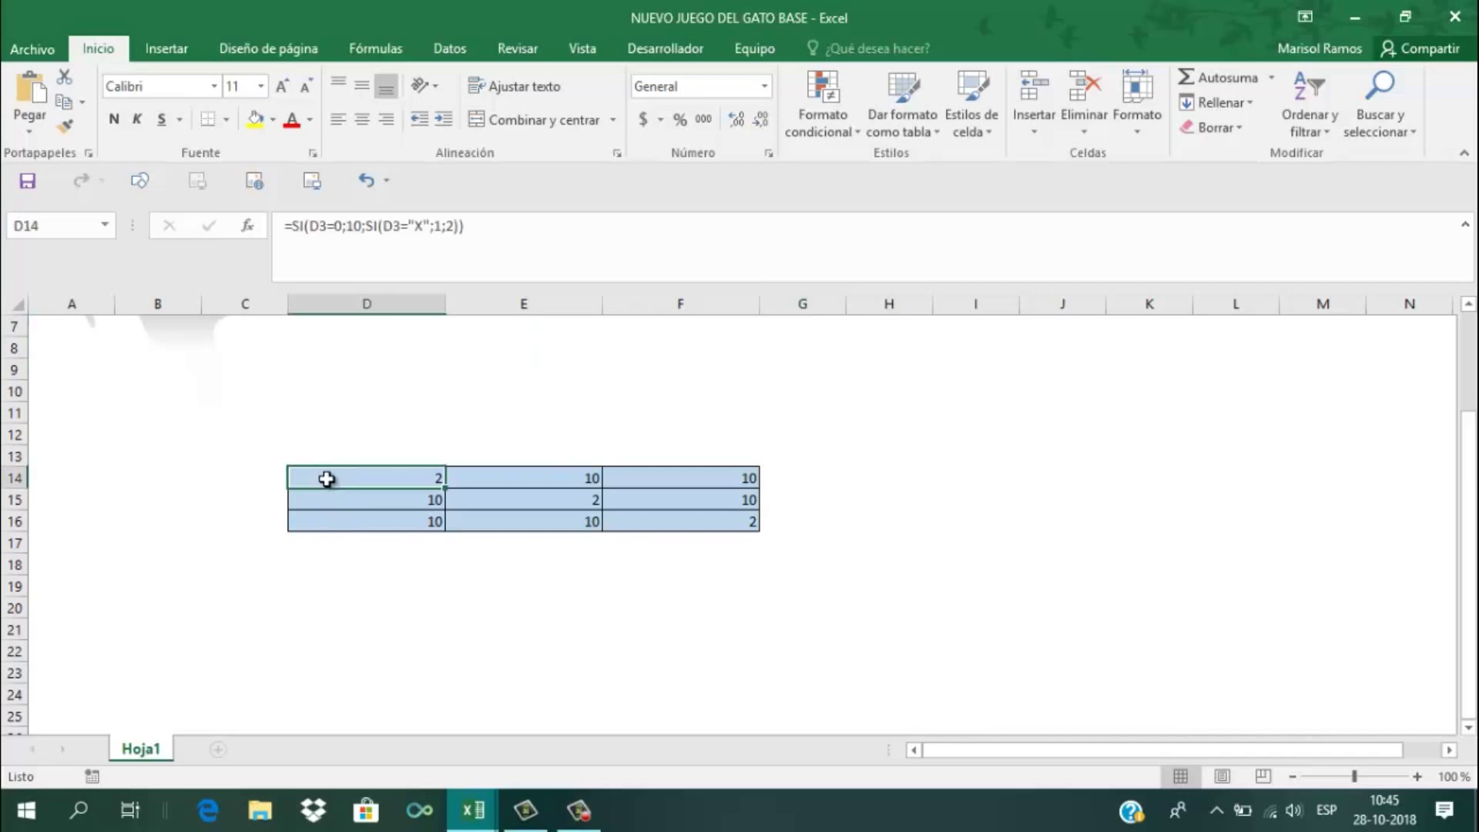
{"action": "left_click", "coordinate": [332, 542]}
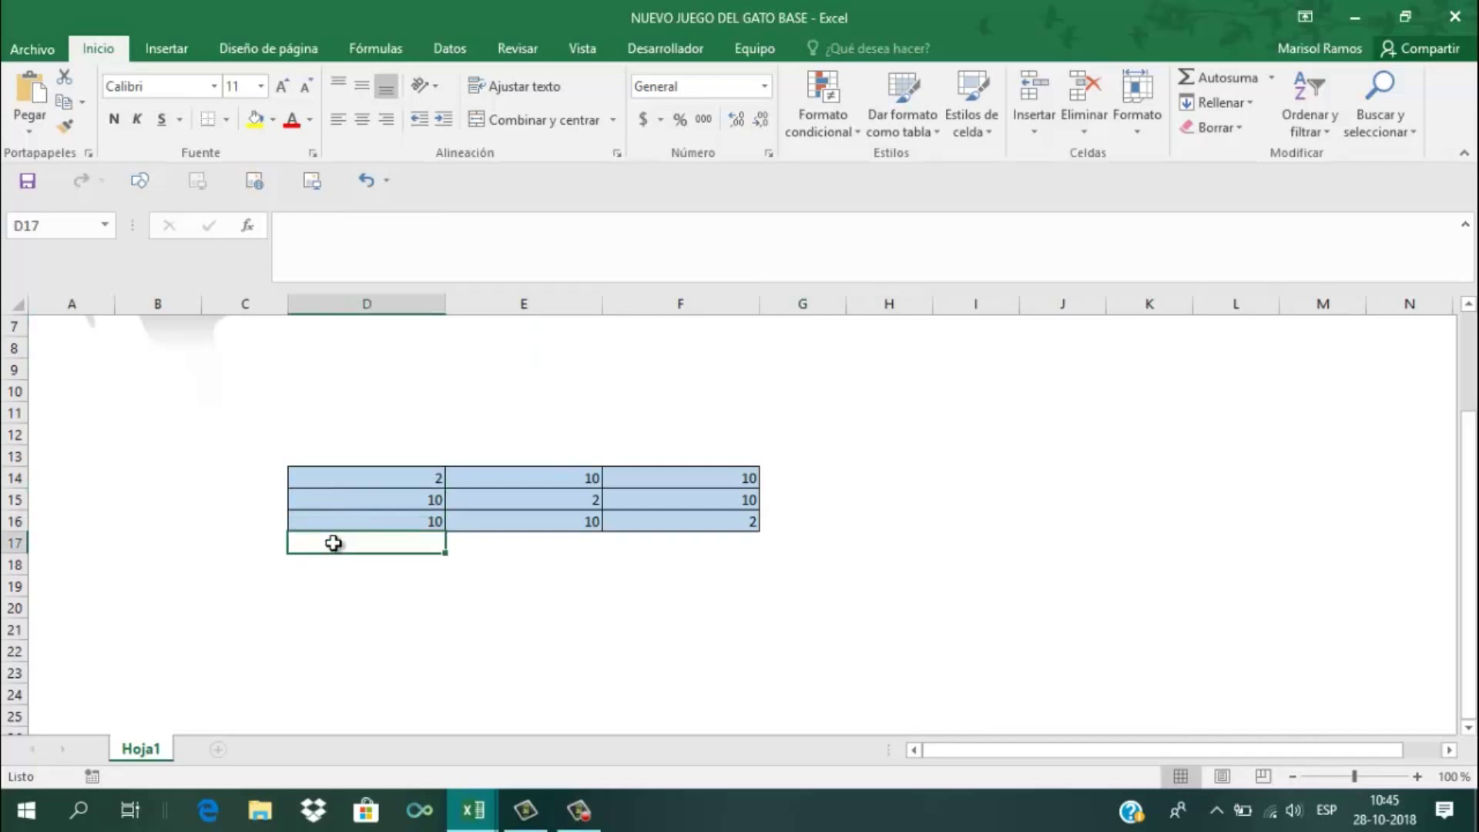
{"action": "type", "text": "="}
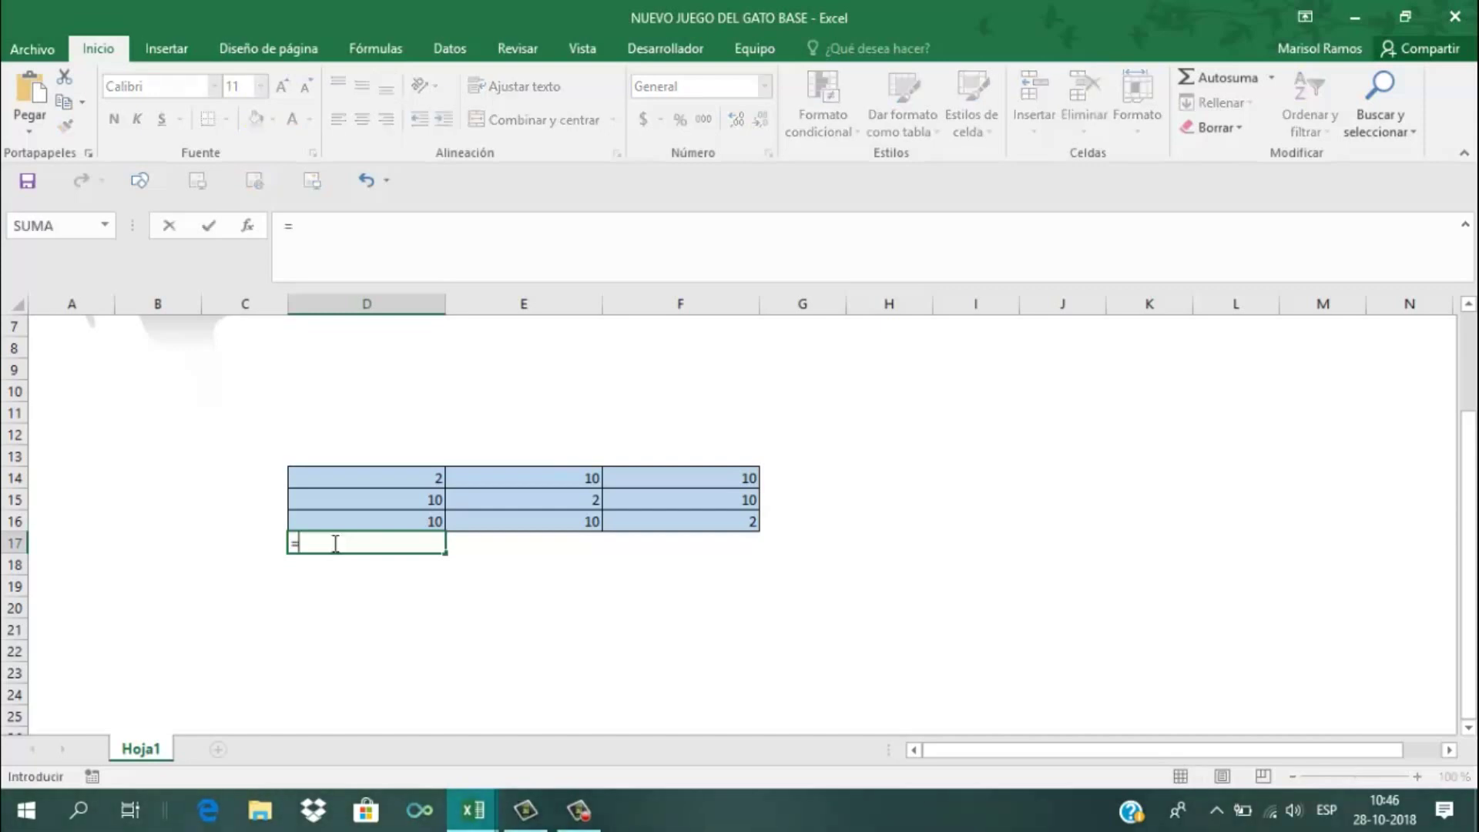
{"action": "type", "text": "S"}
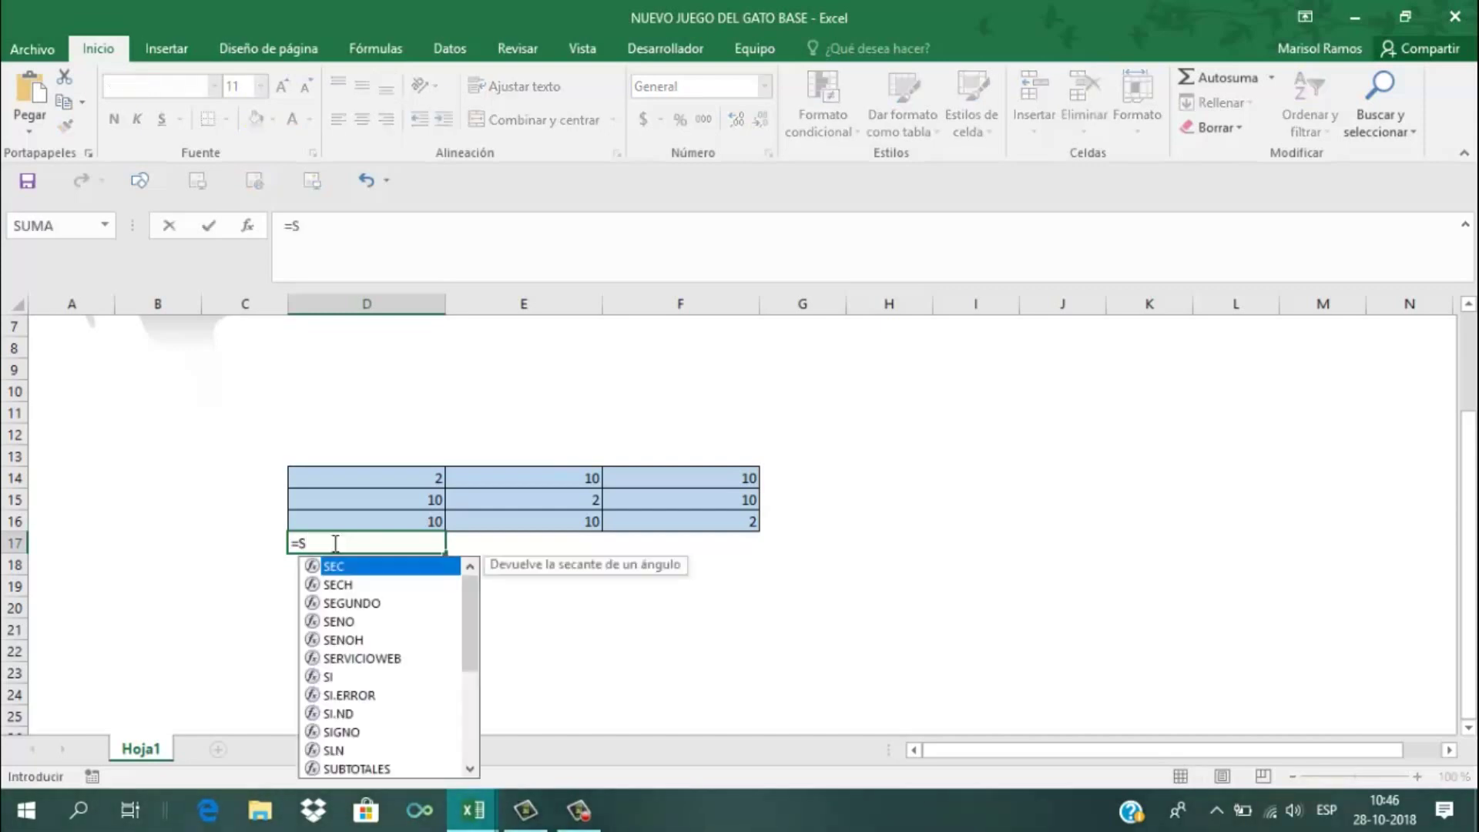
{"action": "type", "text": "UMA("}
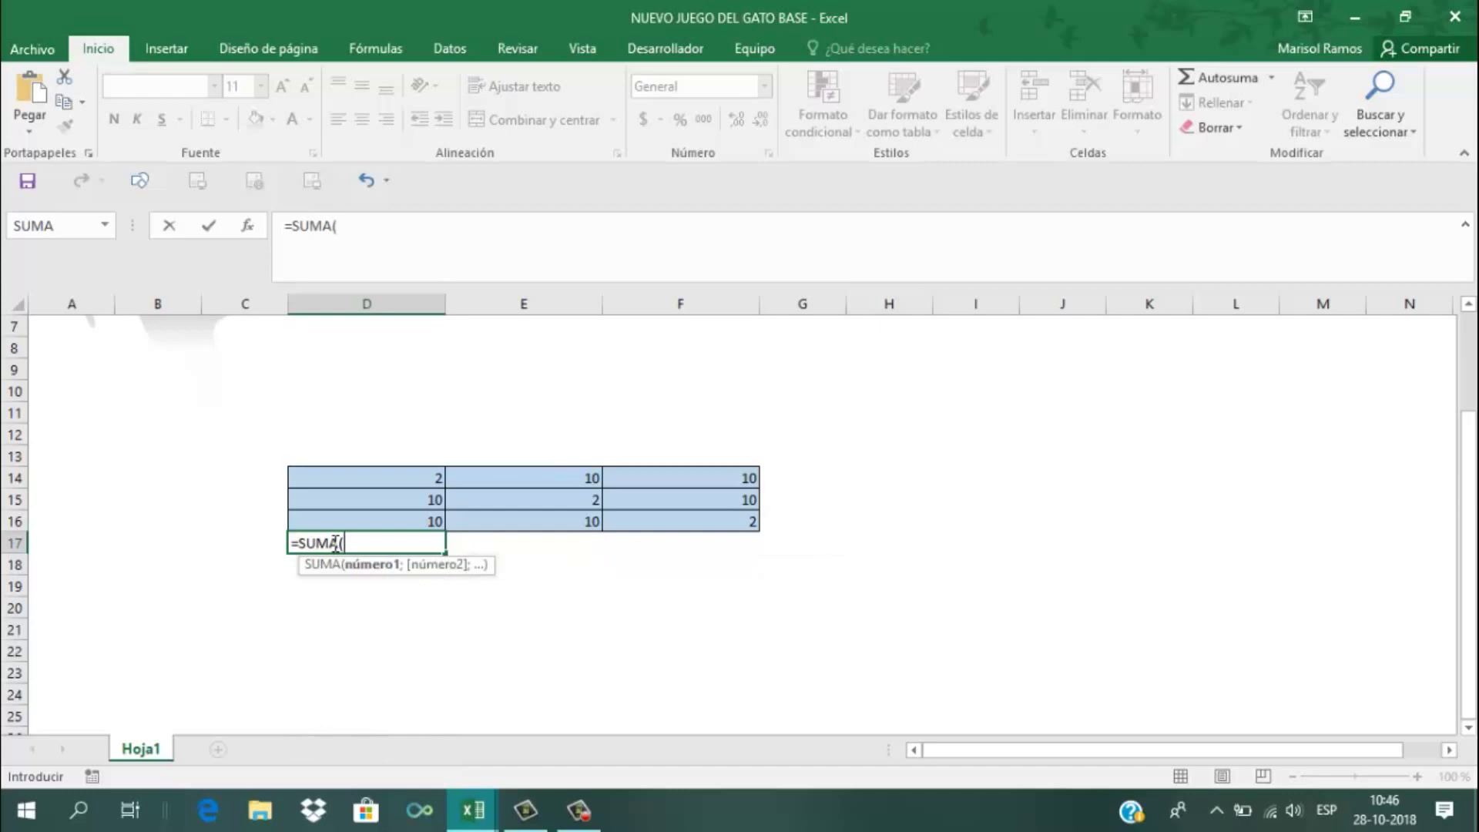
Complete D17 as =SUMA(D14:D16), totalling 22
{"action": "left_click_drag", "start_coordinate": [314, 477], "coordinate": [317, 511]}
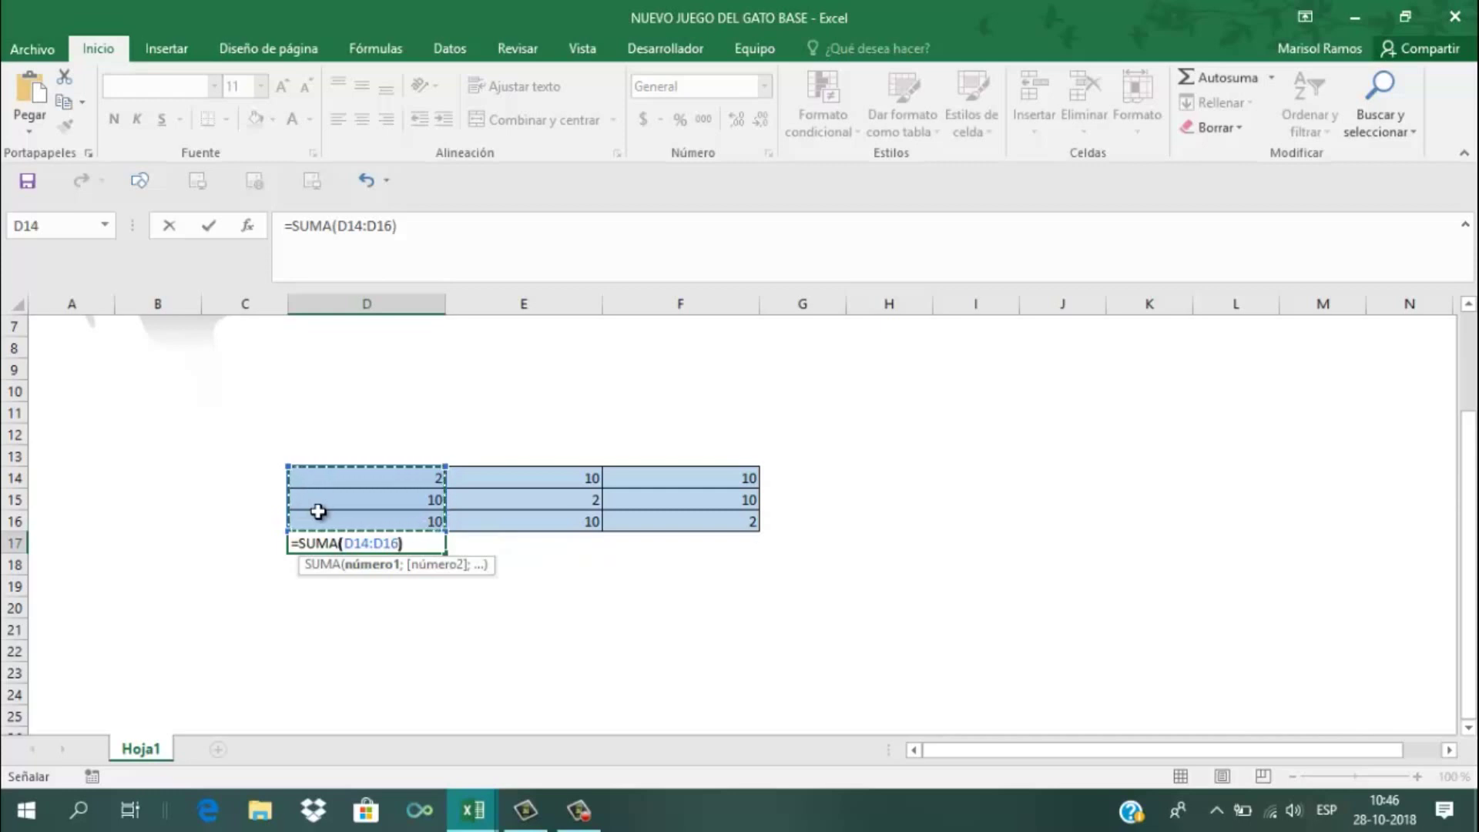
{"action": "key", "text": "Return"}
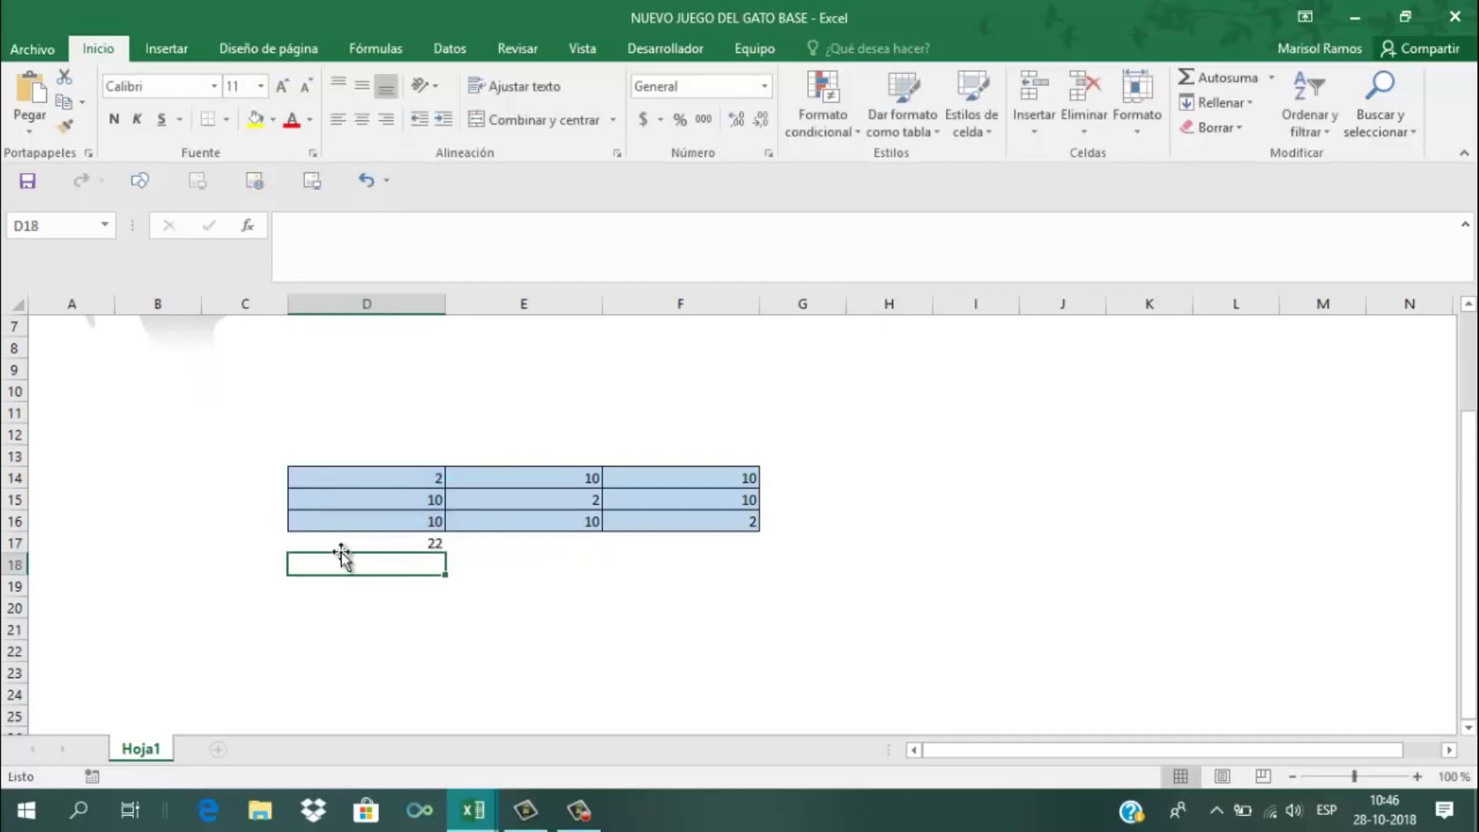
{"action": "left_click", "coordinate": [339, 543]}
Delete the O from board square D3
{"action": "scroll", "coordinate": [340, 543], "scroll_direction": "up", "scroll_amount": 2}
{"action": "left_click", "coordinate": [371, 411]}
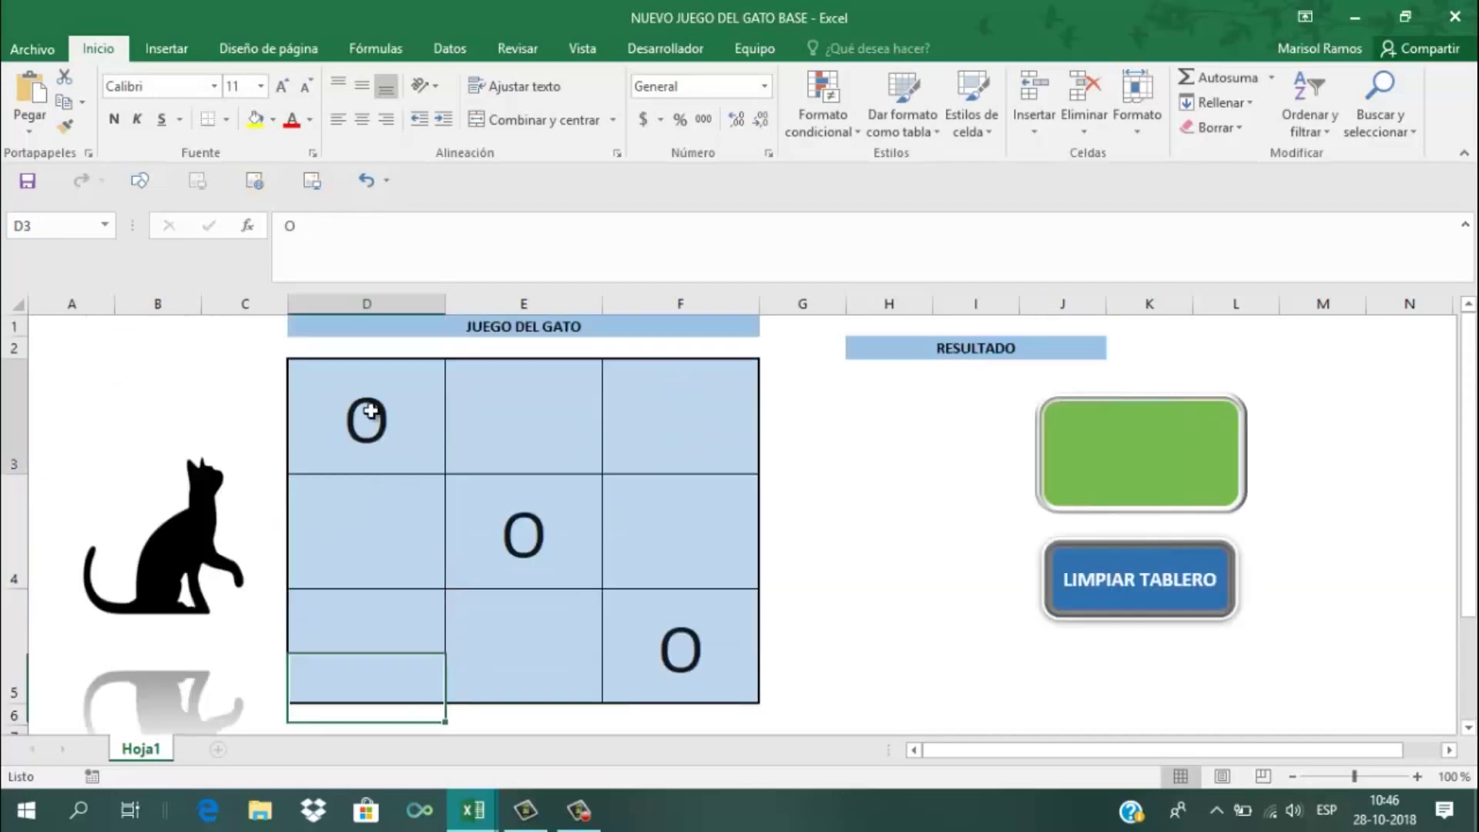
{"action": "key", "text": "Delete"}
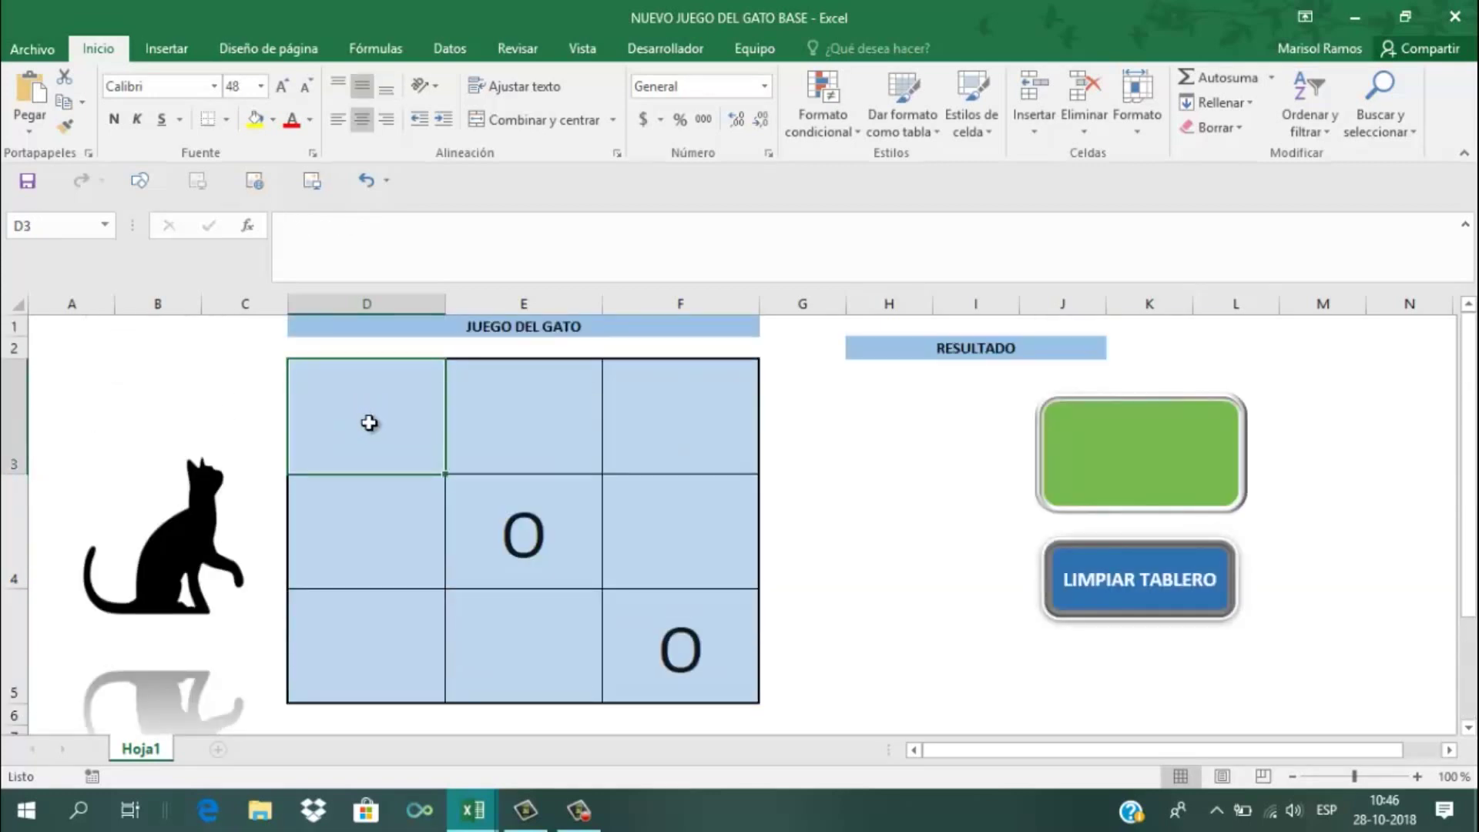
{"action": "left_click", "coordinate": [380, 486]}
Fill the D17 column total across to E17 and F17
{"action": "scroll", "coordinate": [380, 493], "scroll_direction": "down", "scroll_amount": 1}
{"action": "scroll", "coordinate": [379, 493], "scroll_direction": "down", "scroll_amount": 1}
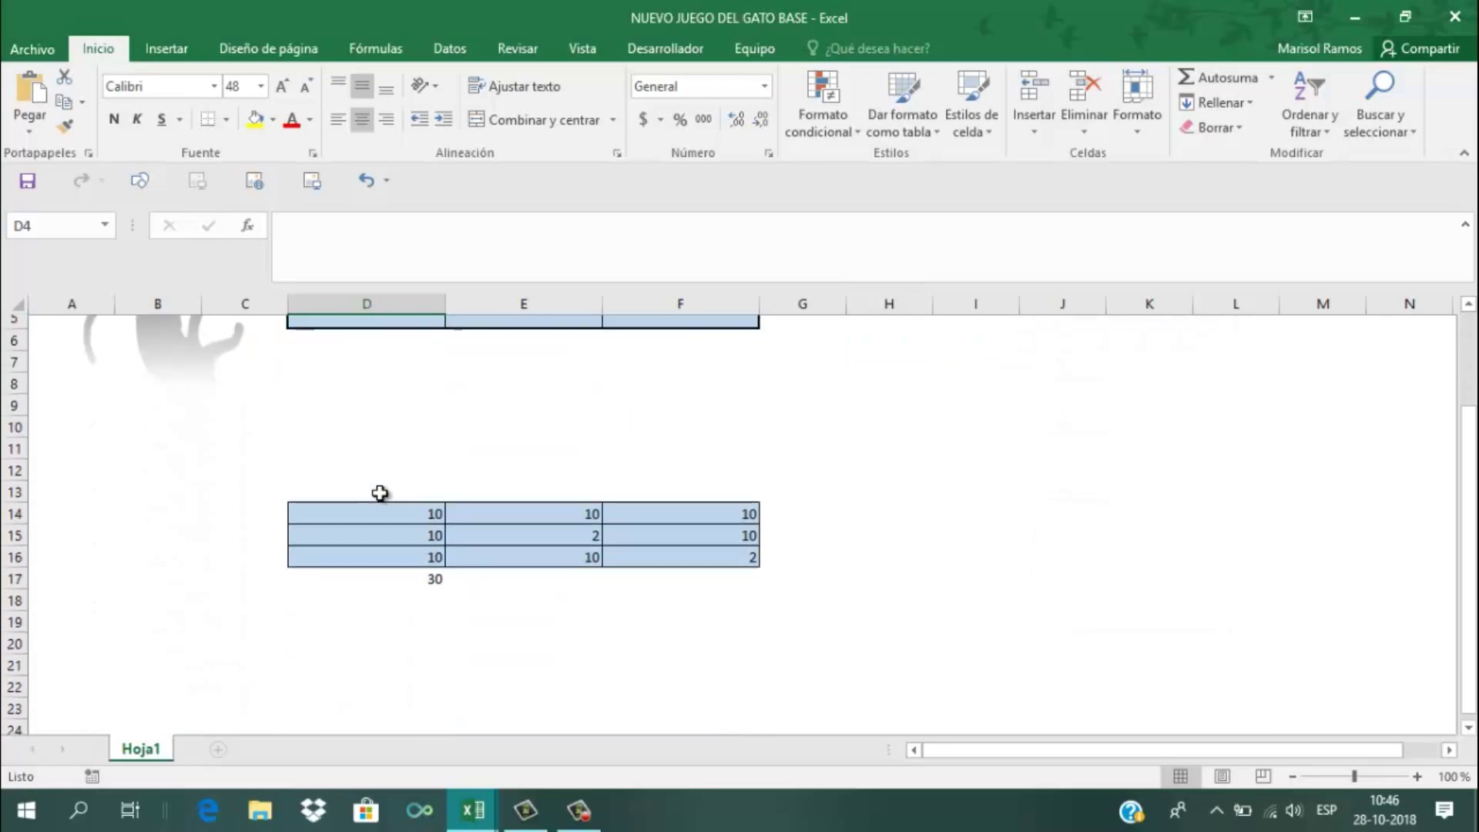
{"action": "scroll", "coordinate": [380, 516], "scroll_direction": "down", "scroll_amount": 1}
{"action": "left_click", "coordinate": [385, 539]}
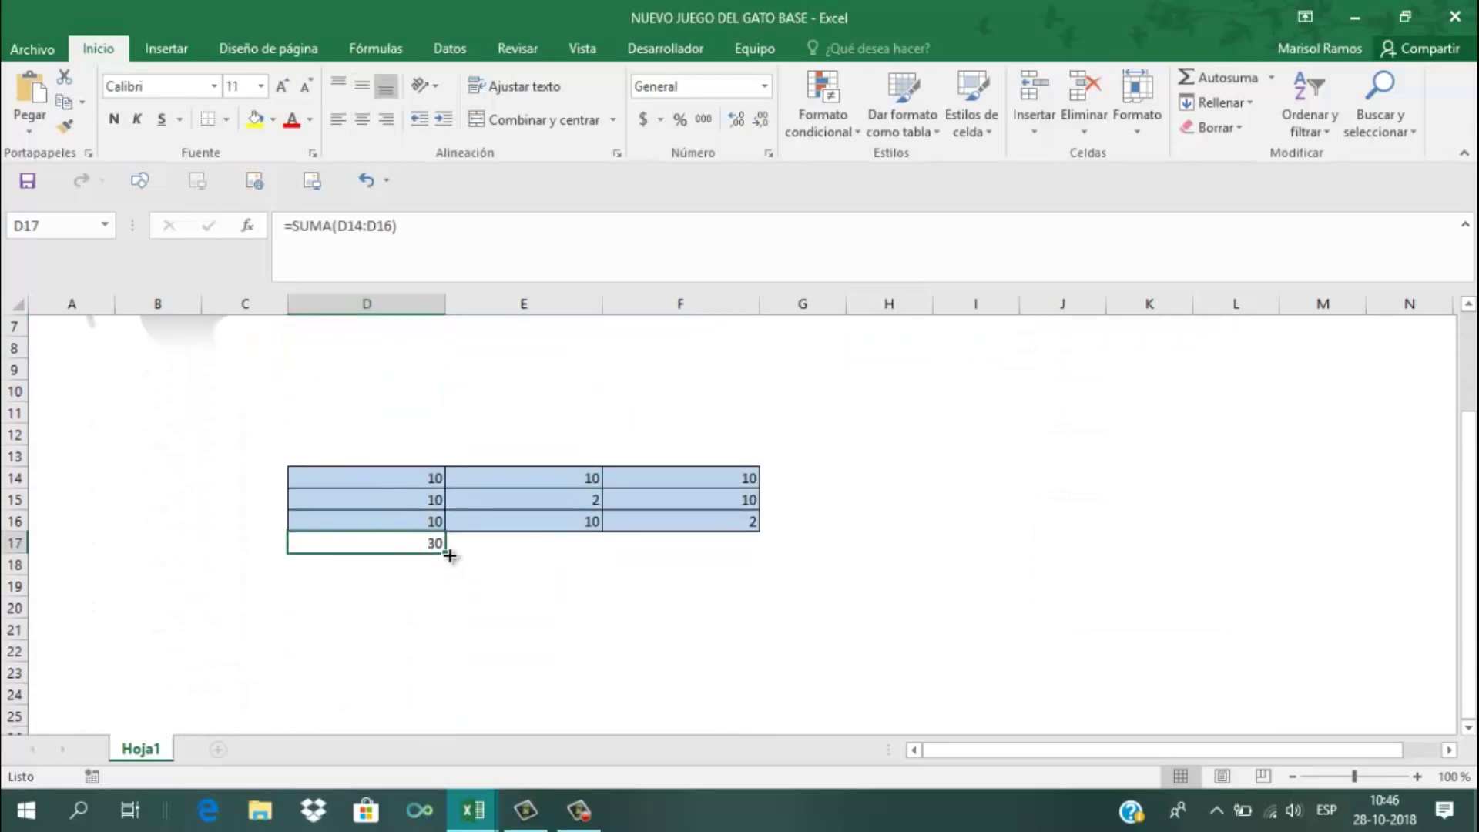
{"action": "left_click_drag", "start_coordinate": [445, 549], "coordinate": [573, 552]}
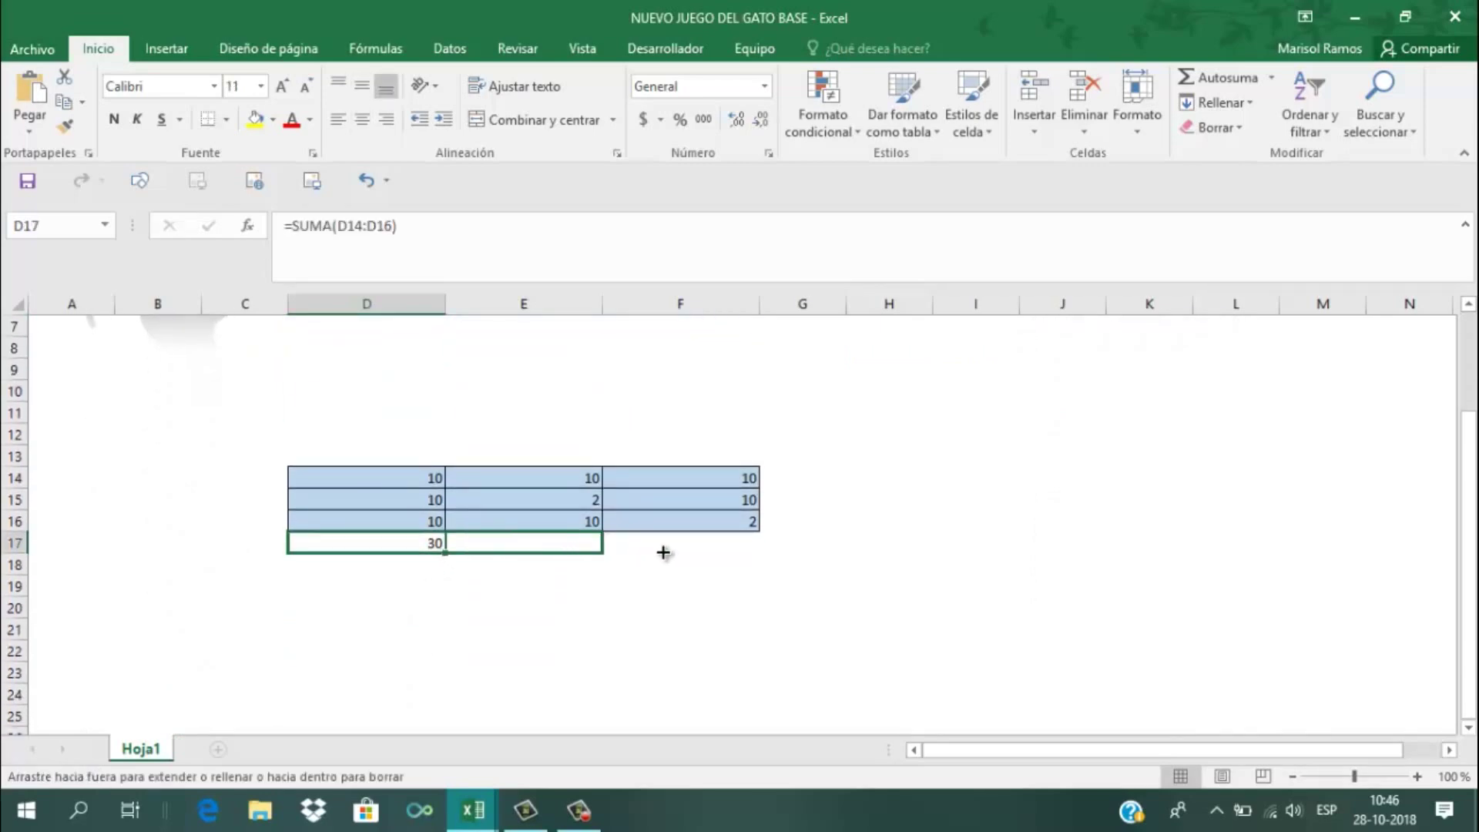
{"action": "left_click_drag", "start_coordinate": [663, 552], "coordinate": [710, 578]}
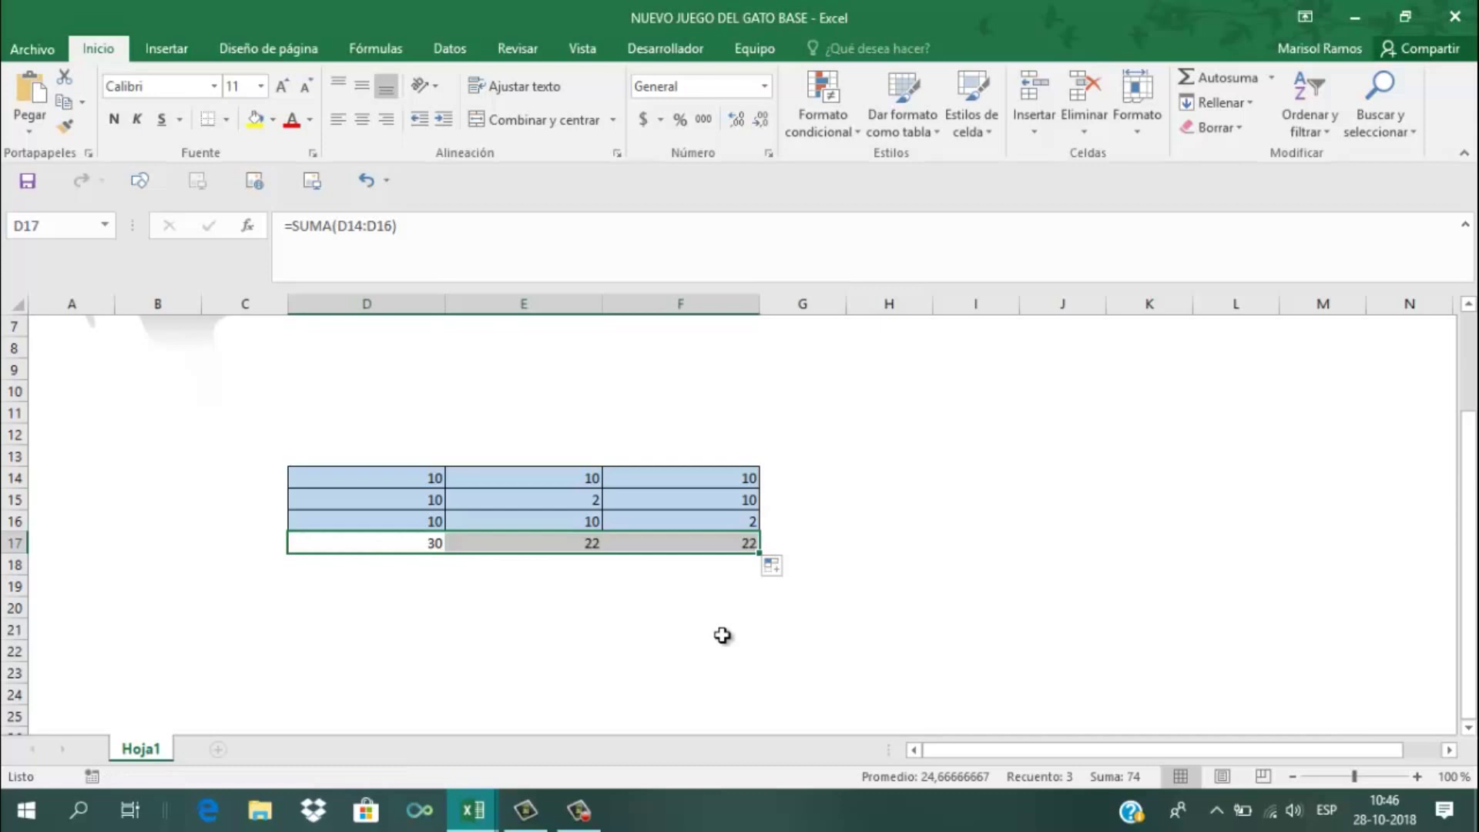
Delete the O marks from E4 and F5
{"action": "scroll", "coordinate": [722, 635], "scroll_direction": "up", "scroll_amount": 2}
{"action": "left_click", "coordinate": [527, 528]}
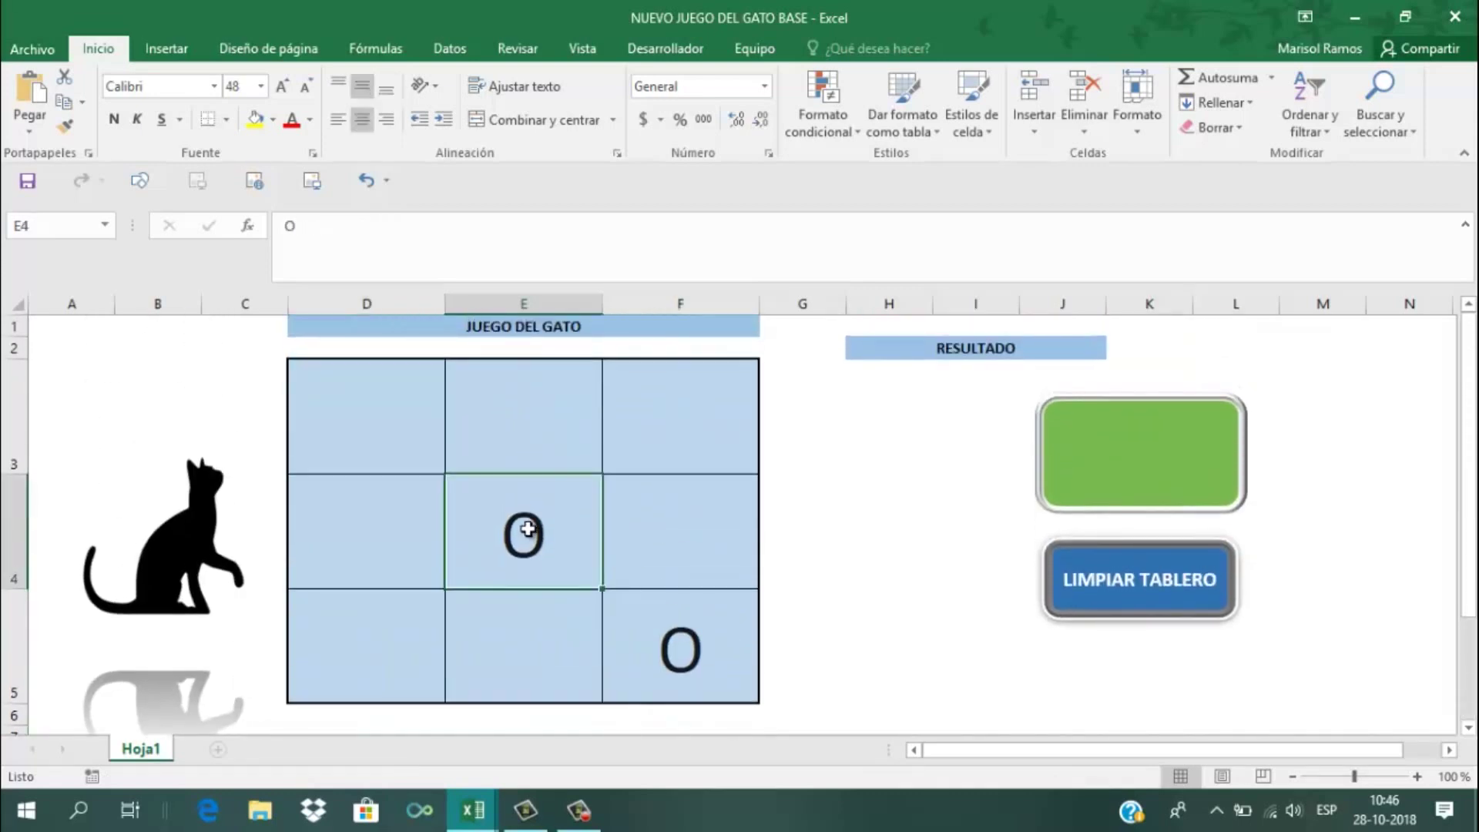
{"action": "key", "text": "Delete"}
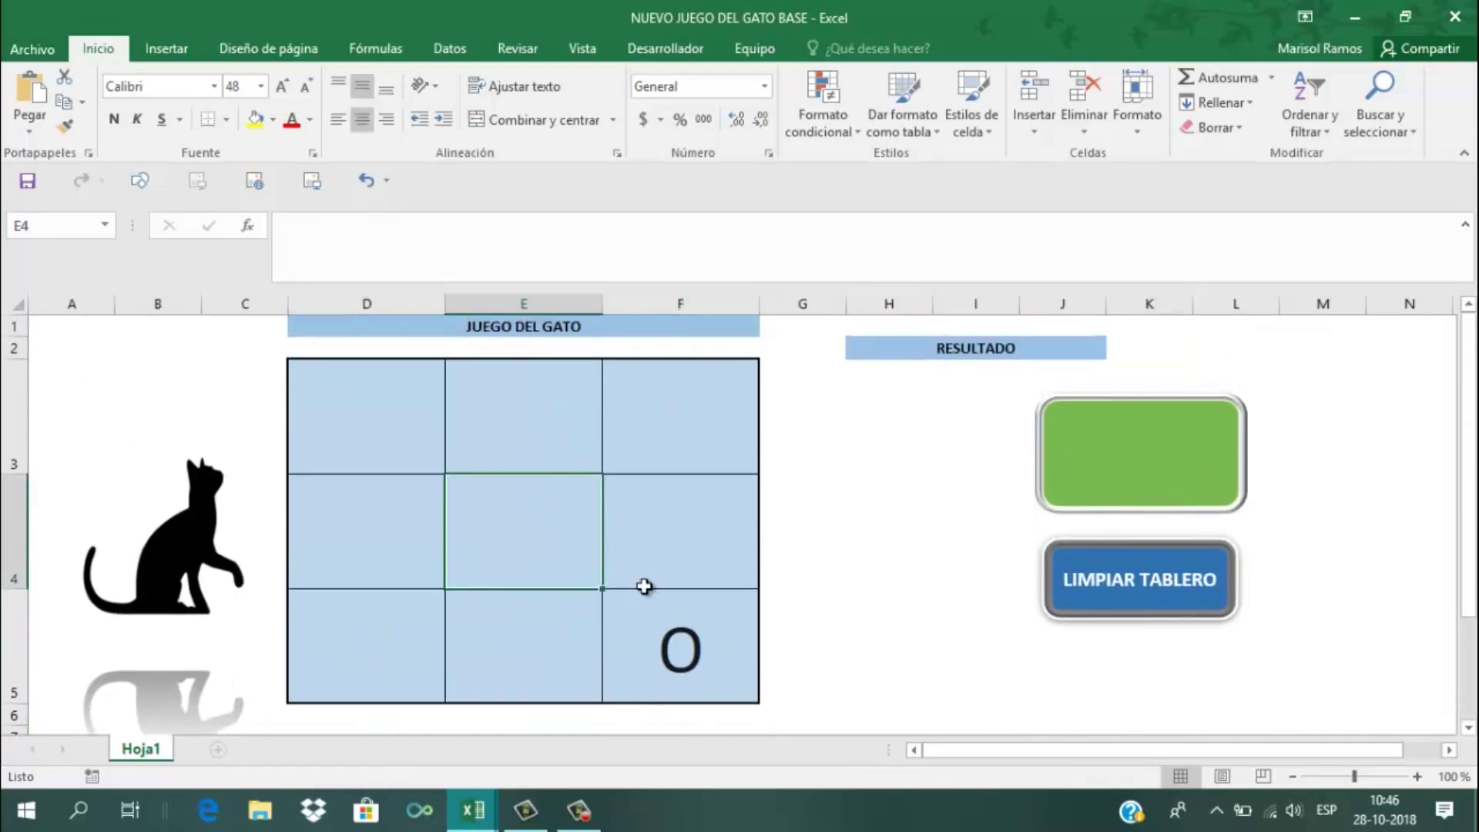
{"action": "left_click", "coordinate": [665, 616]}
{"action": "key", "text": "Delete"}
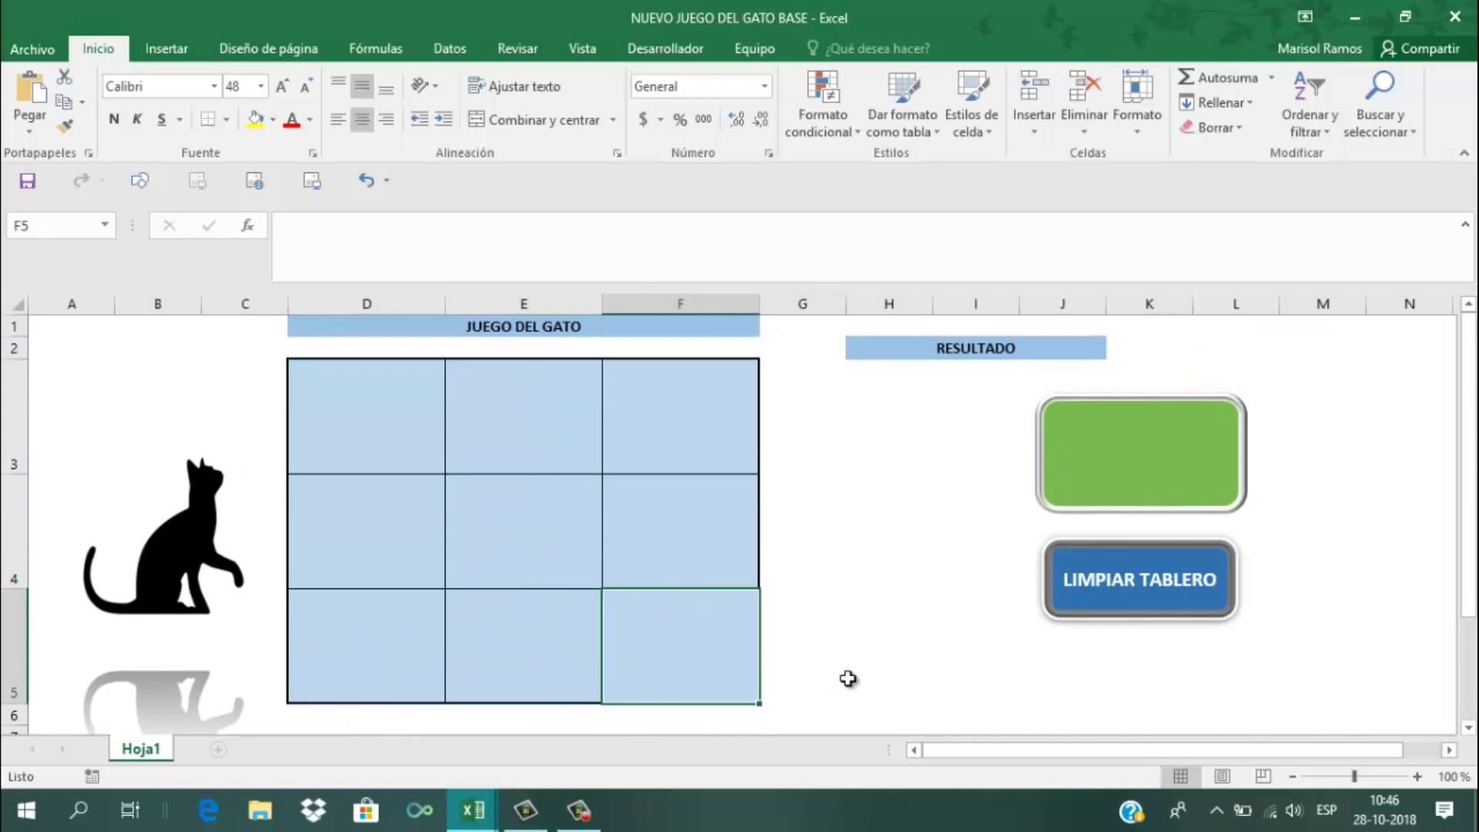
{"action": "left_click", "coordinate": [848, 678]}
{"action": "scroll", "coordinate": [848, 682], "scroll_direction": "down", "scroll_amount": 3}
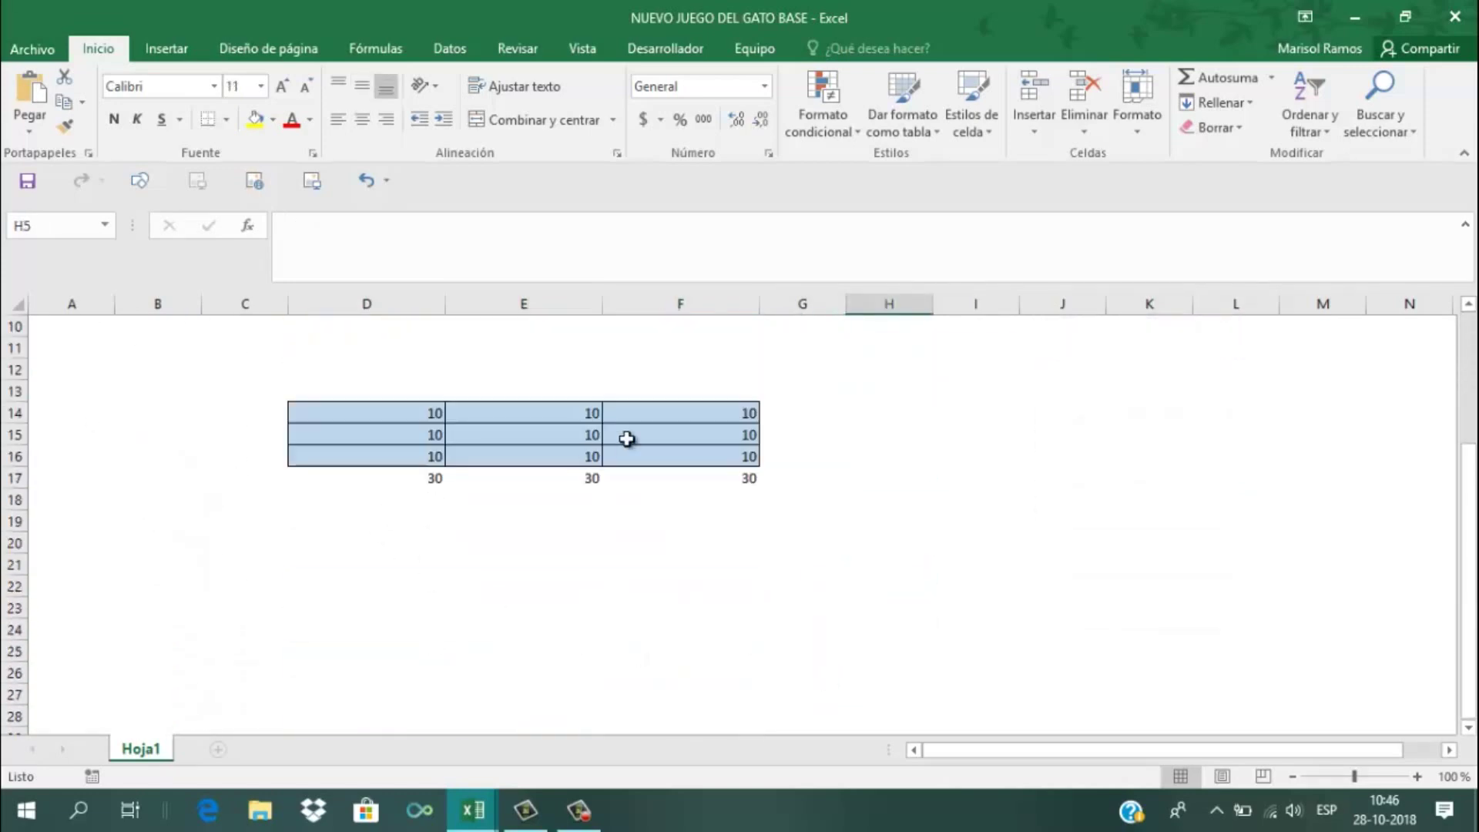
Enter =SUMA(D14:F14) in G14 and fill it down to G16
{"action": "left_click", "coordinate": [776, 412]}
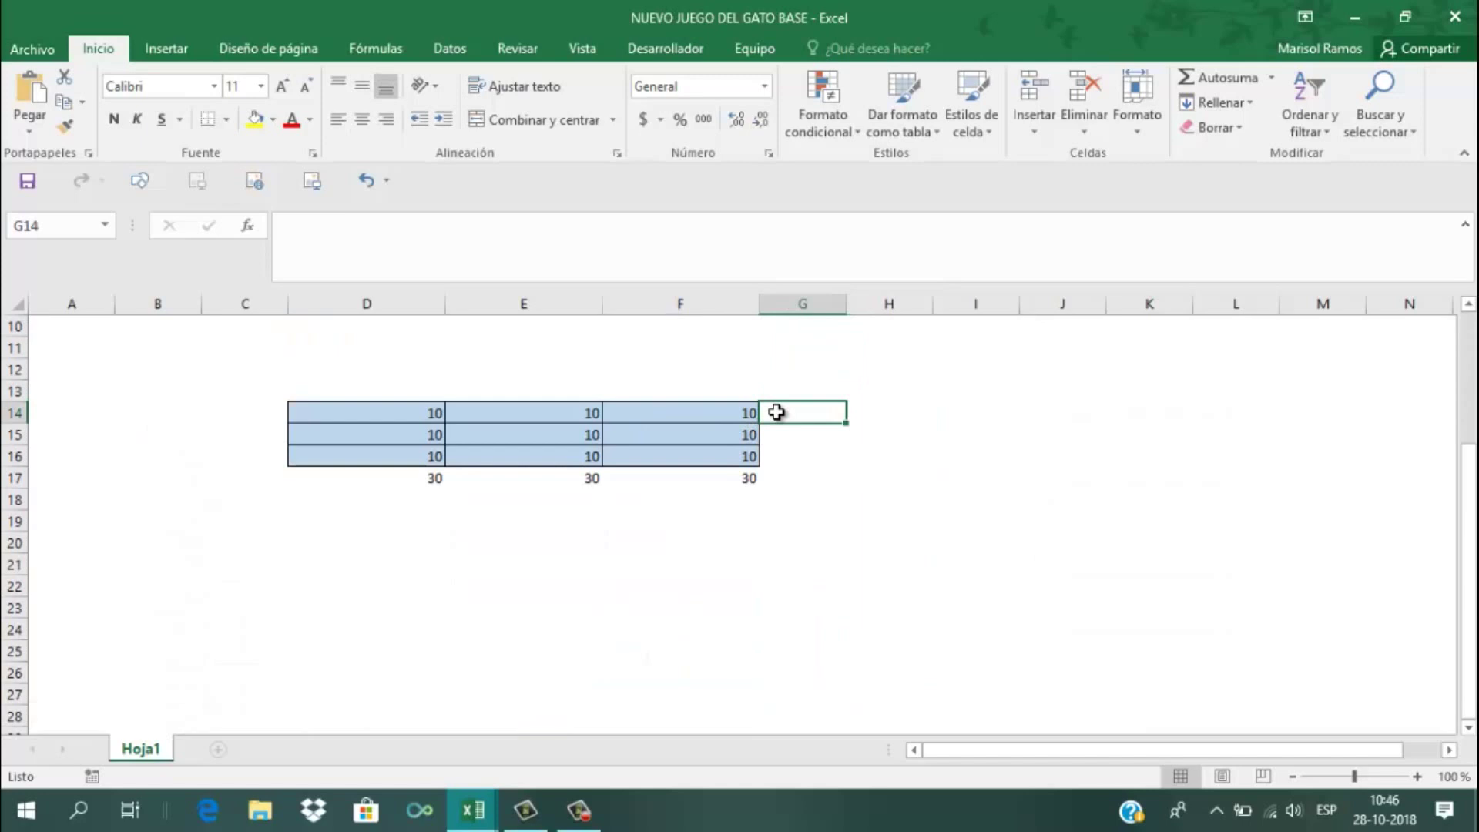
{"action": "type", "text": "="}
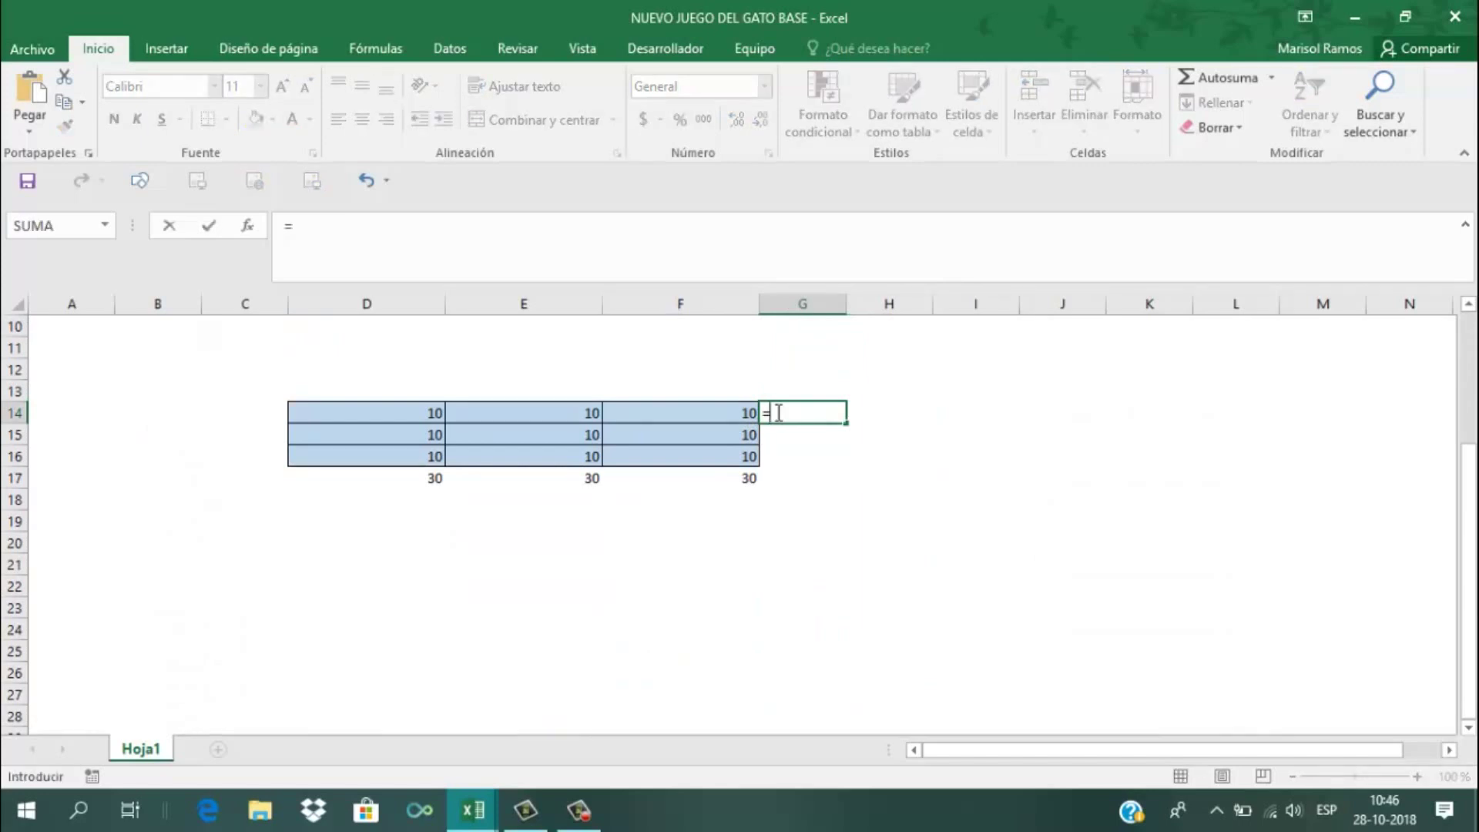
{"action": "type", "text": "SUMA("}
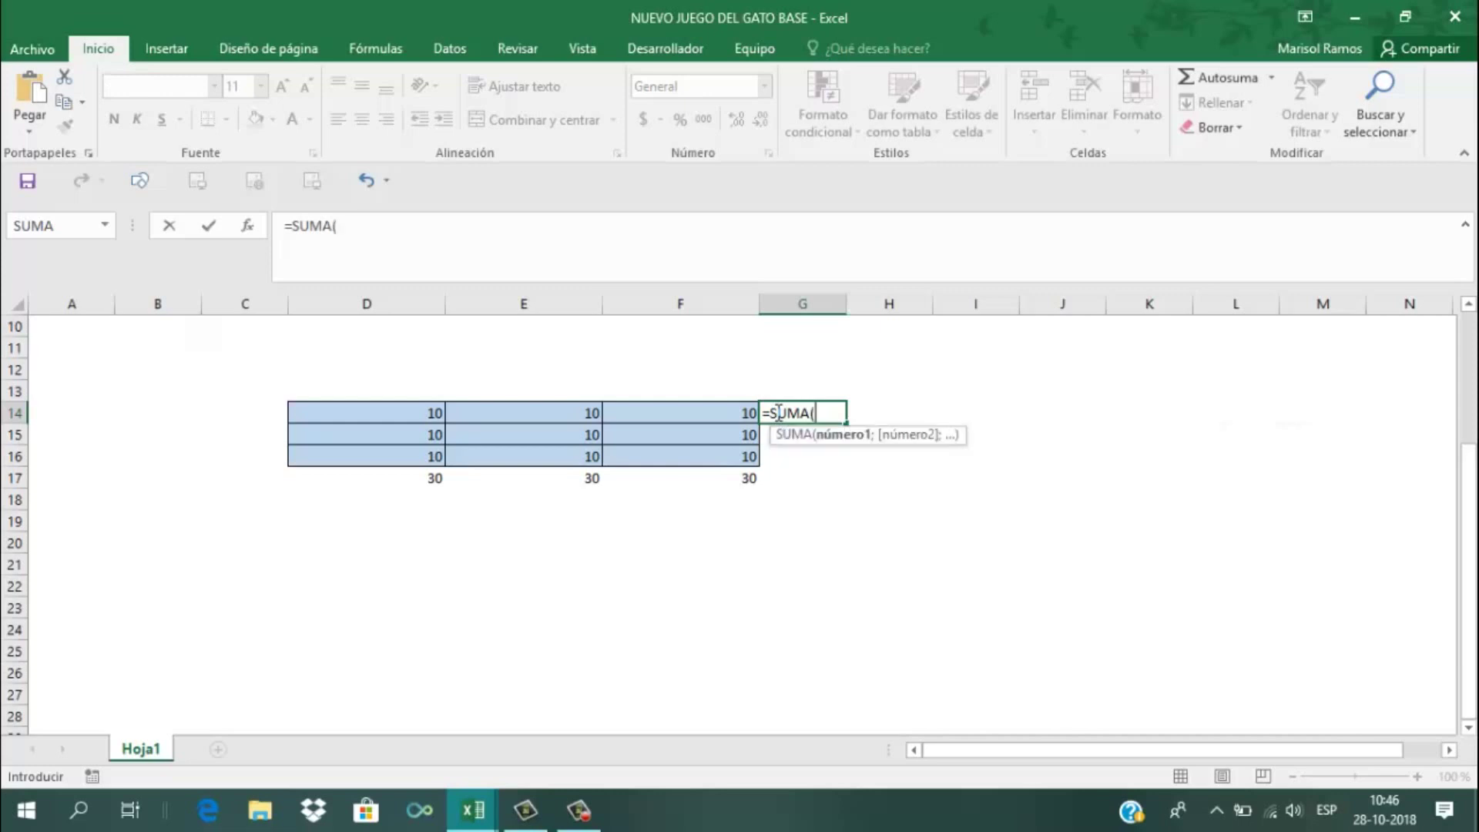
{"action": "left_click_drag", "start_coordinate": [359, 412], "coordinate": [649, 423]}
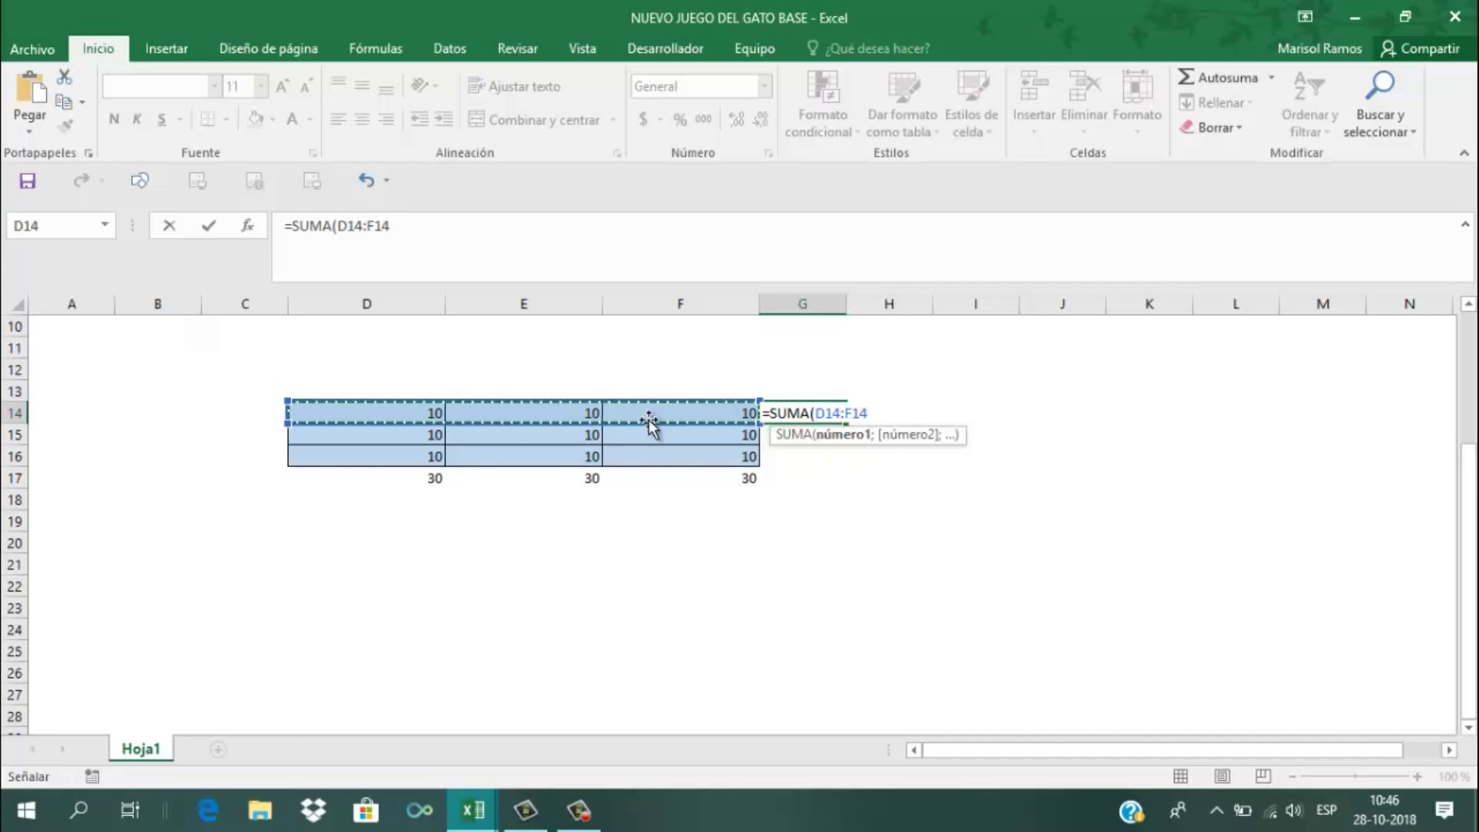
{"action": "key", "text": "Return"}
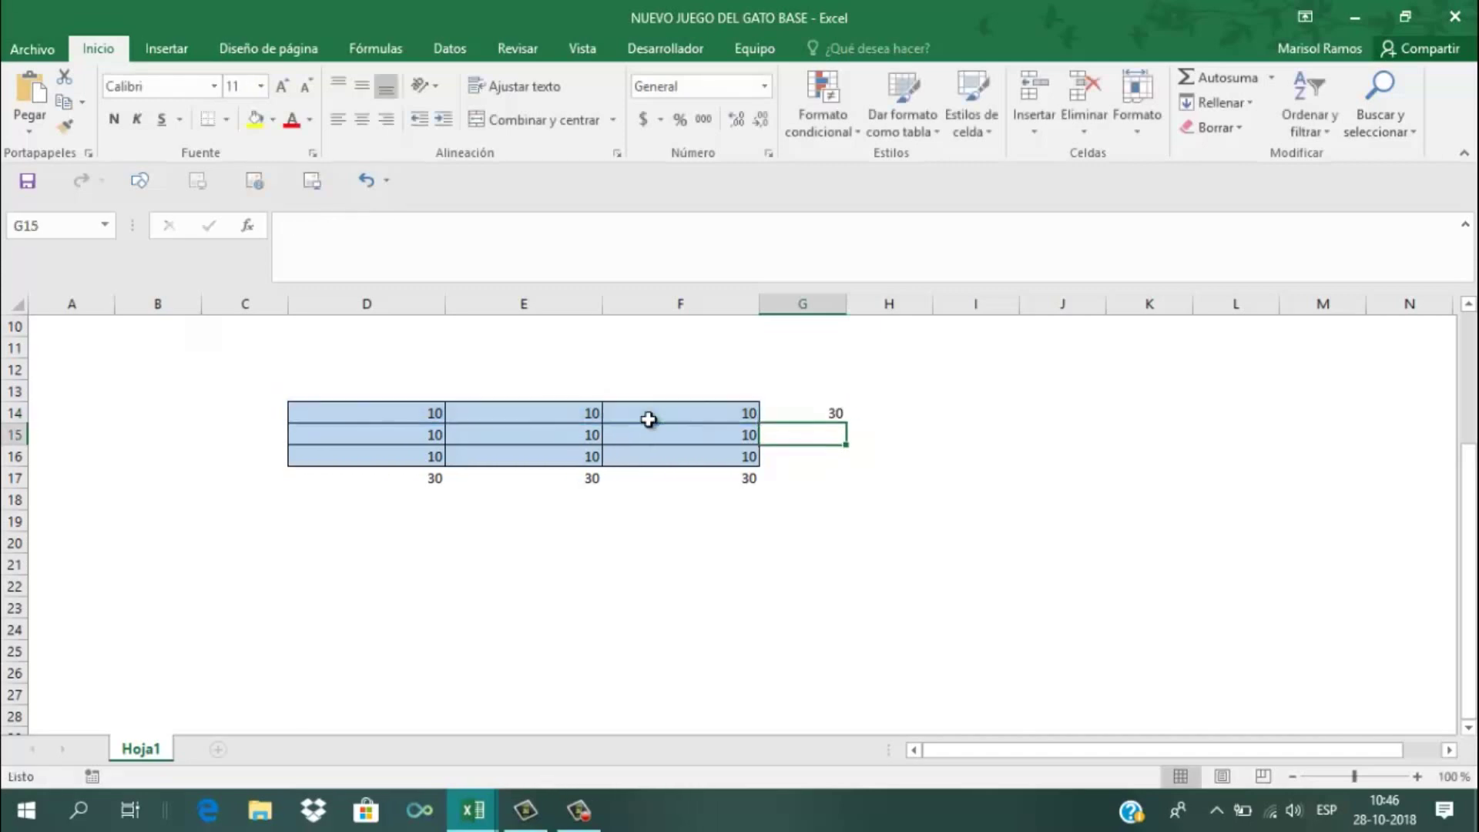
{"action": "left_click", "coordinate": [815, 410]}
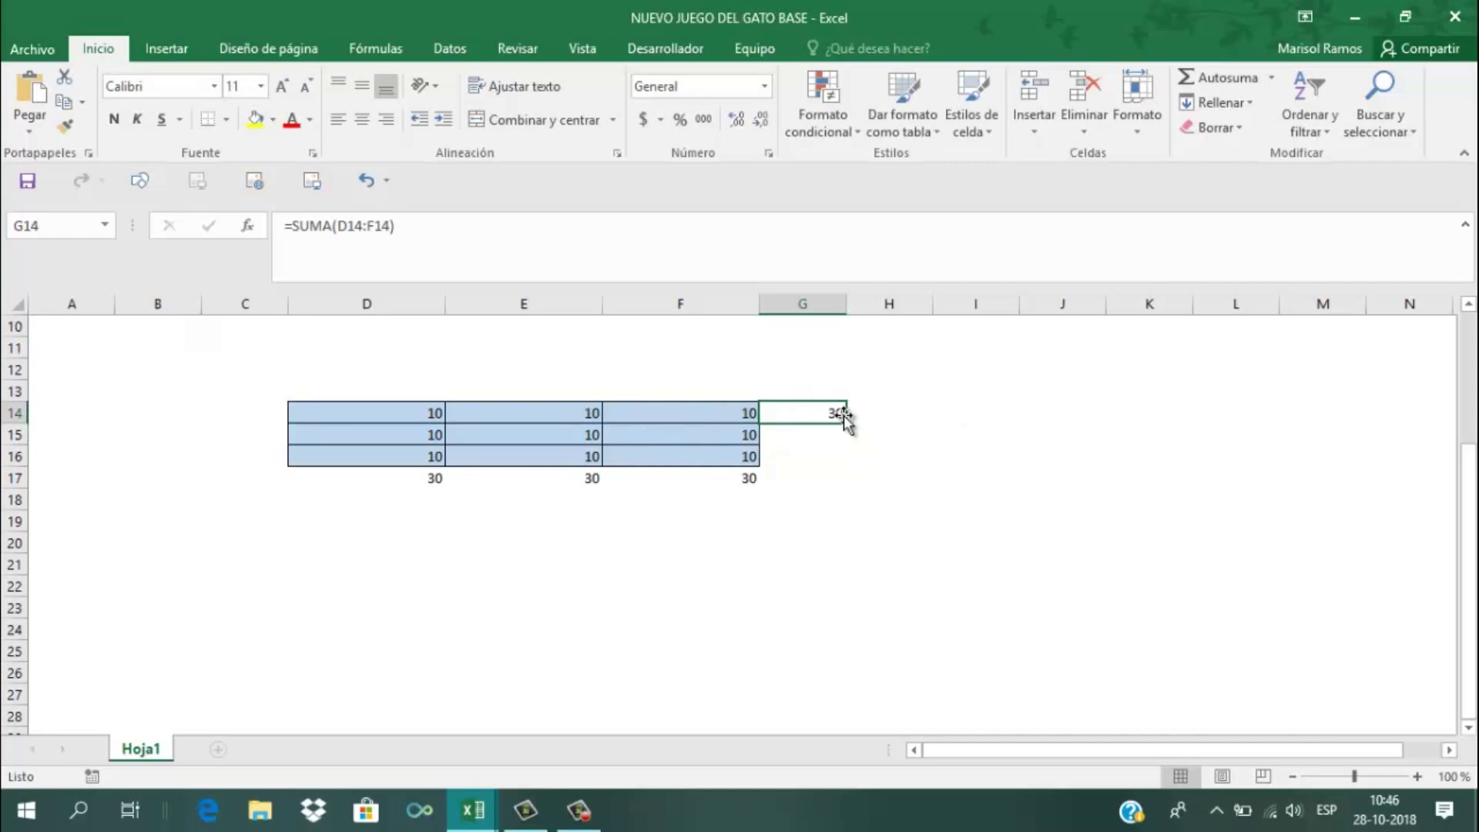
{"action": "left_click_drag", "start_coordinate": [846, 424], "coordinate": [850, 472]}
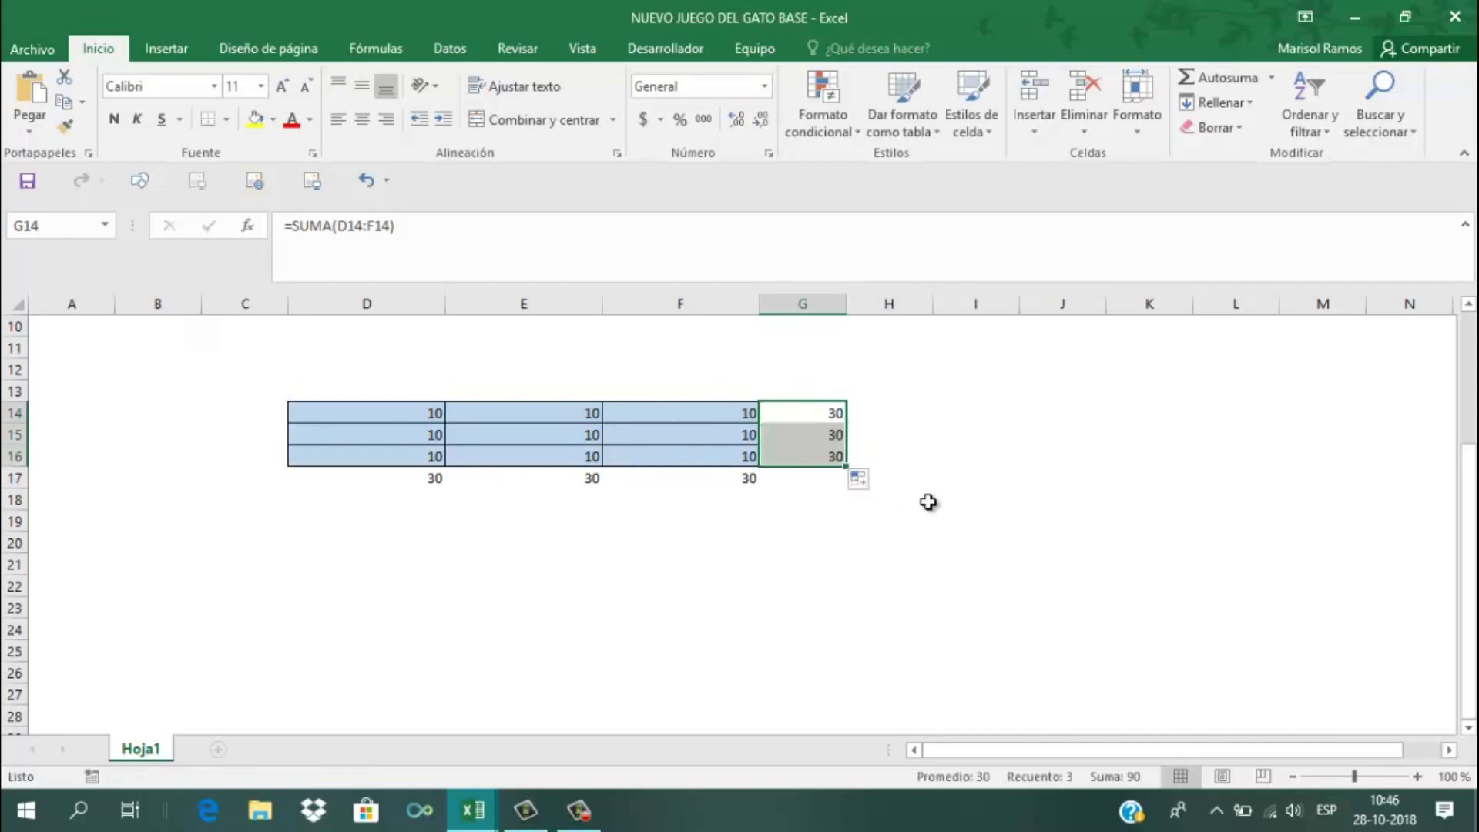
{"action": "left_click", "coordinate": [780, 392]}
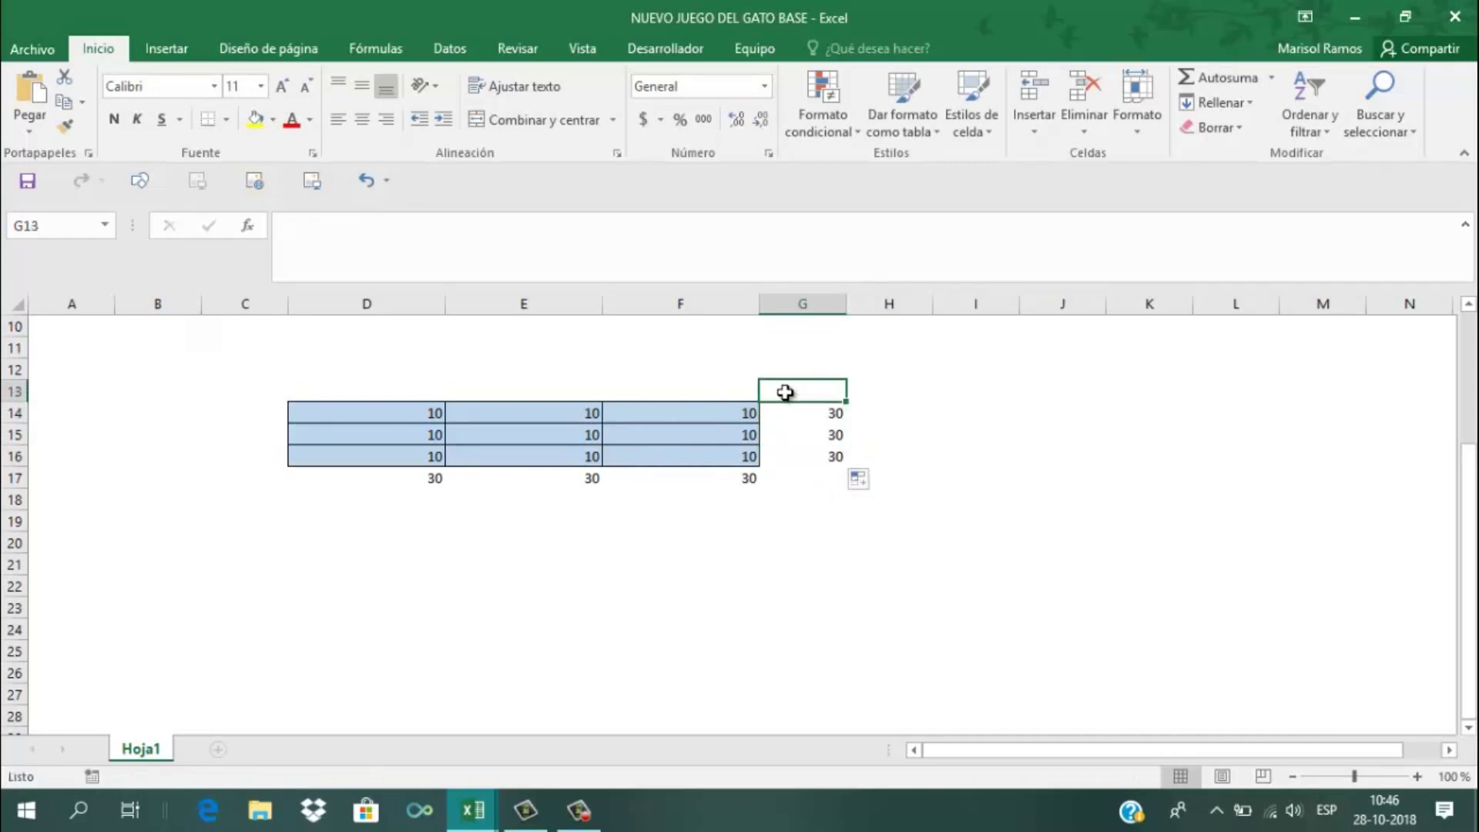
Enter =SUMA(D16+E15+F14) in G13 to total the anti-diagonal
{"action": "type", "text": "="}
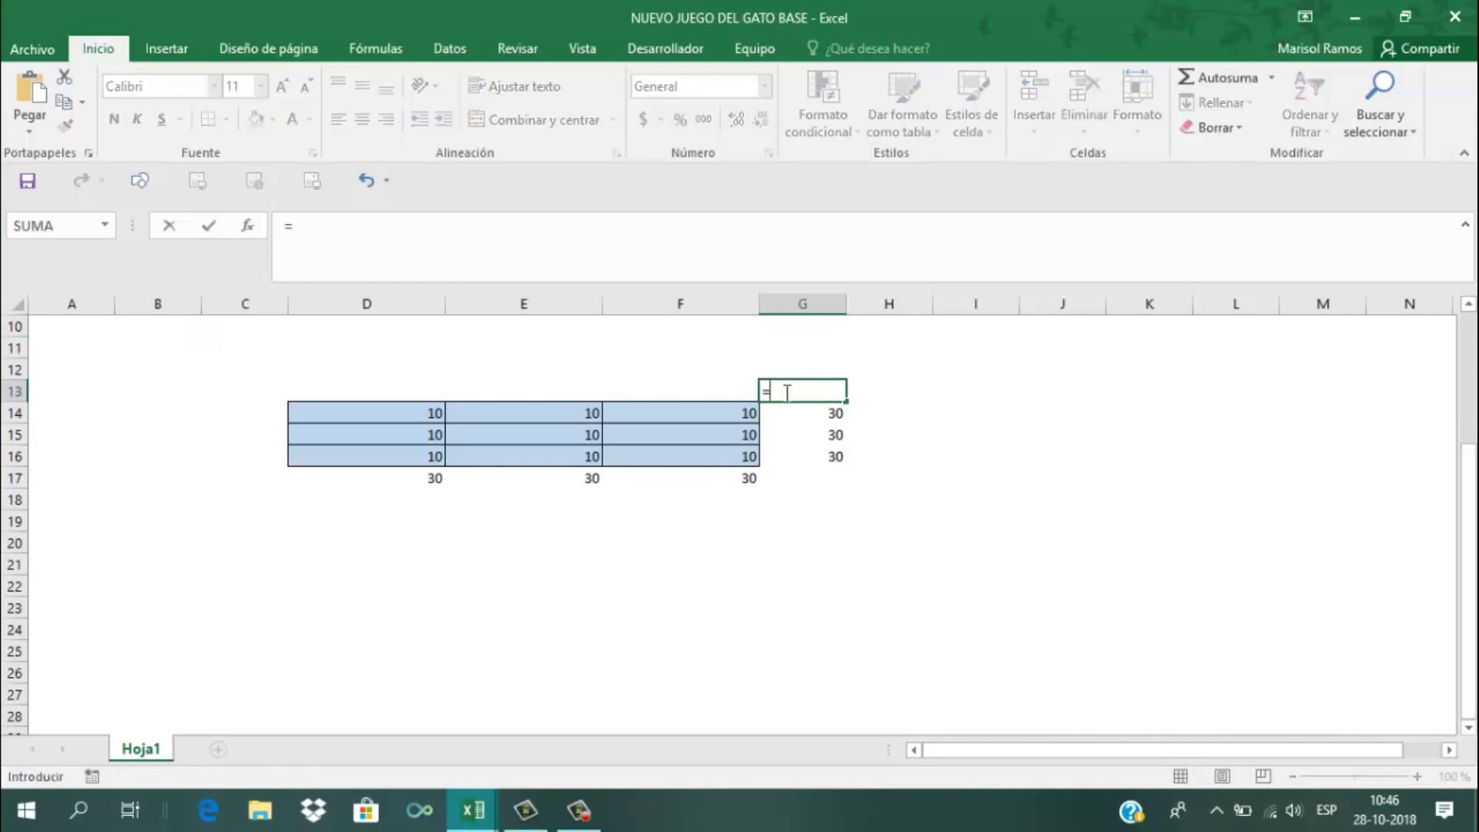
{"action": "type", "text": "SUMA"}
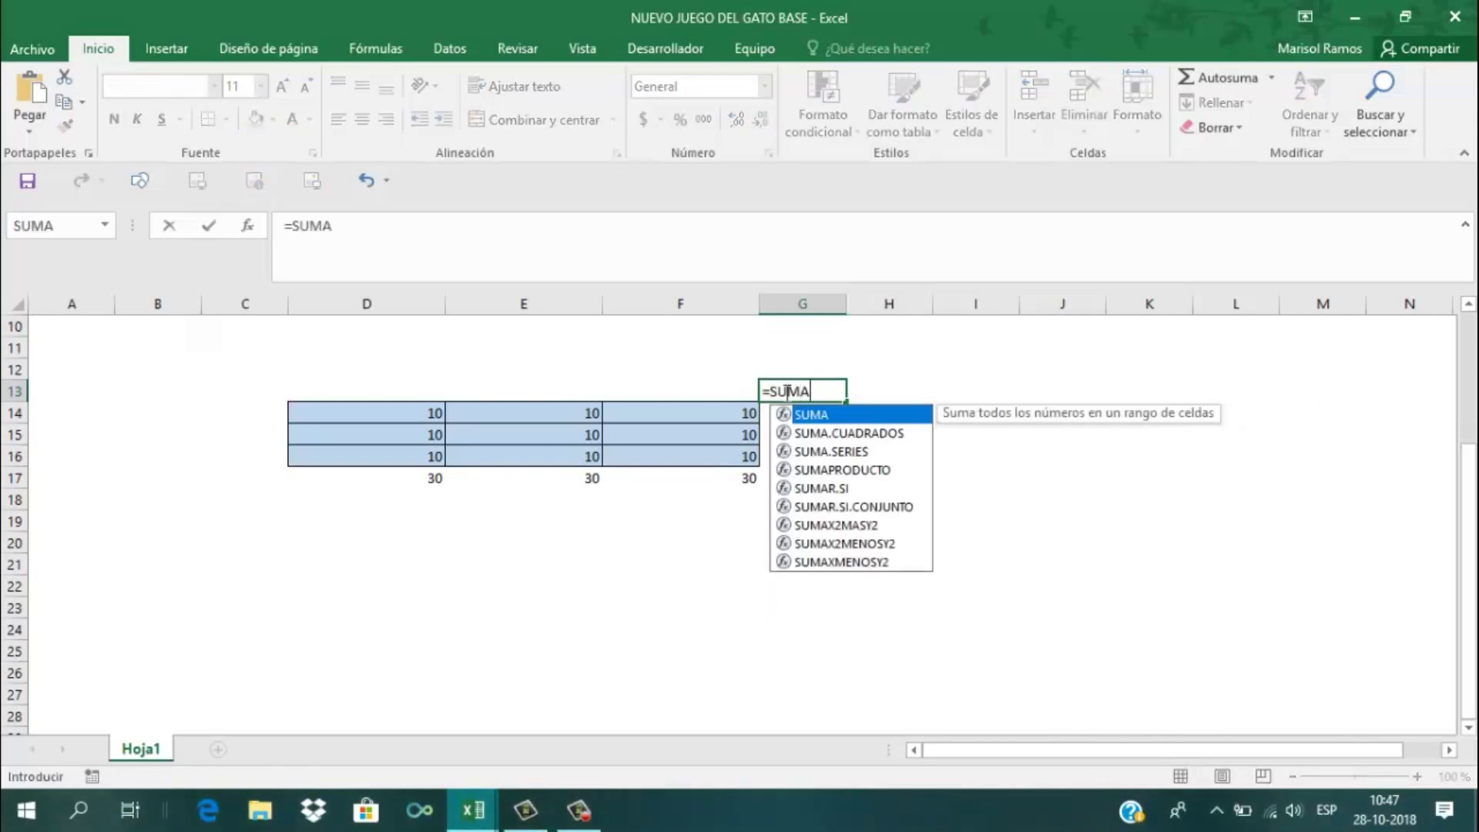
{"action": "type", "text": "("}
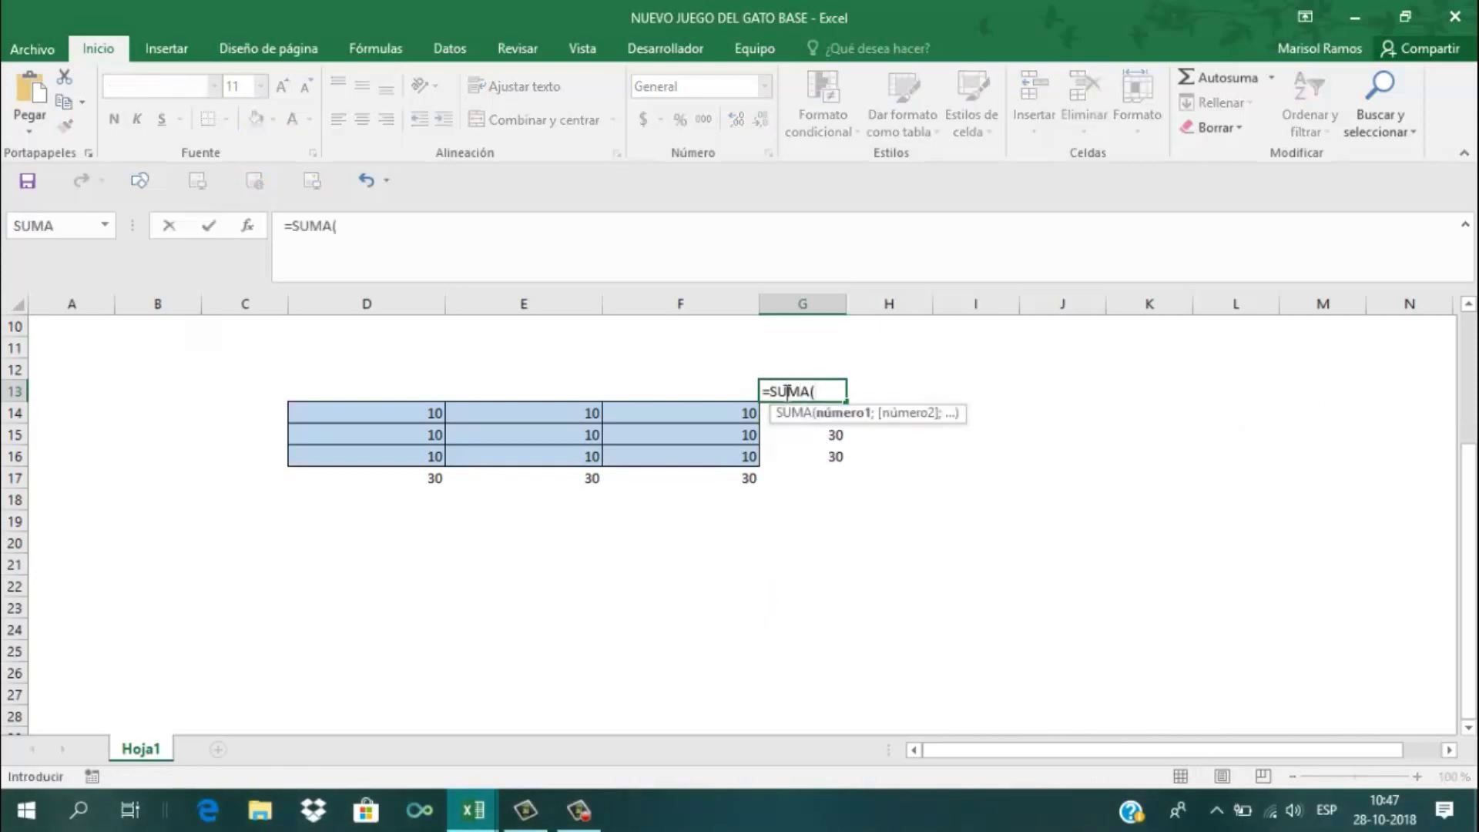
{"action": "left_click", "coordinate": [404, 459]}
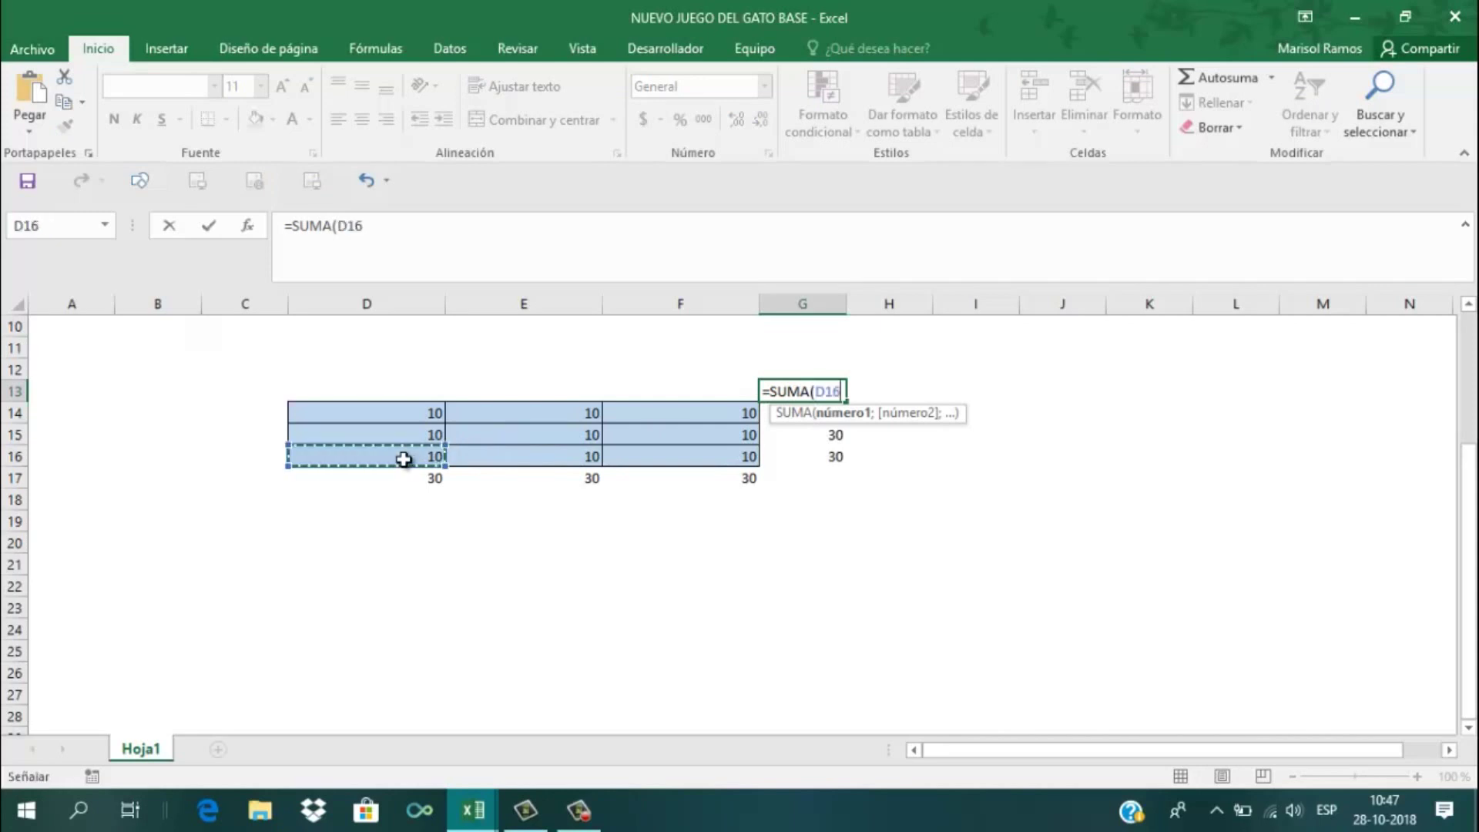
{"action": "type", "text": "+"}
{"action": "left_click", "coordinate": [471, 437]}
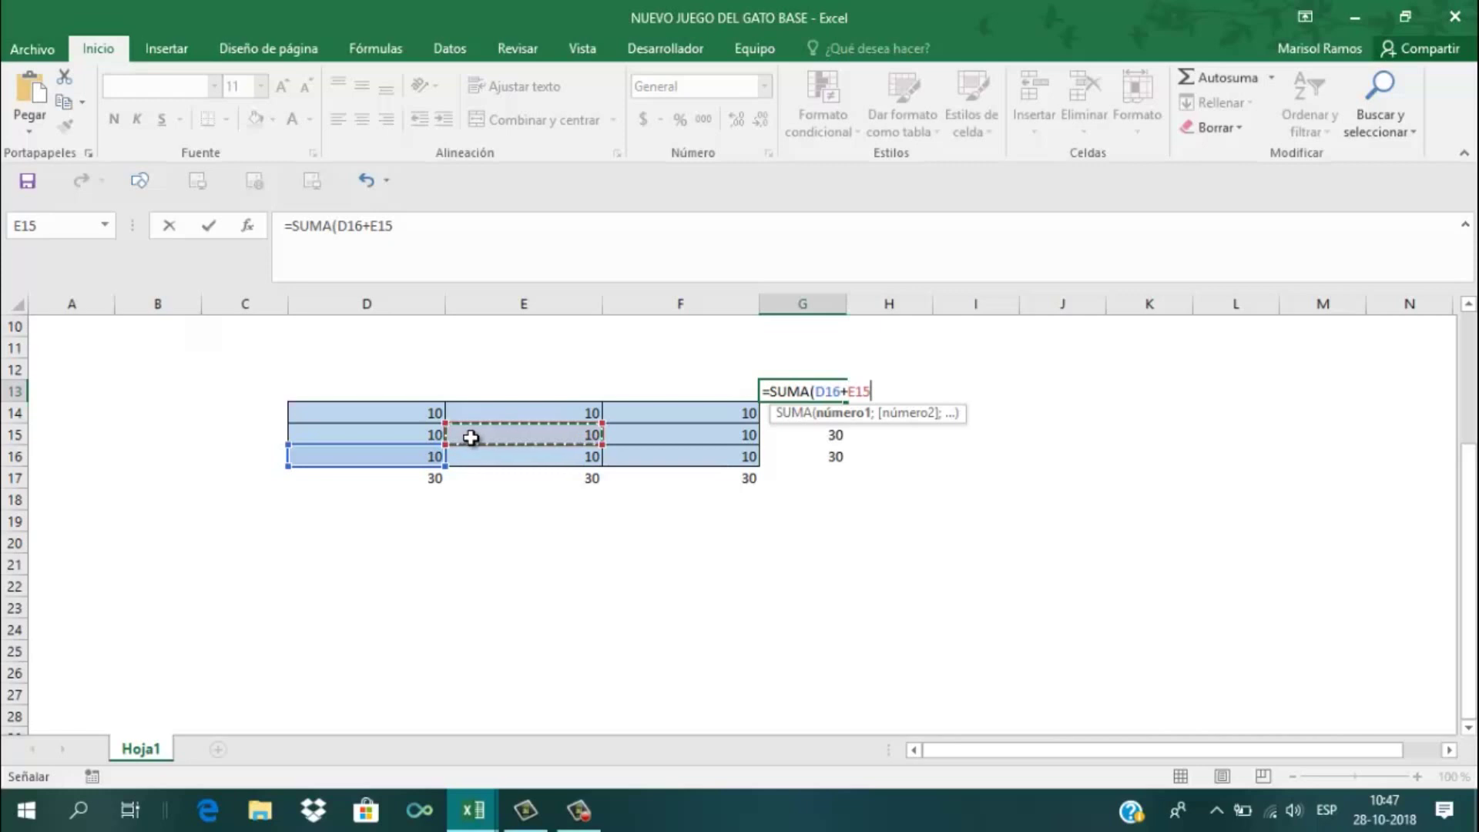
{"action": "type", "text": "+"}
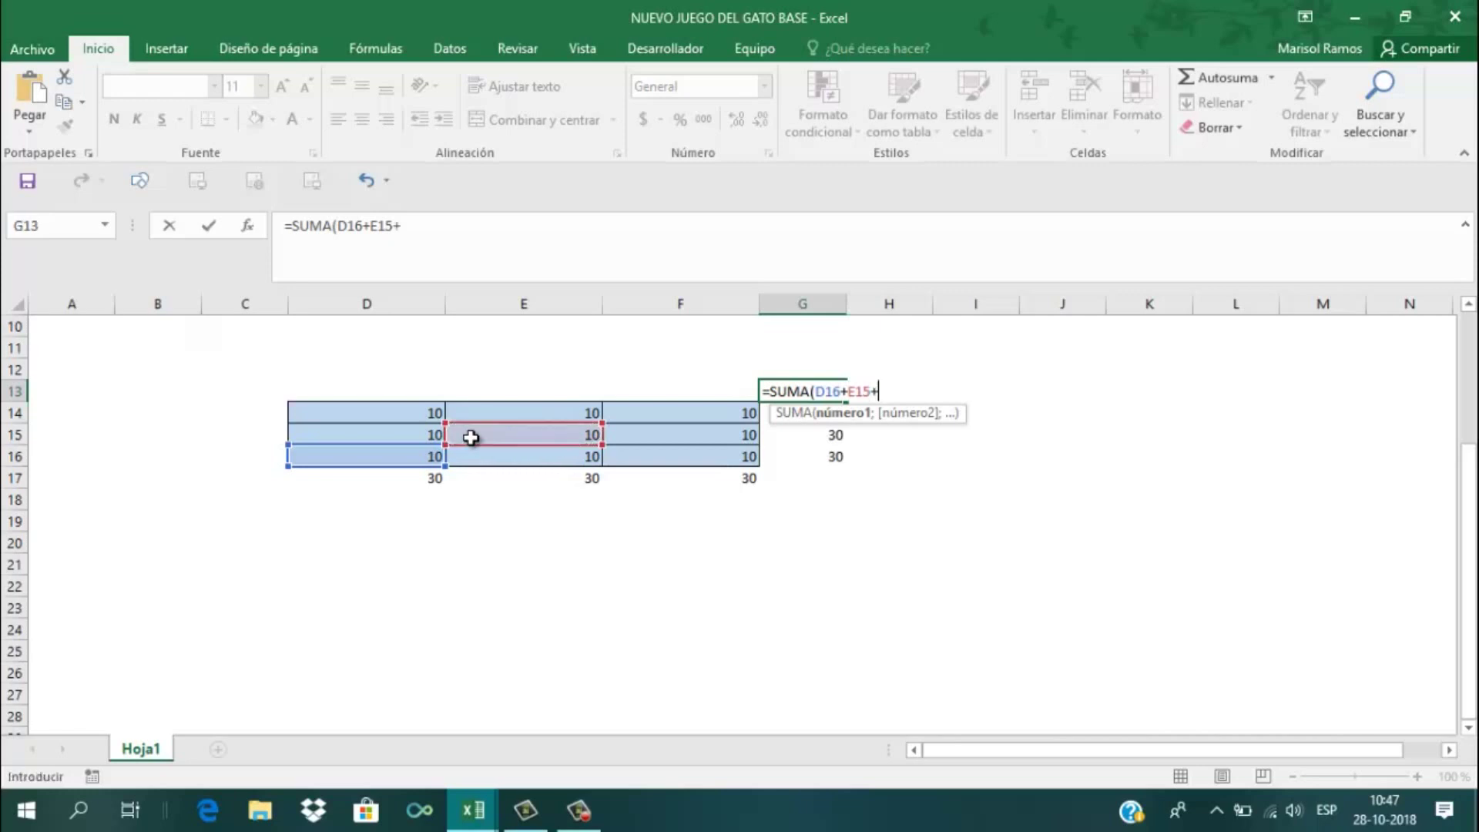
{"action": "left_click", "coordinate": [654, 405]}
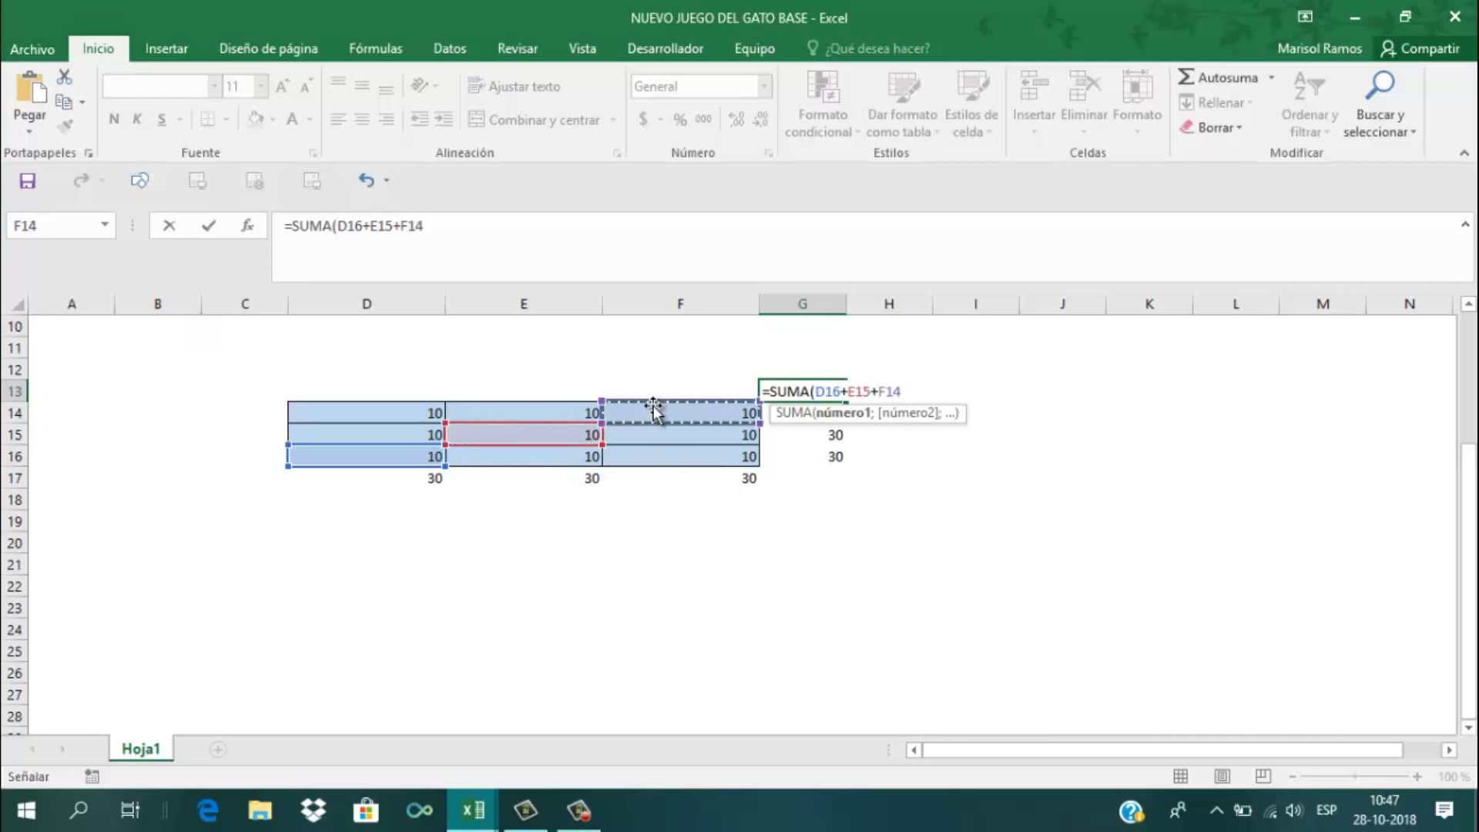
{"action": "left_click", "coordinate": [444, 224]}
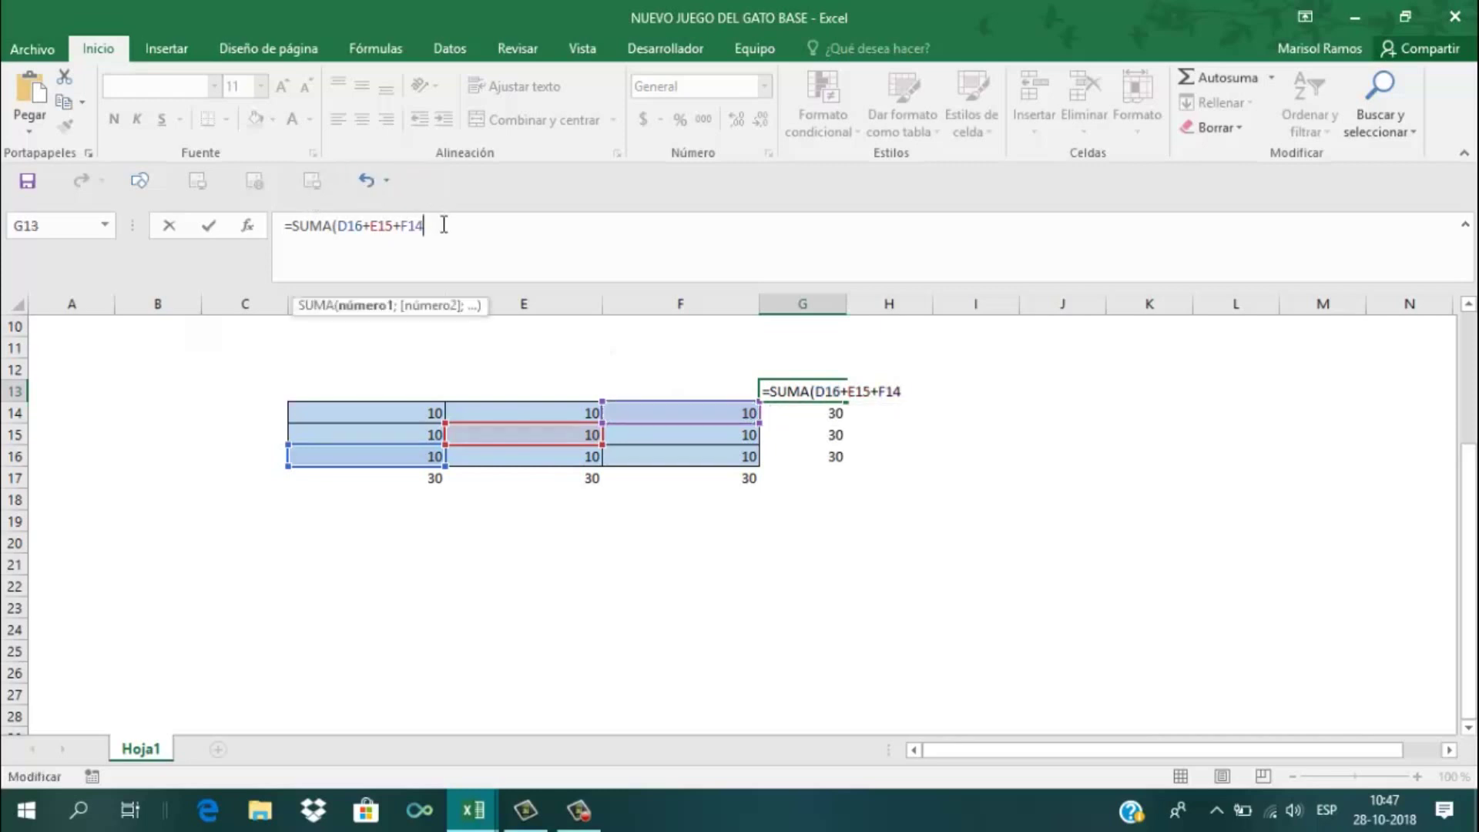
{"action": "type", "text": ")"}
{"action": "key", "text": "Return"}
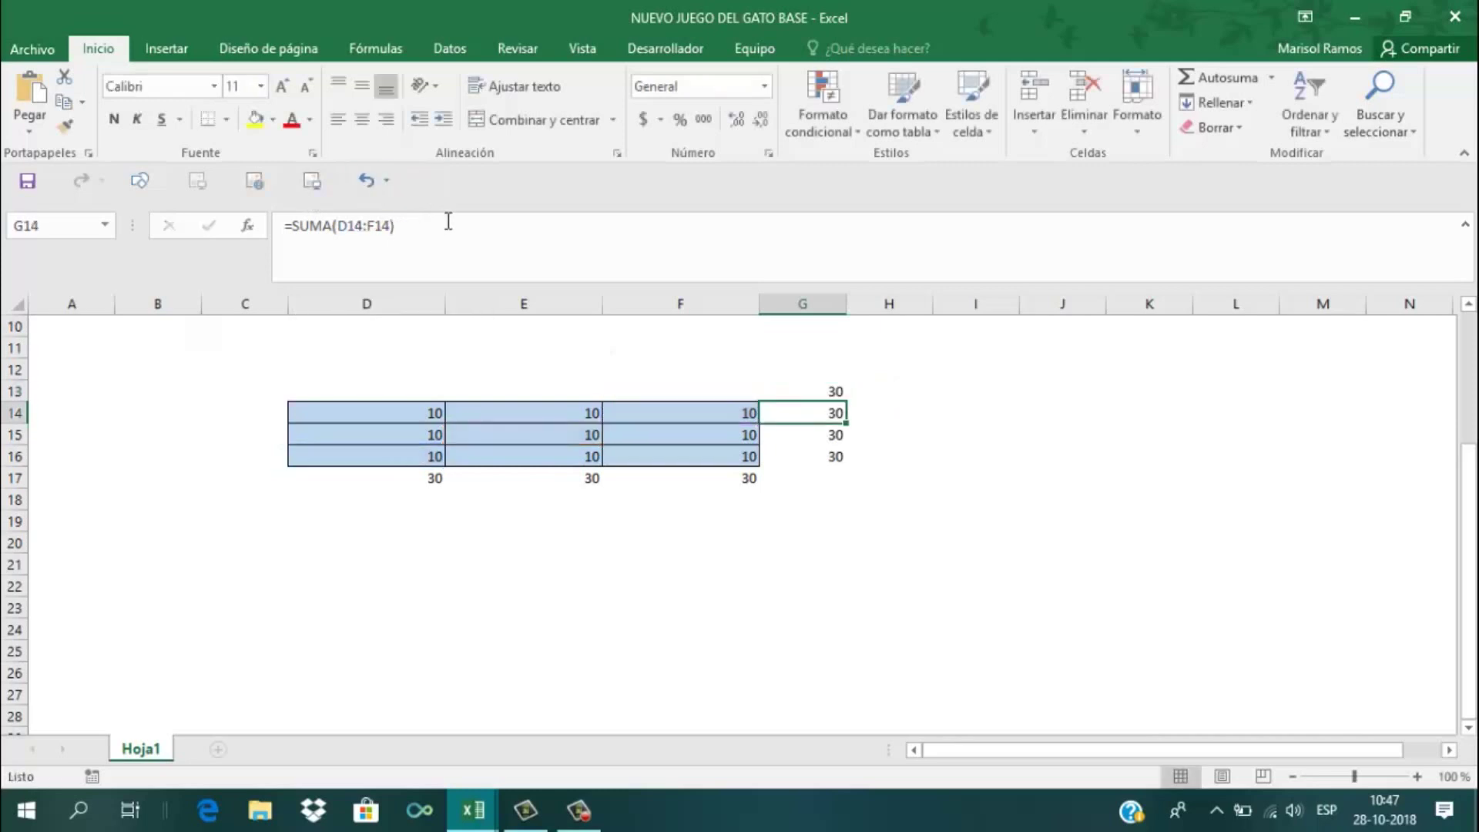
{"action": "left_click", "coordinate": [811, 481]}
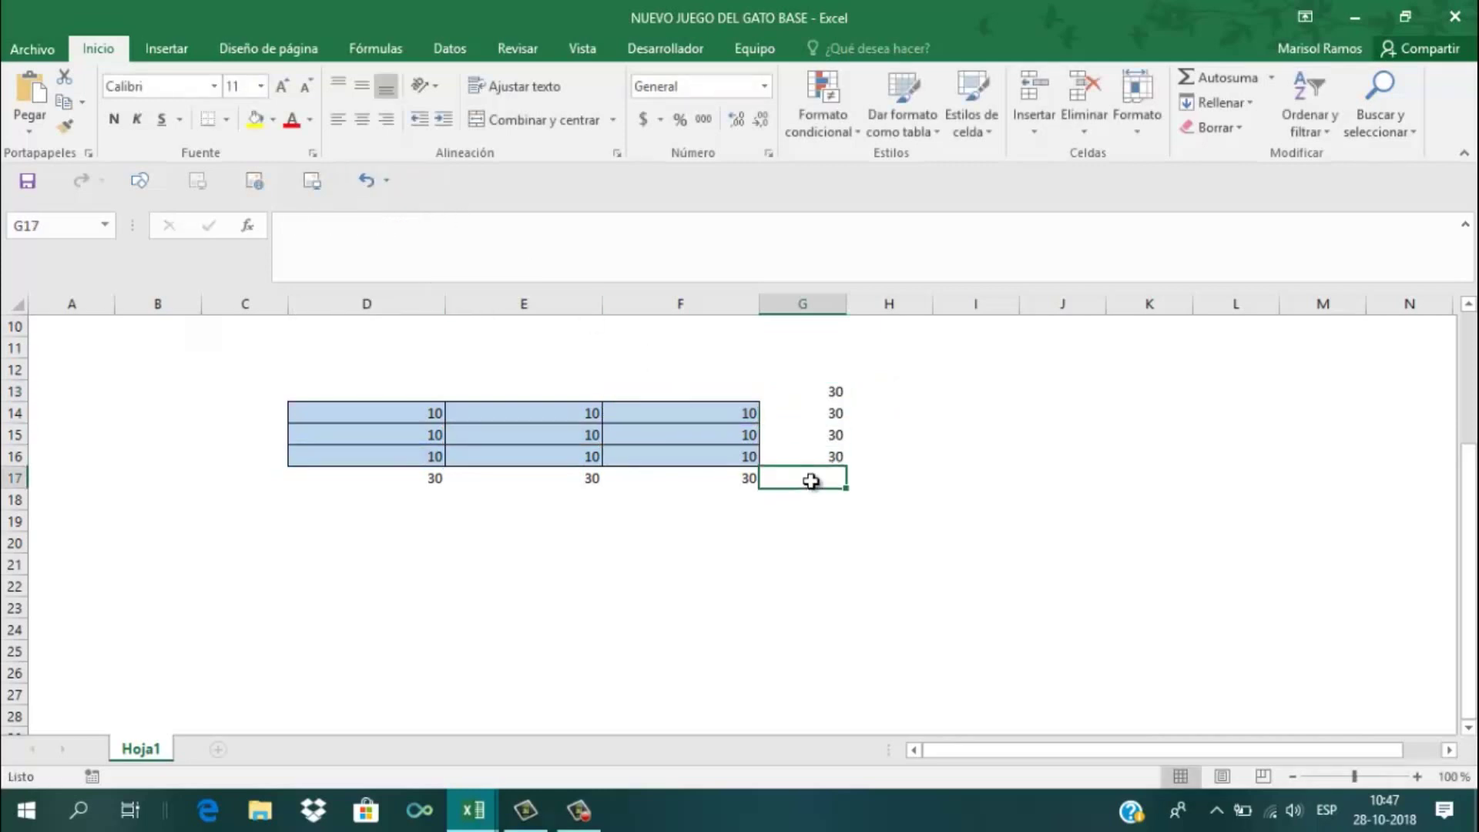
Enter =SUMA(D14+E15+F16) in G17 to total the main diagonal
{"action": "type", "text": "="}
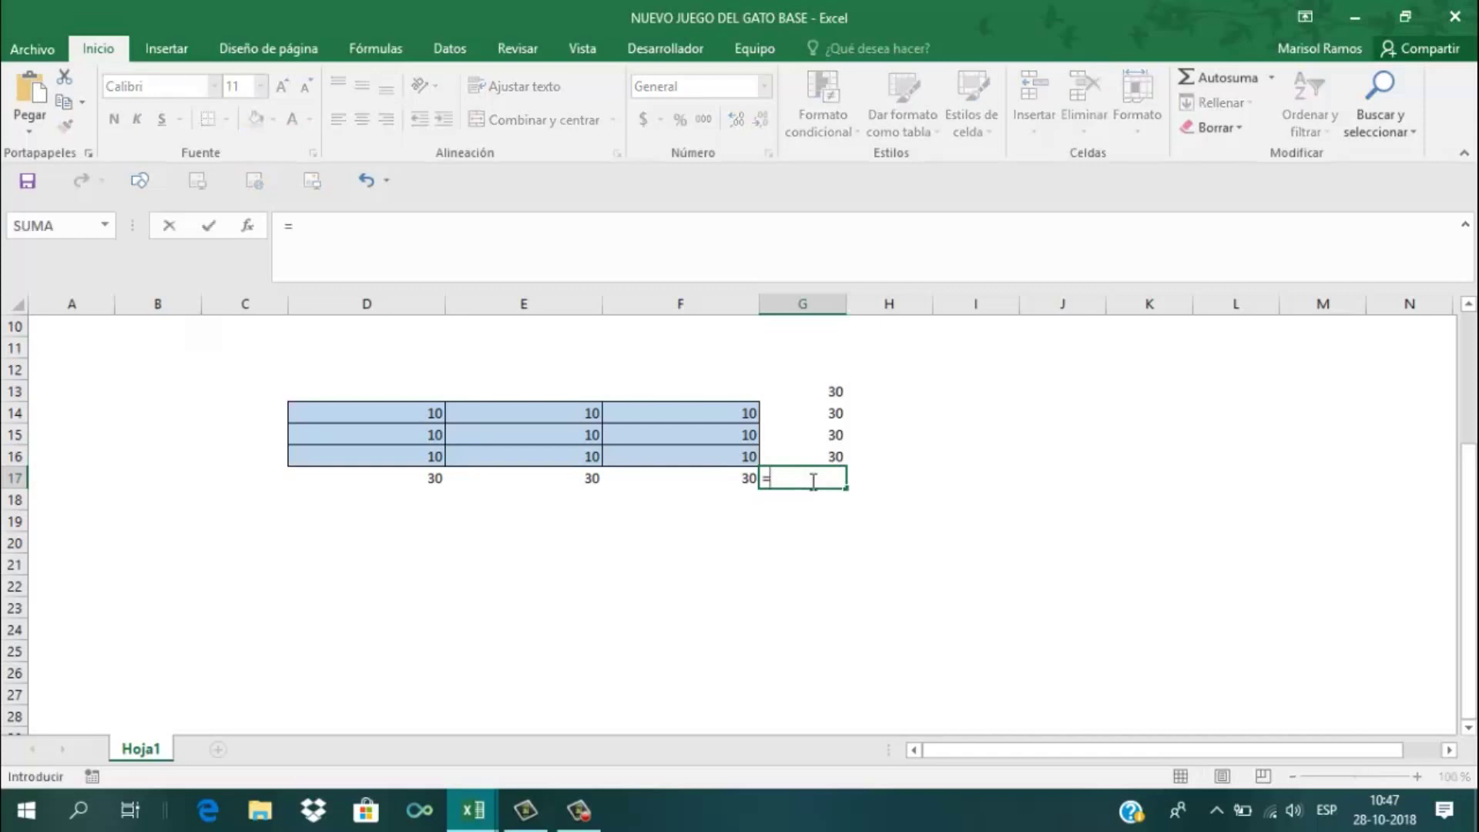
{"action": "type", "text": "SUMA"}
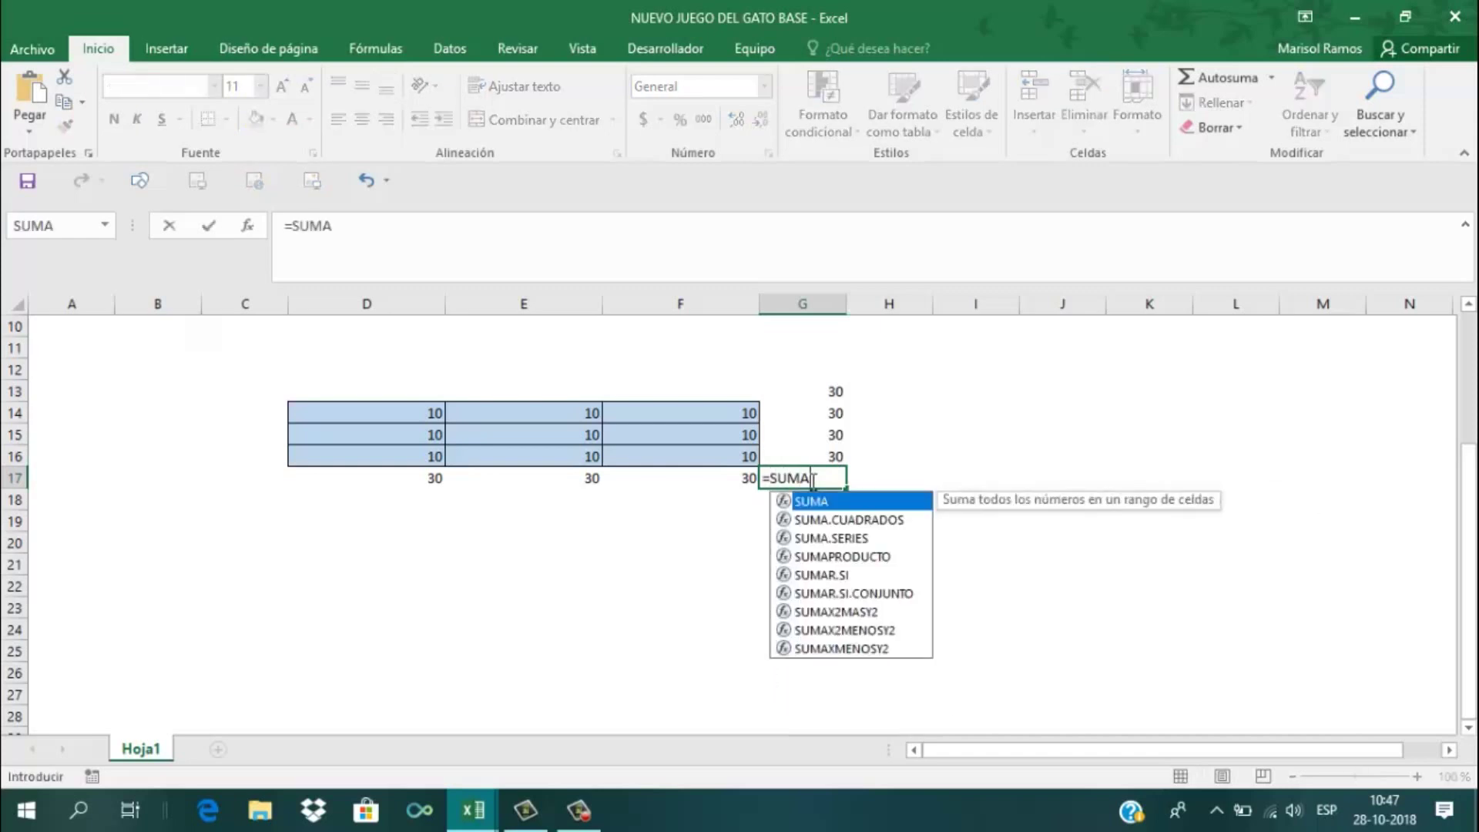
{"action": "type", "text": "("}
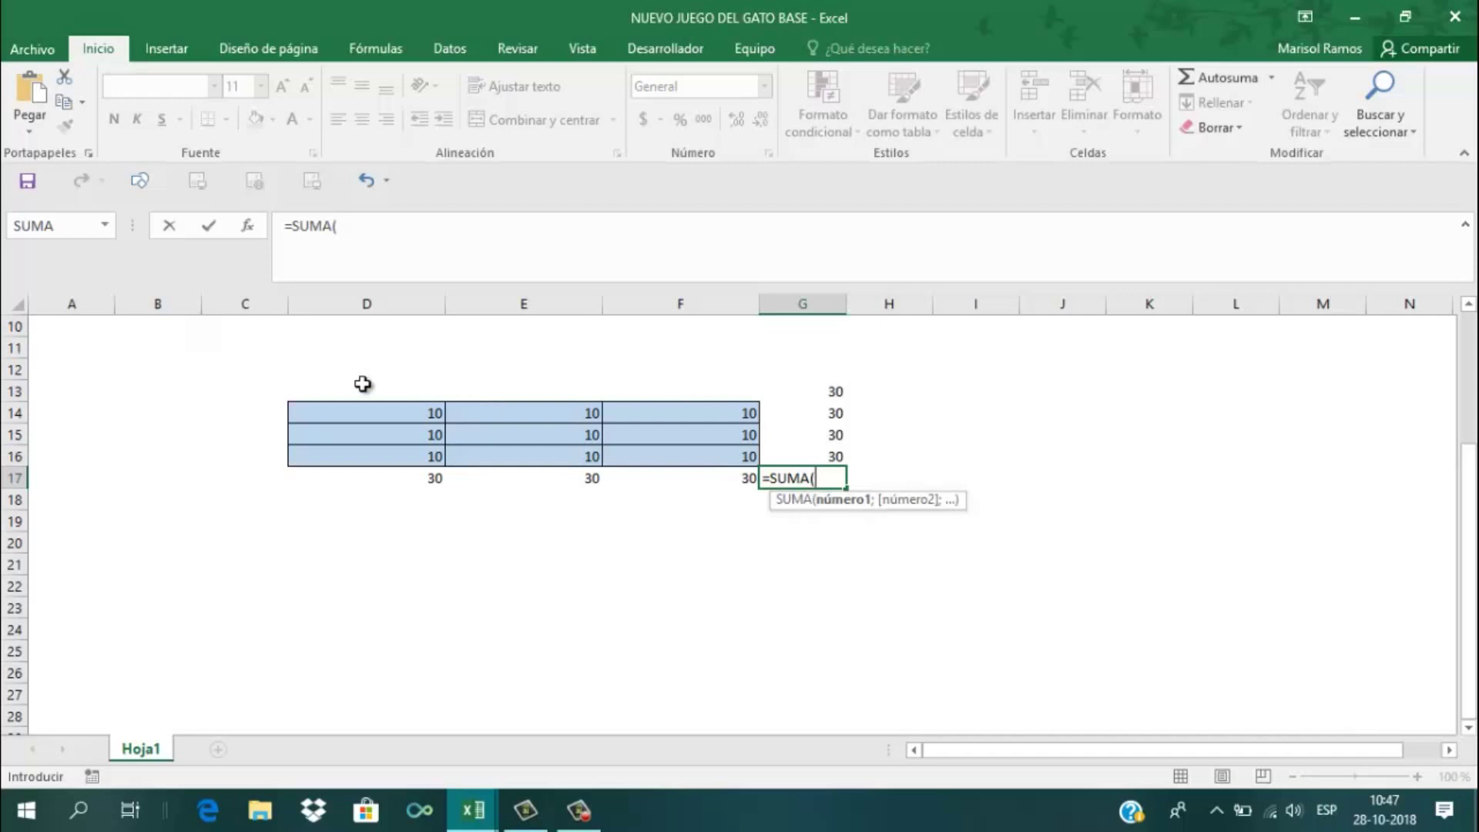
{"action": "left_click", "coordinate": [380, 408]}
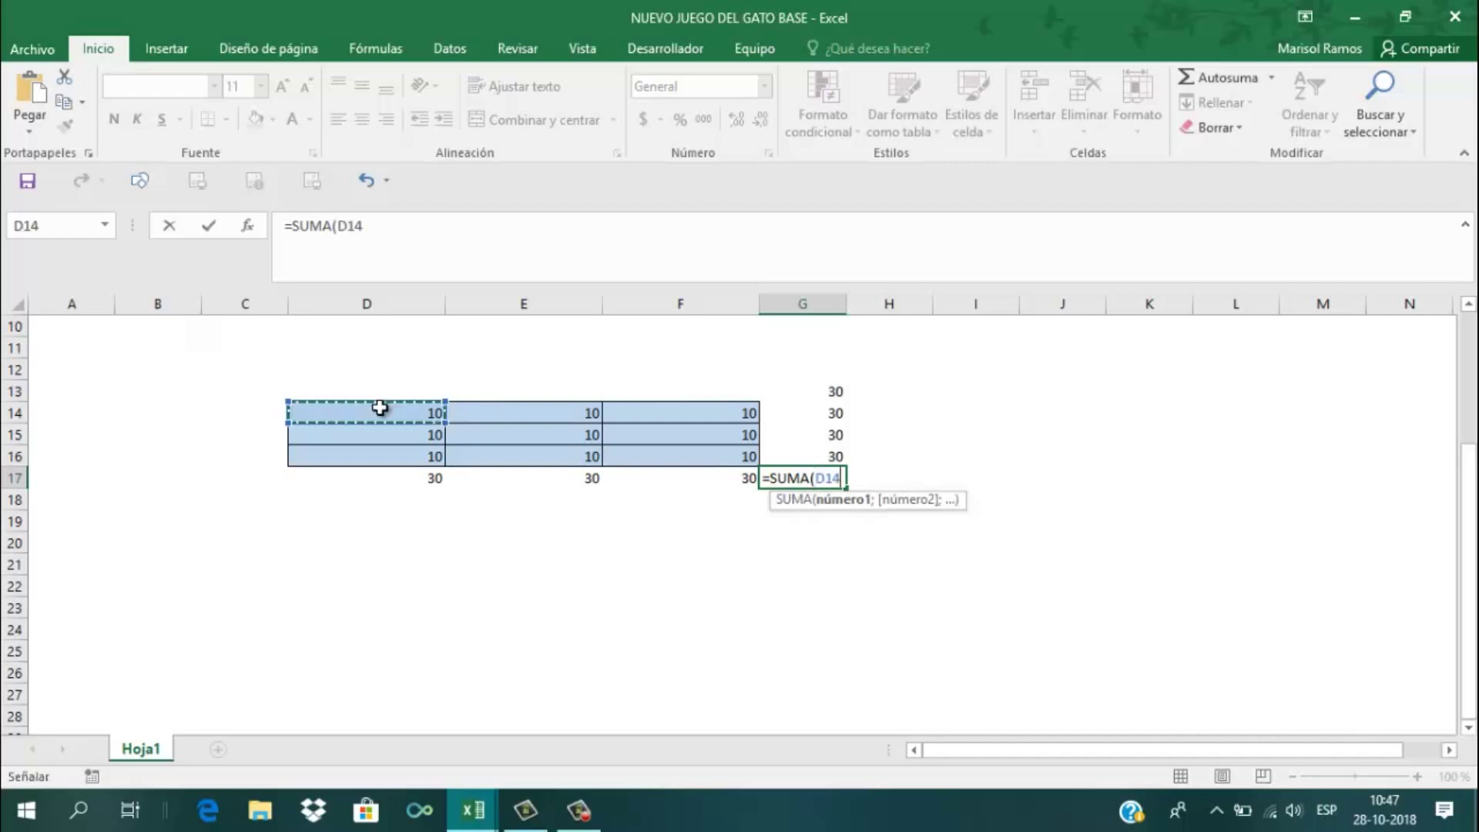
{"action": "type", "text": "+"}
{"action": "left_click", "coordinate": [469, 438]}
{"action": "type", "text": "+"}
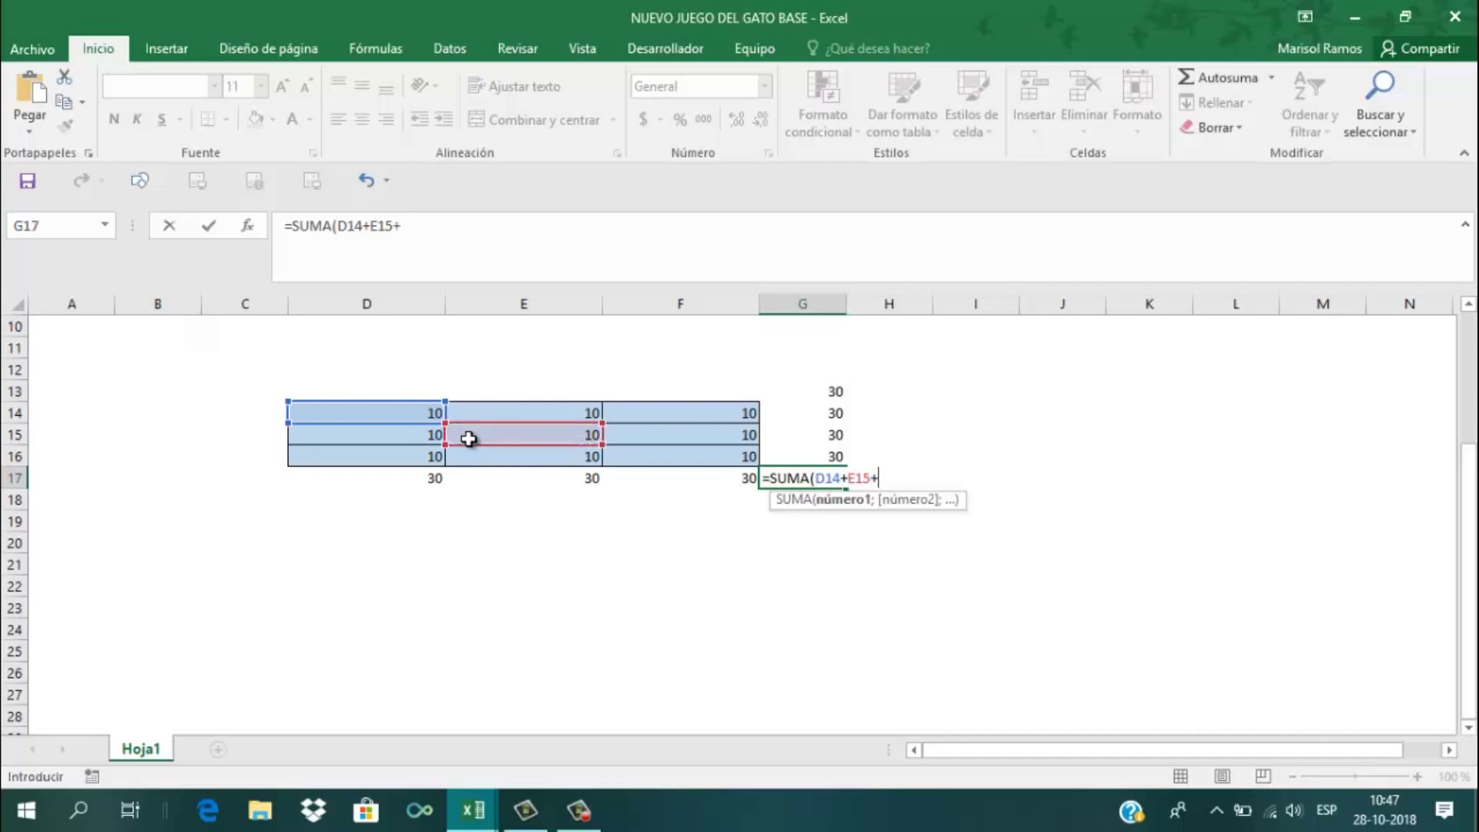
{"action": "left_click", "coordinate": [629, 455]}
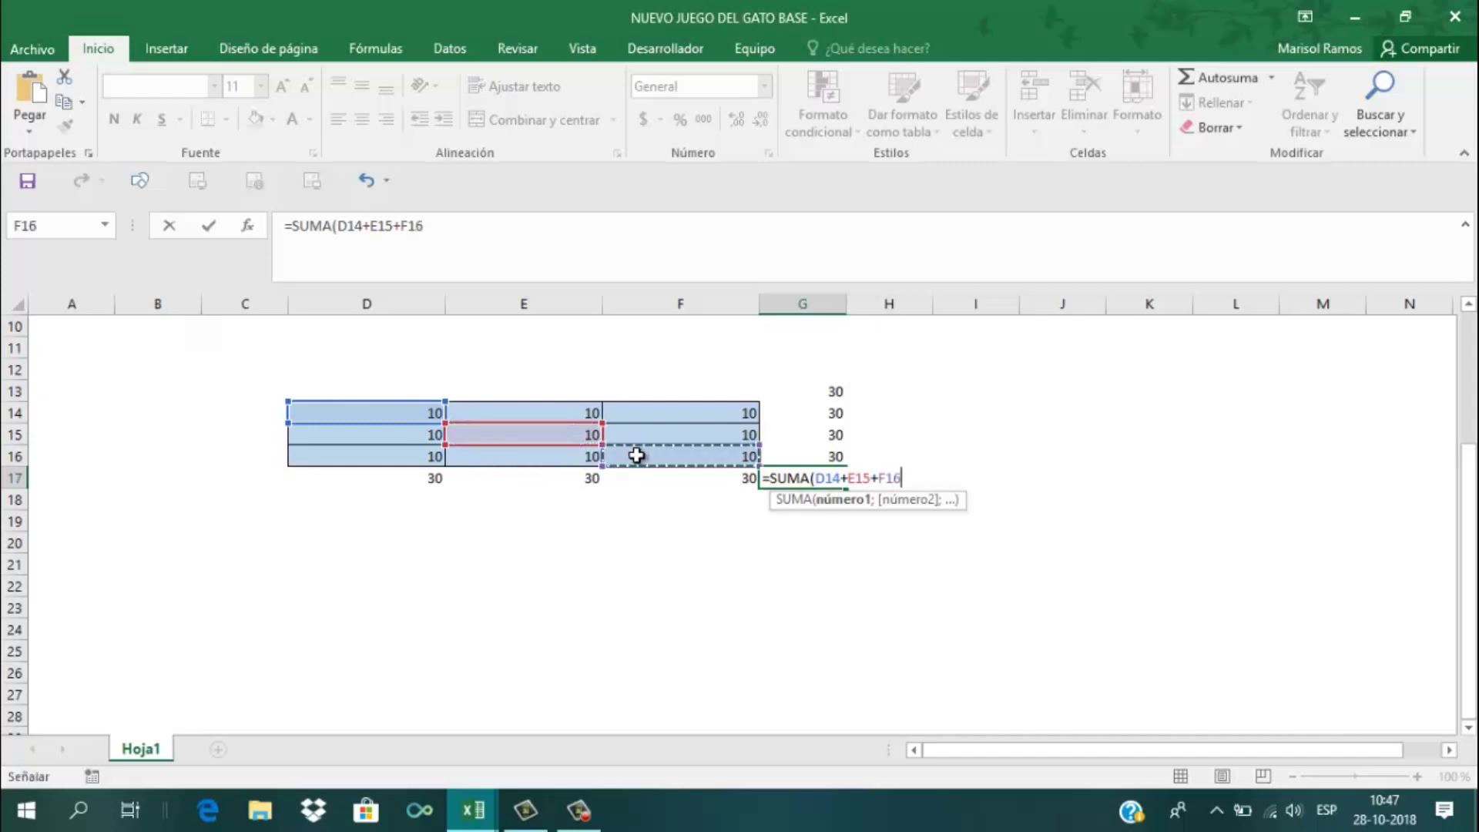
{"action": "left_click", "coordinate": [443, 222]}
{"action": "key", "text": "Return"}
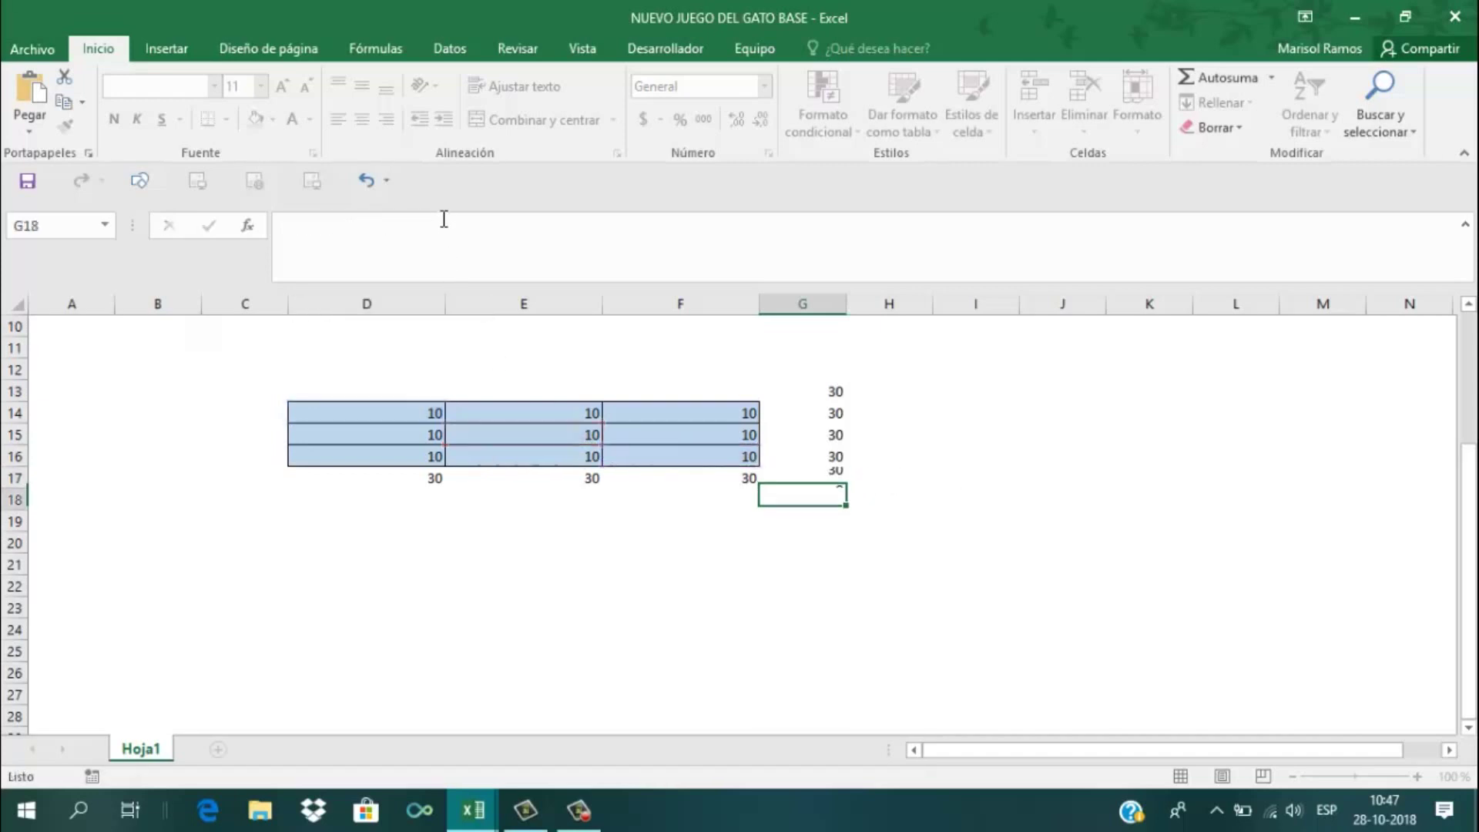
{"action": "scroll", "coordinate": [430, 263], "scroll_direction": "up", "scroll_amount": 3}
Put X in D3, E4 and F5 and check that the G17 diagonal sum shows 3
{"action": "scroll", "coordinate": [393, 416], "scroll_direction": "up", "scroll_amount": 1}
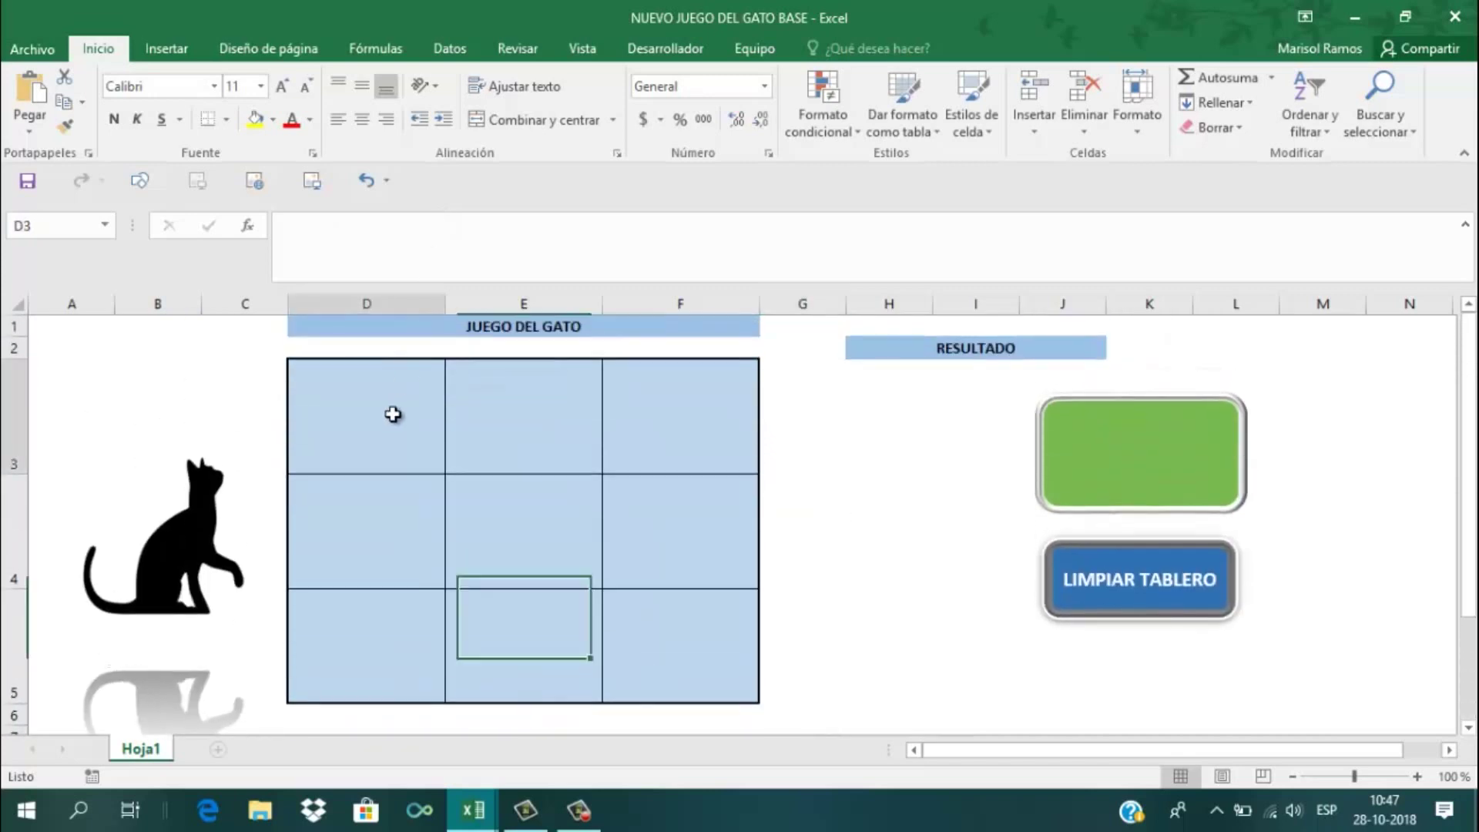
{"action": "left_click", "coordinate": [393, 415]}
{"action": "type", "text": "X"}
{"action": "left_click", "coordinate": [529, 513]}
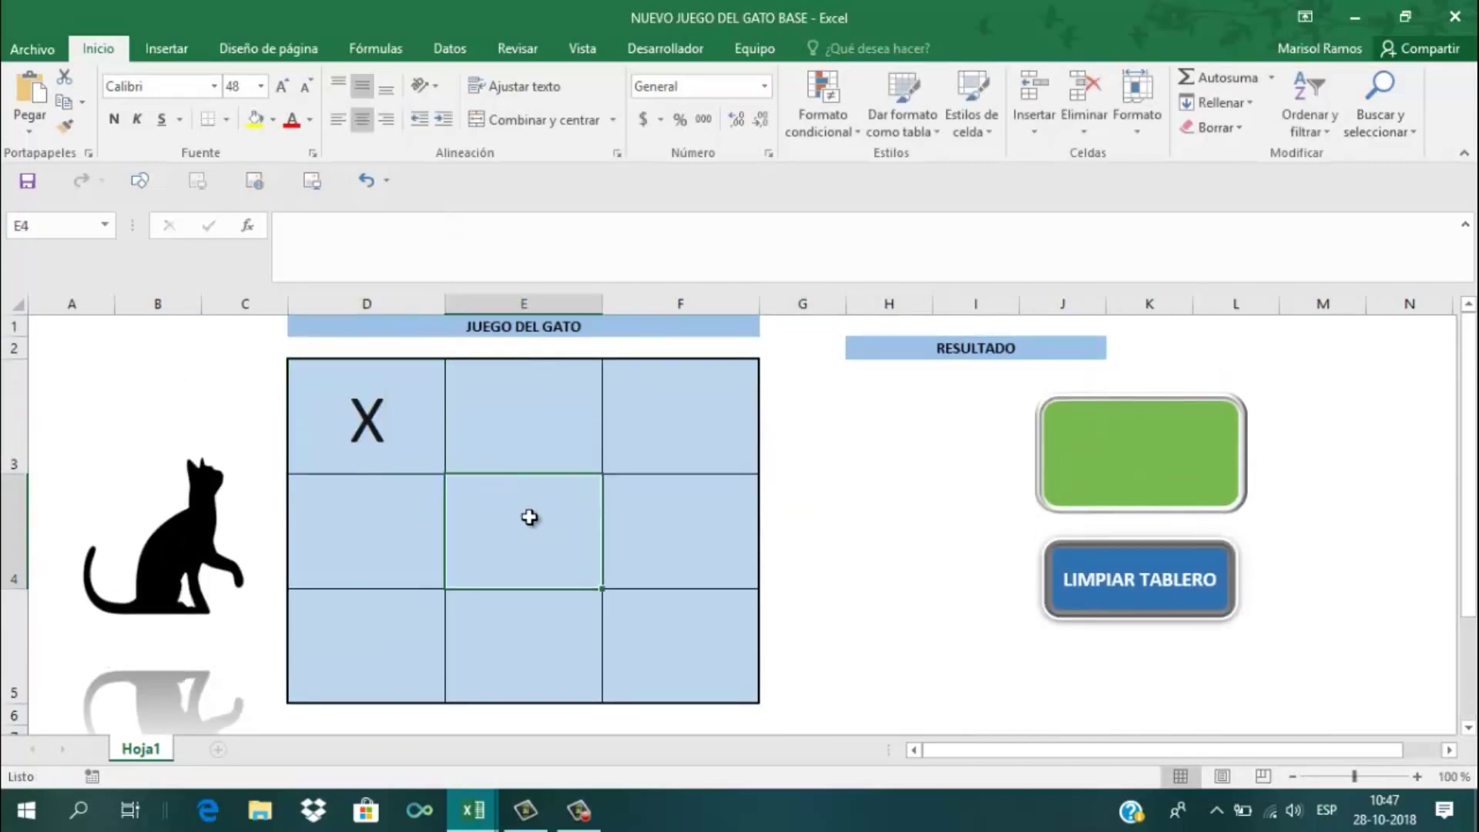
{"action": "type", "text": "X"}
{"action": "left_click", "coordinate": [664, 644]}
{"action": "type", "text": "X"}
{"action": "left_click", "coordinate": [852, 657]}
{"action": "scroll", "coordinate": [851, 657], "scroll_direction": "down", "scroll_amount": 2}
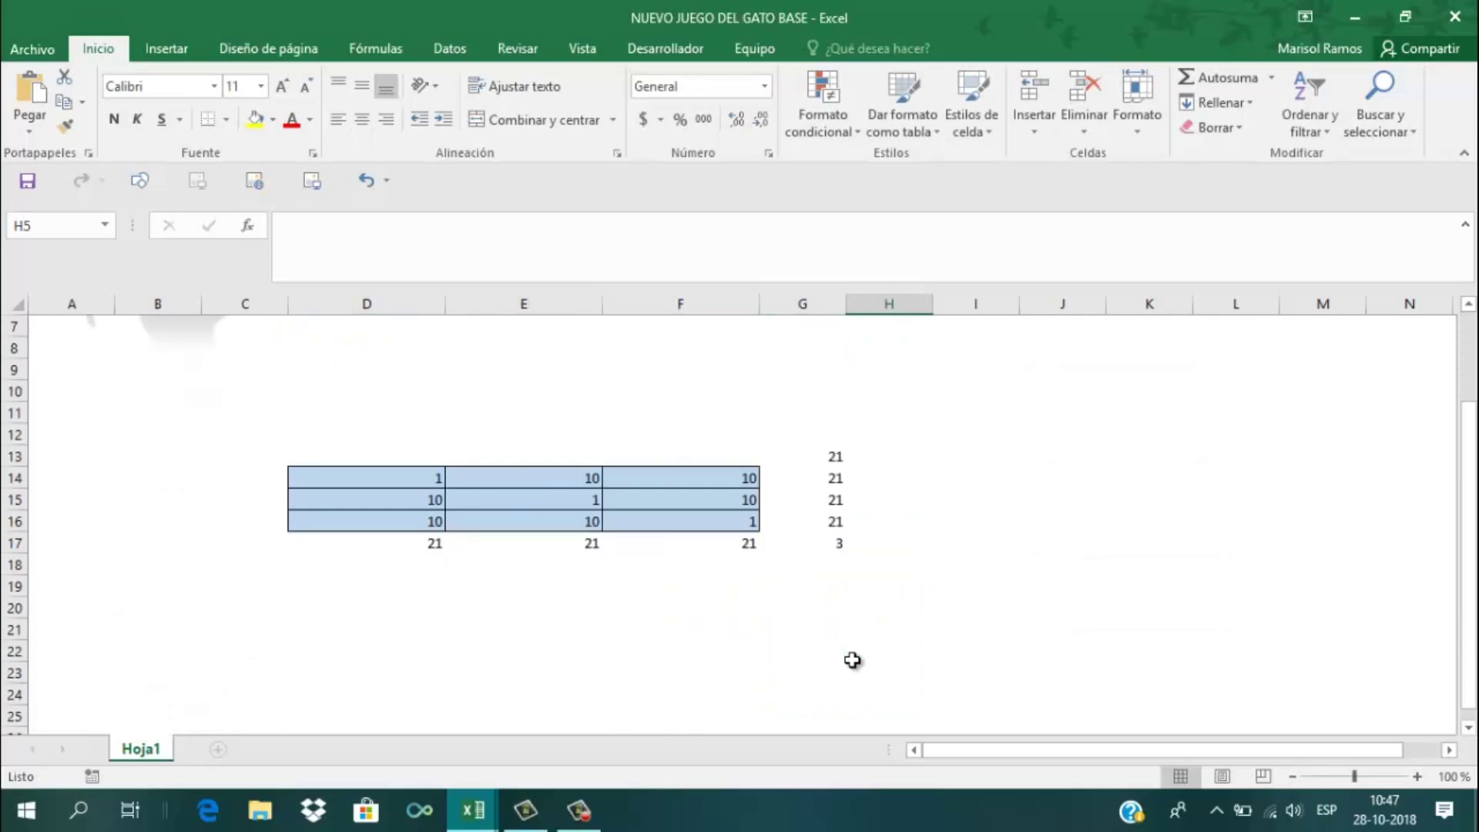
{"action": "left_click", "coordinate": [826, 544]}
Clear the X marks and fill F3, F4 and F5 with O
{"action": "scroll", "coordinate": [871, 597], "scroll_direction": "up", "scroll_amount": 2}
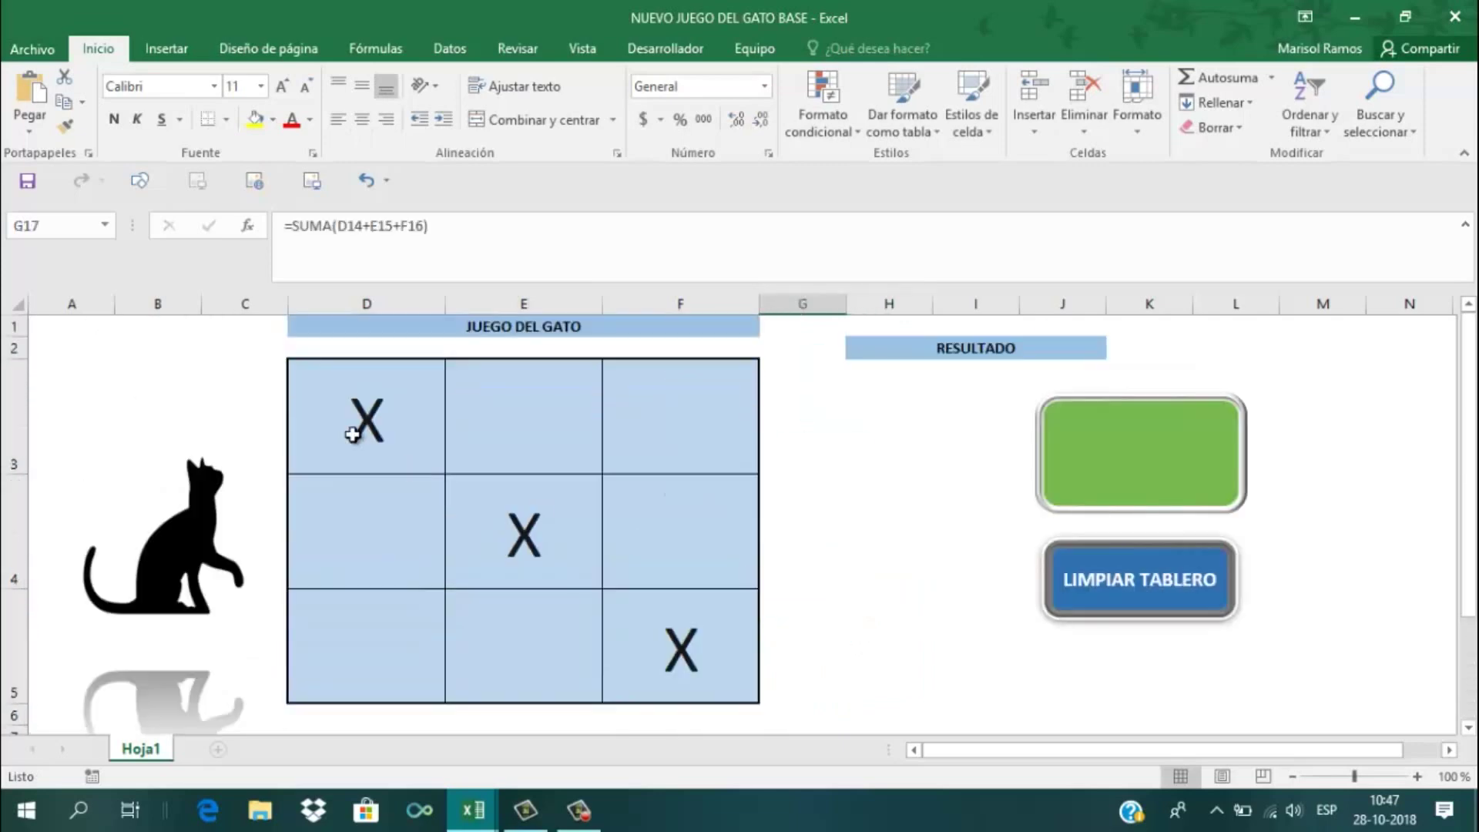
{"action": "mouse_move", "coordinate": [341, 420]}
{"action": "left_mouse_down"}
{"action": "mouse_move", "coordinate": [535, 456]}
{"action": "mouse_move", "coordinate": [663, 618]}
{"action": "left_mouse_up"}
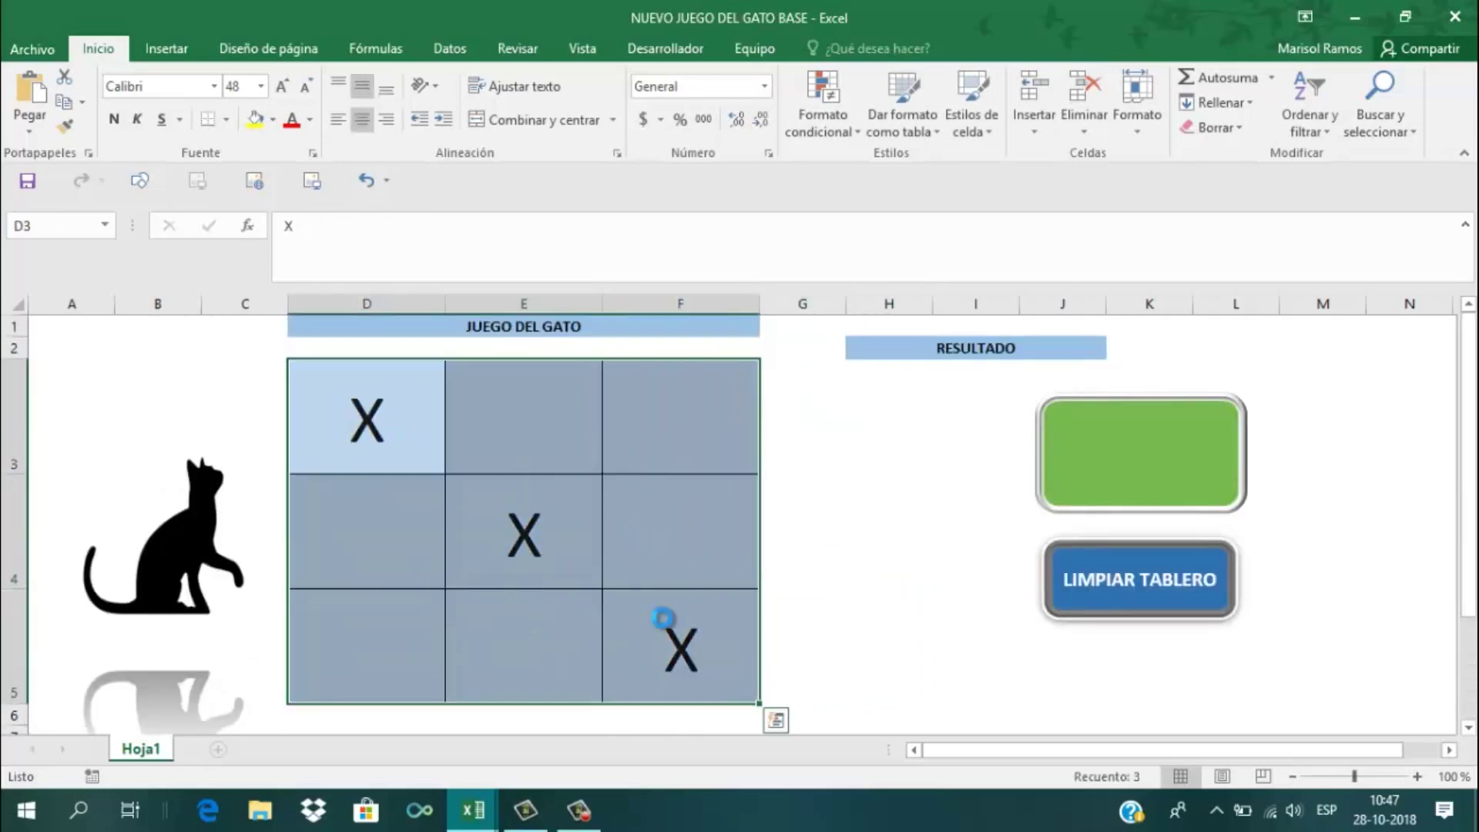
{"action": "key", "text": "Delete"}
{"action": "left_click", "coordinate": [664, 421]}
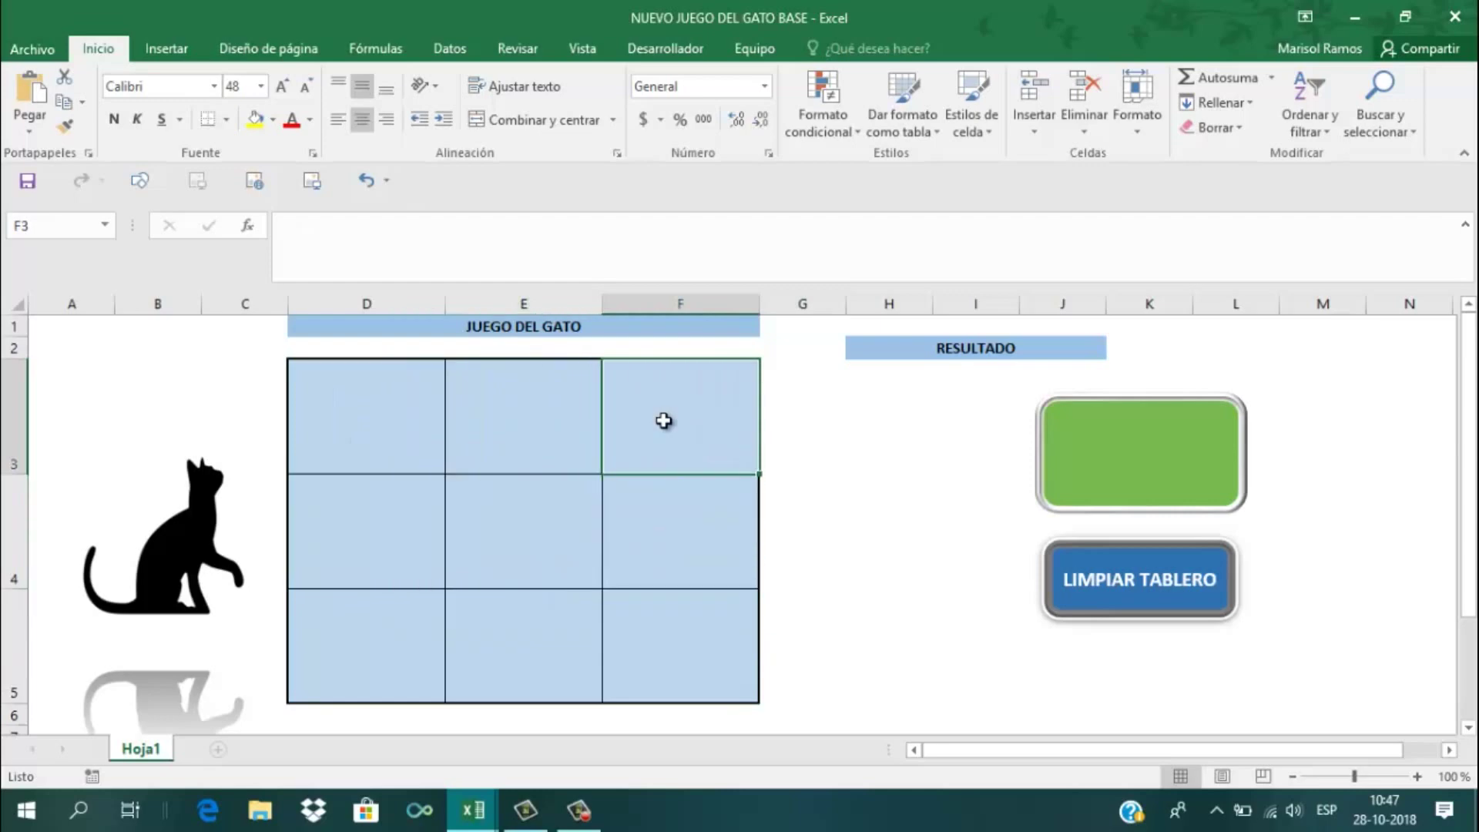
{"action": "type", "text": "O"}
{"action": "left_click", "coordinate": [664, 539]}
{"action": "type", "text": "O"}
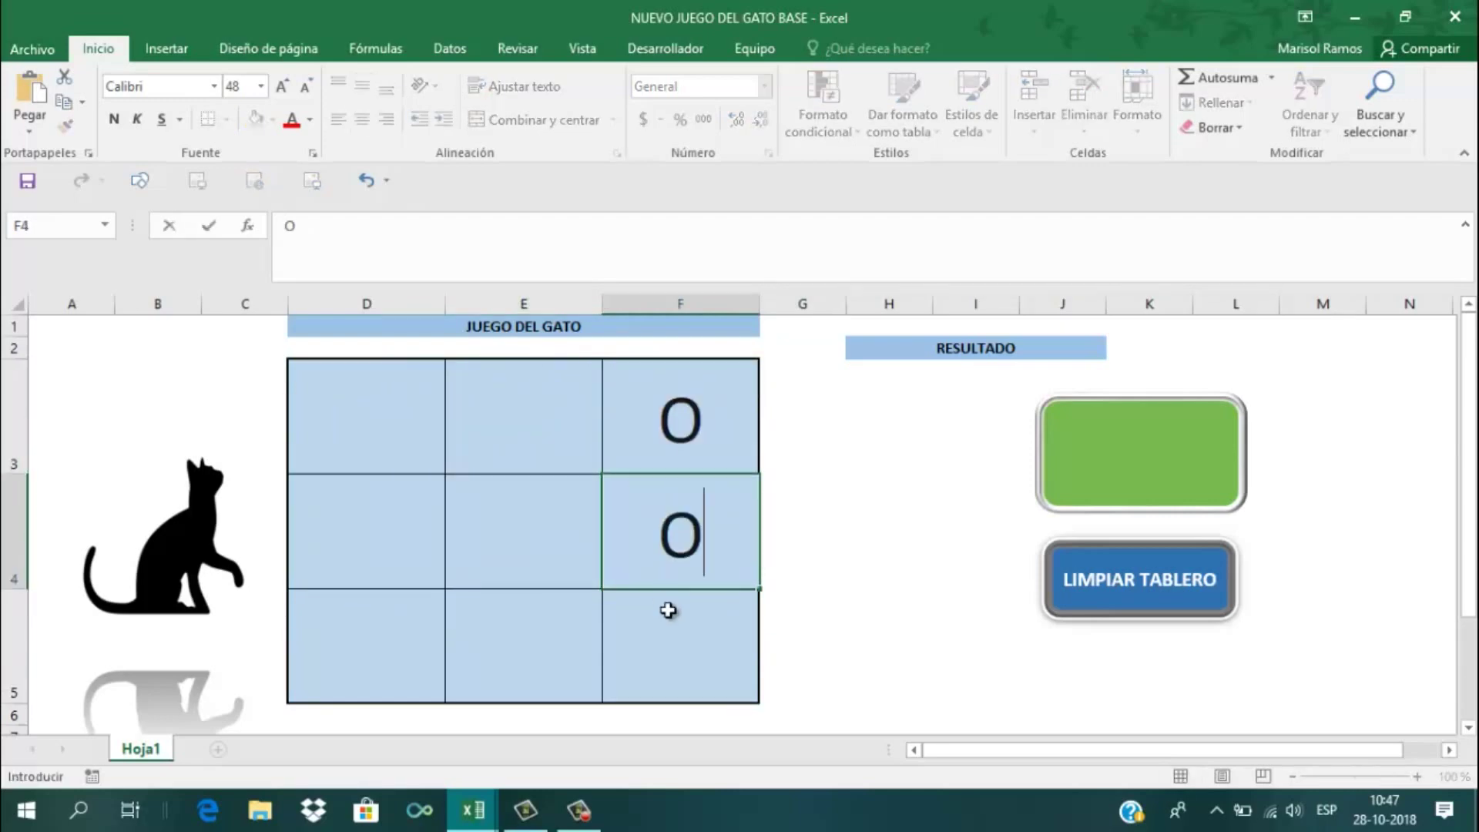
{"action": "left_click", "coordinate": [667, 607]}
{"action": "type", "text": "O"}
{"action": "left_click", "coordinate": [851, 677]}
Review the helper sums (all 22), then delete the O marks from the whole board
{"action": "scroll", "coordinate": [847, 670], "scroll_direction": "down", "scroll_amount": 1}
{"action": "scroll", "coordinate": [801, 632], "scroll_direction": "down", "scroll_amount": 1}
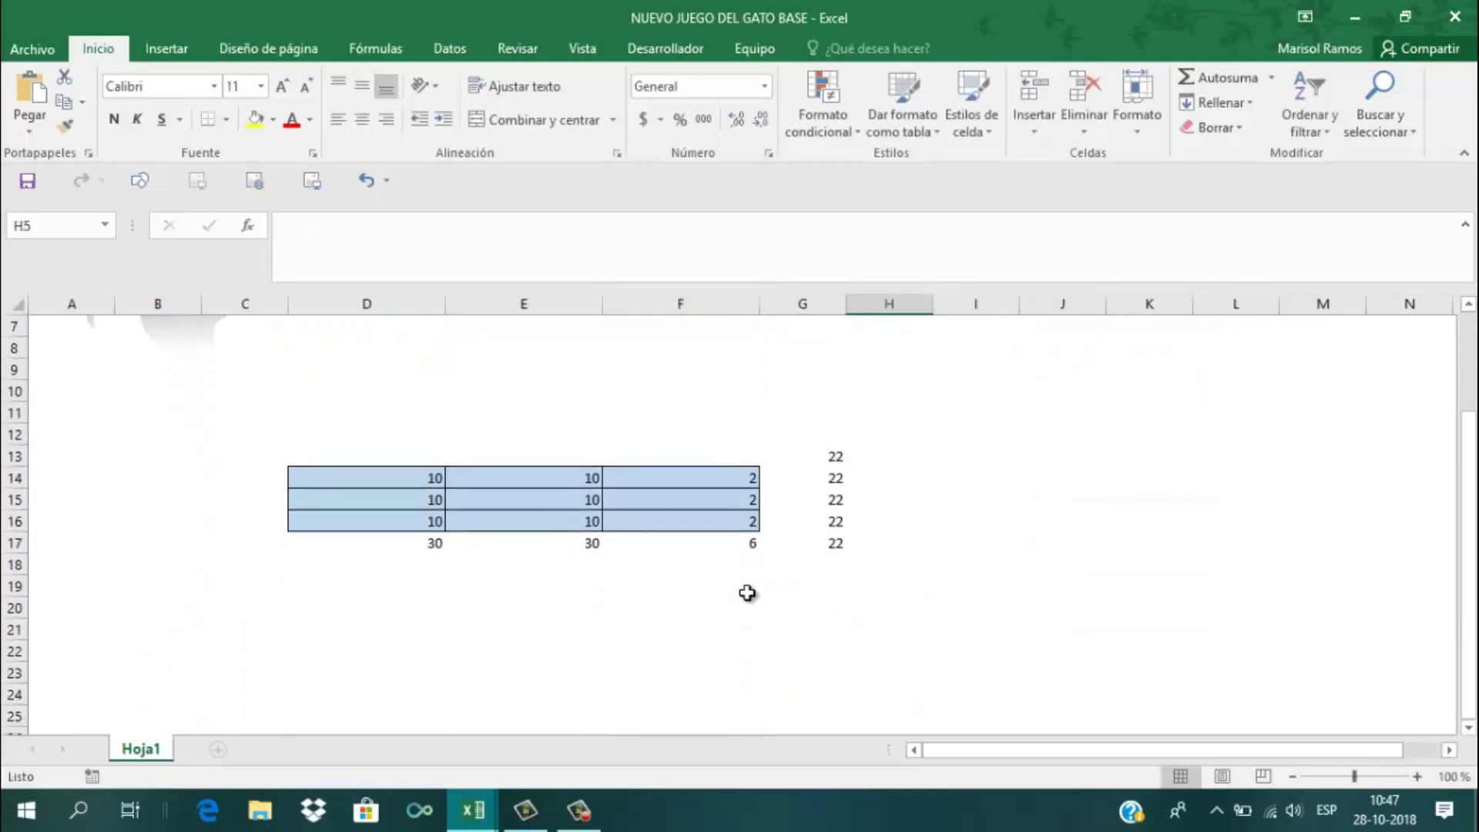
{"action": "scroll", "coordinate": [730, 540], "scroll_direction": "up", "scroll_amount": 2}
{"action": "mouse_move", "coordinate": [353, 419]}
{"action": "left_mouse_down"}
{"action": "mouse_move", "coordinate": [654, 505]}
{"action": "mouse_move", "coordinate": [720, 605]}
{"action": "left_mouse_up"}
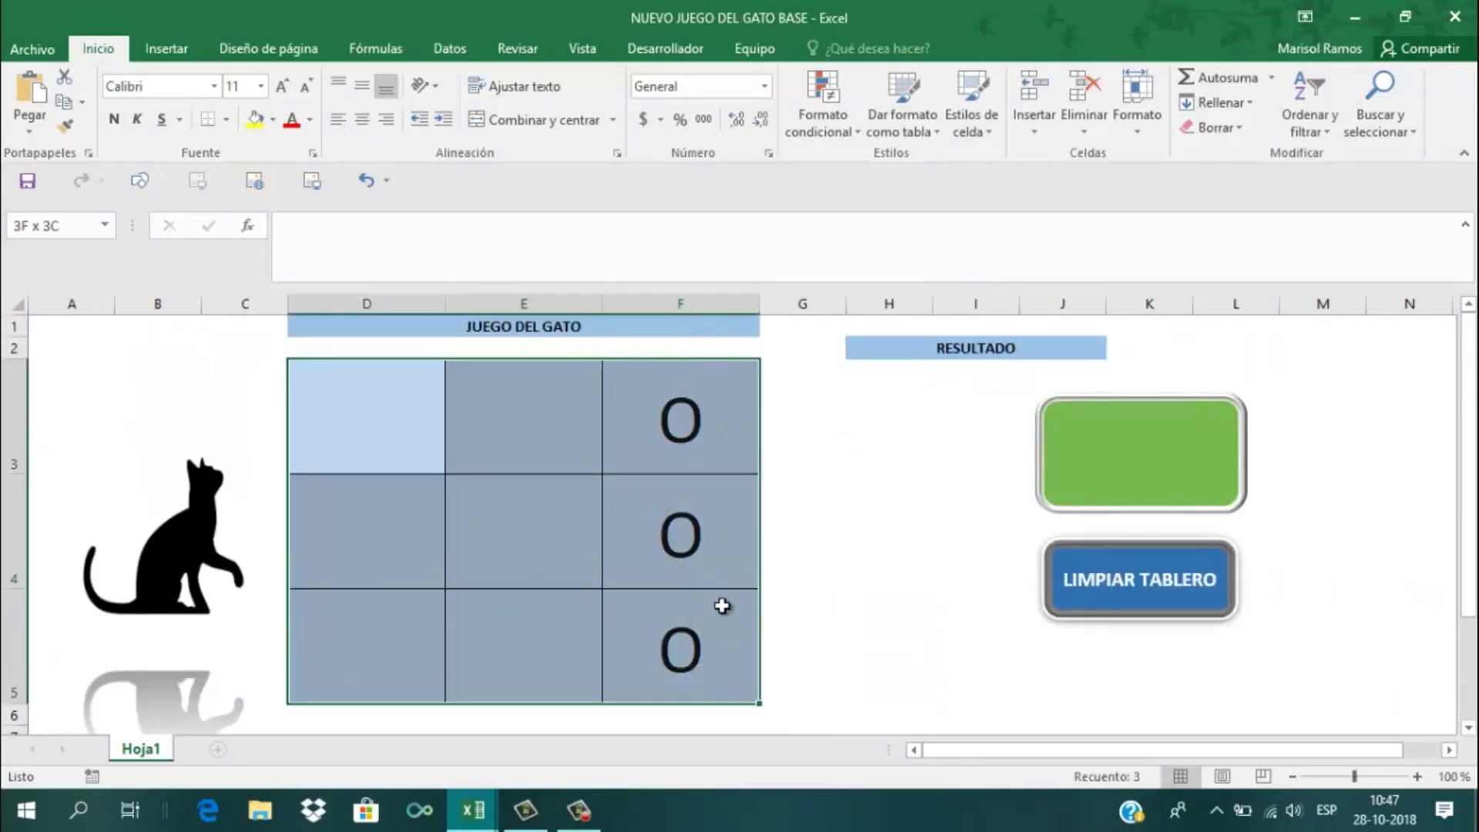
{"action": "scroll", "coordinate": [804, 584], "scroll_direction": "down", "scroll_amount": 2}
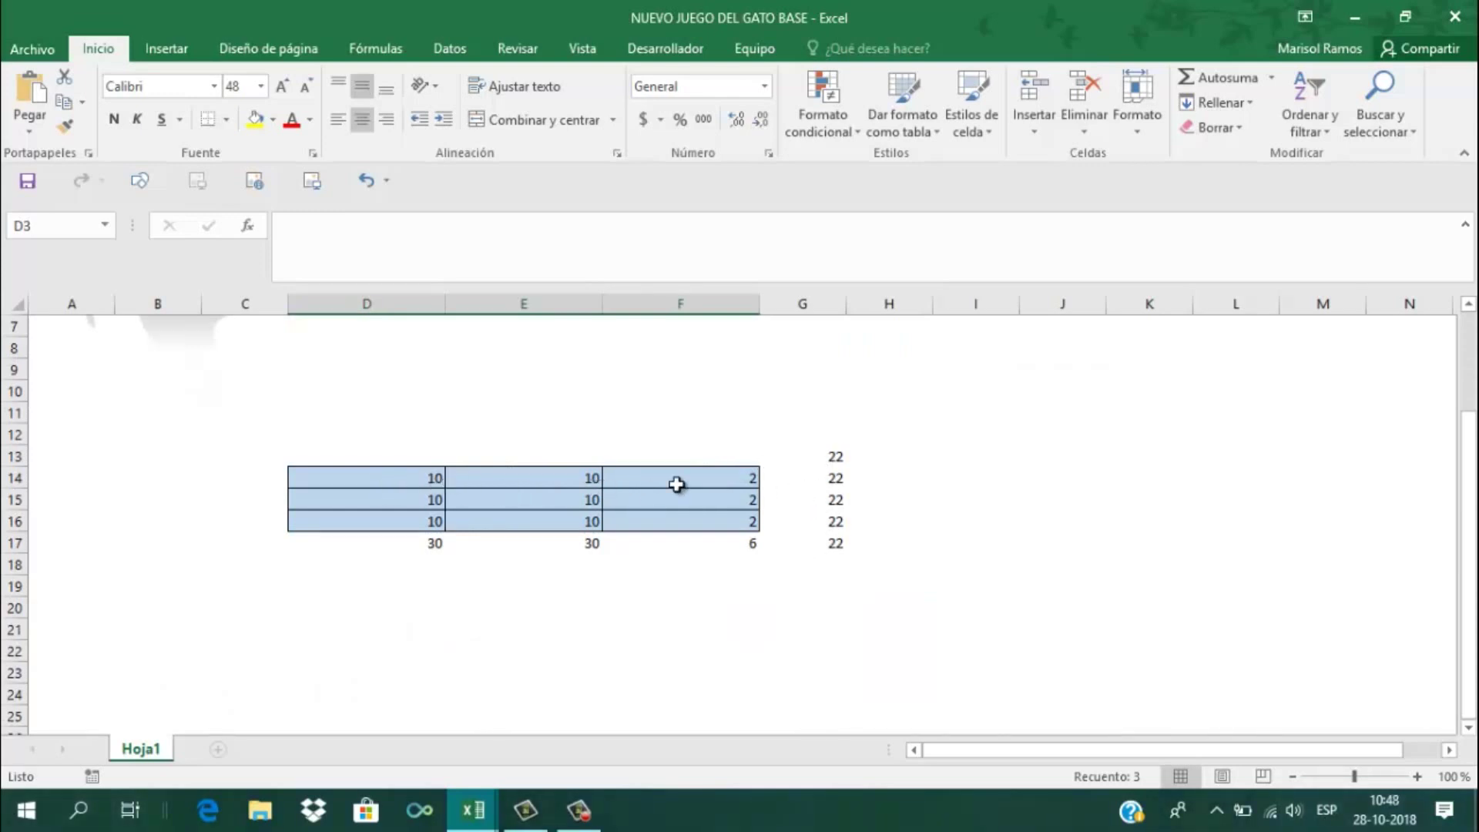
{"action": "scroll", "coordinate": [882, 516], "scroll_direction": "up", "scroll_amount": 2}
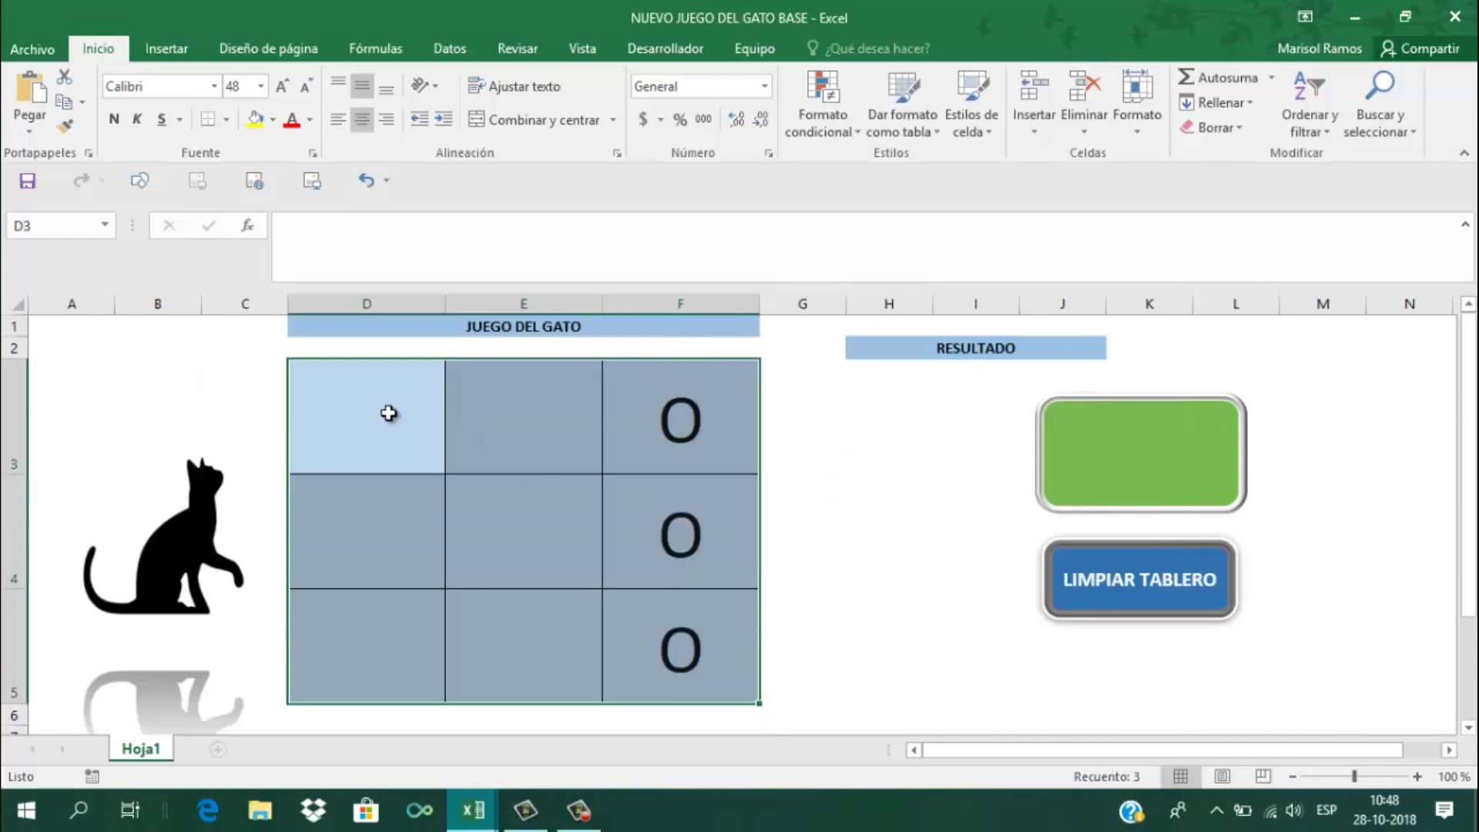
{"action": "key", "text": "Delete"}
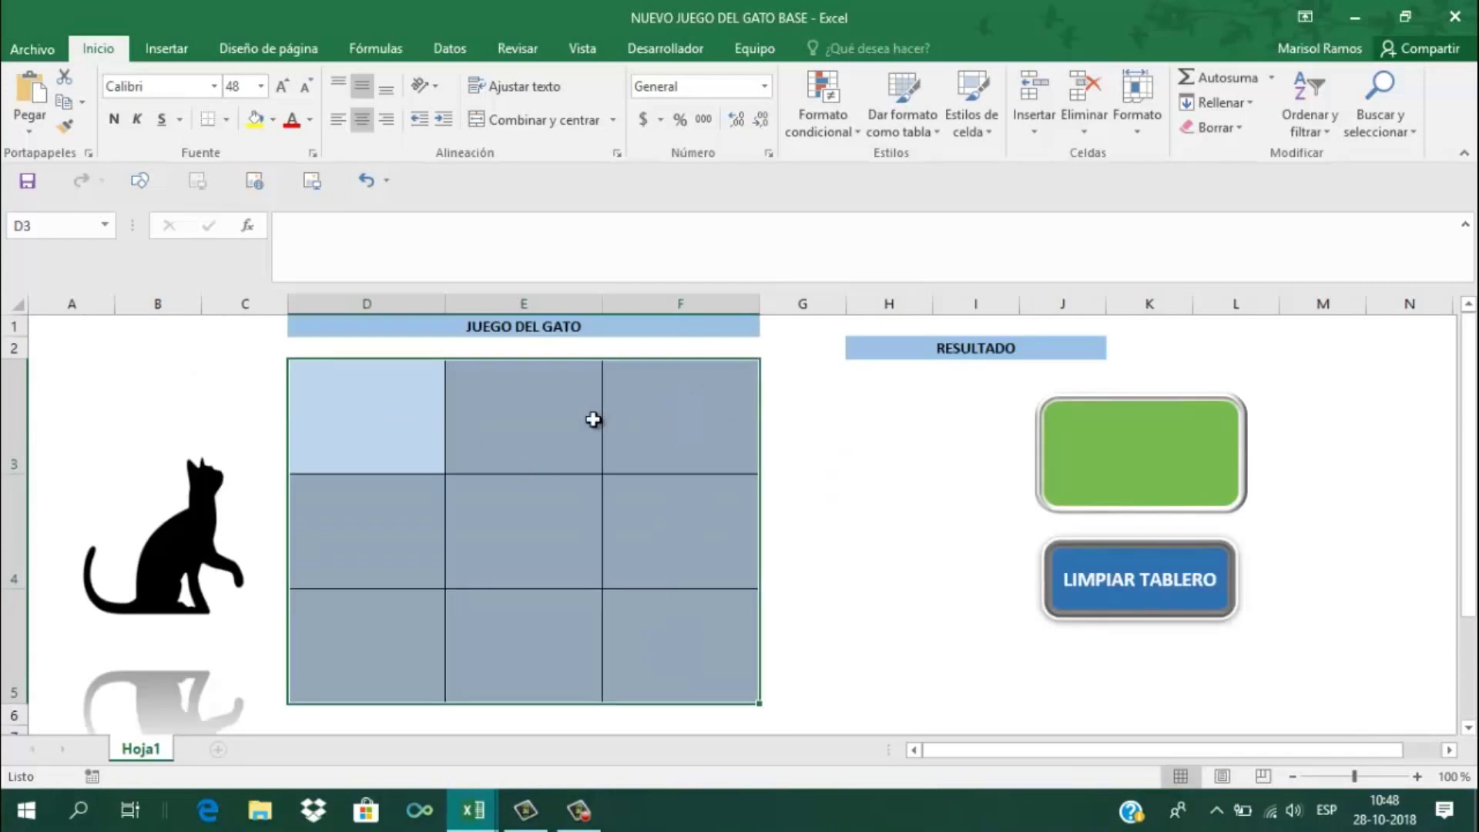
{"action": "left_click", "coordinate": [940, 486]}
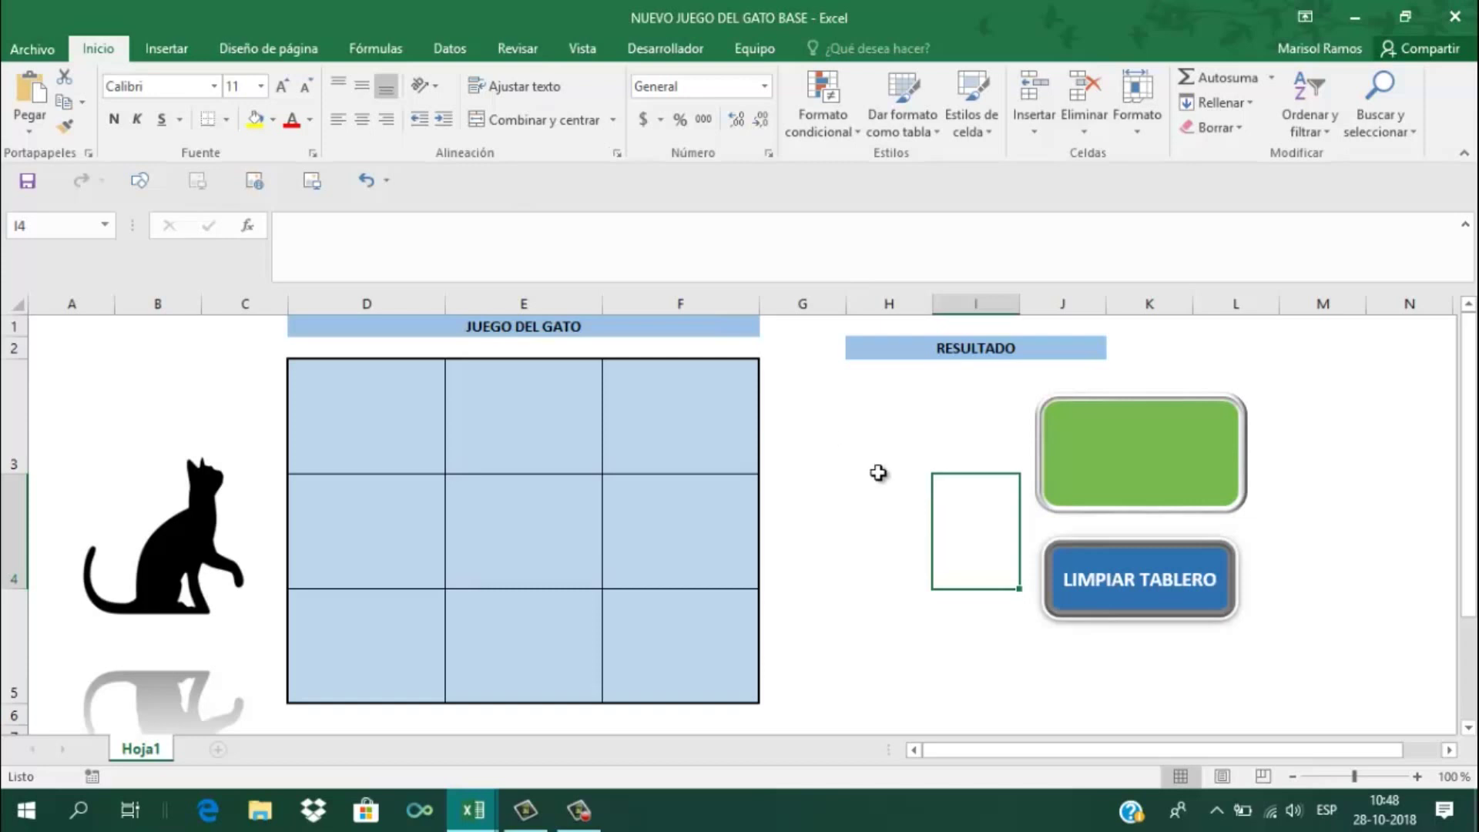
Enter =CONTARA(D3:F5) in H4 to count the filled board squares
{"action": "left_click", "coordinate": [913, 515]}
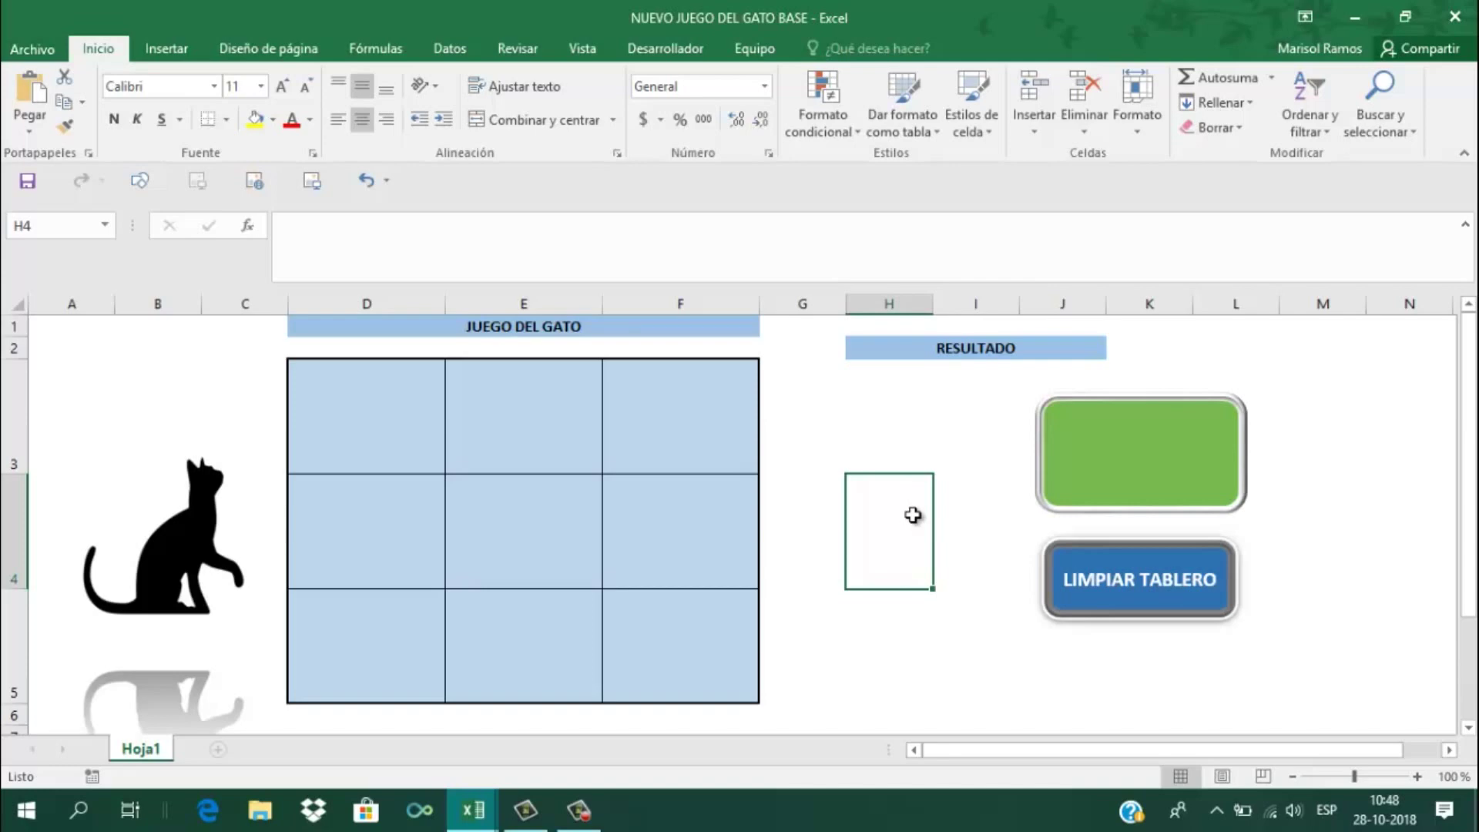
{"action": "type", "text": "=C"}
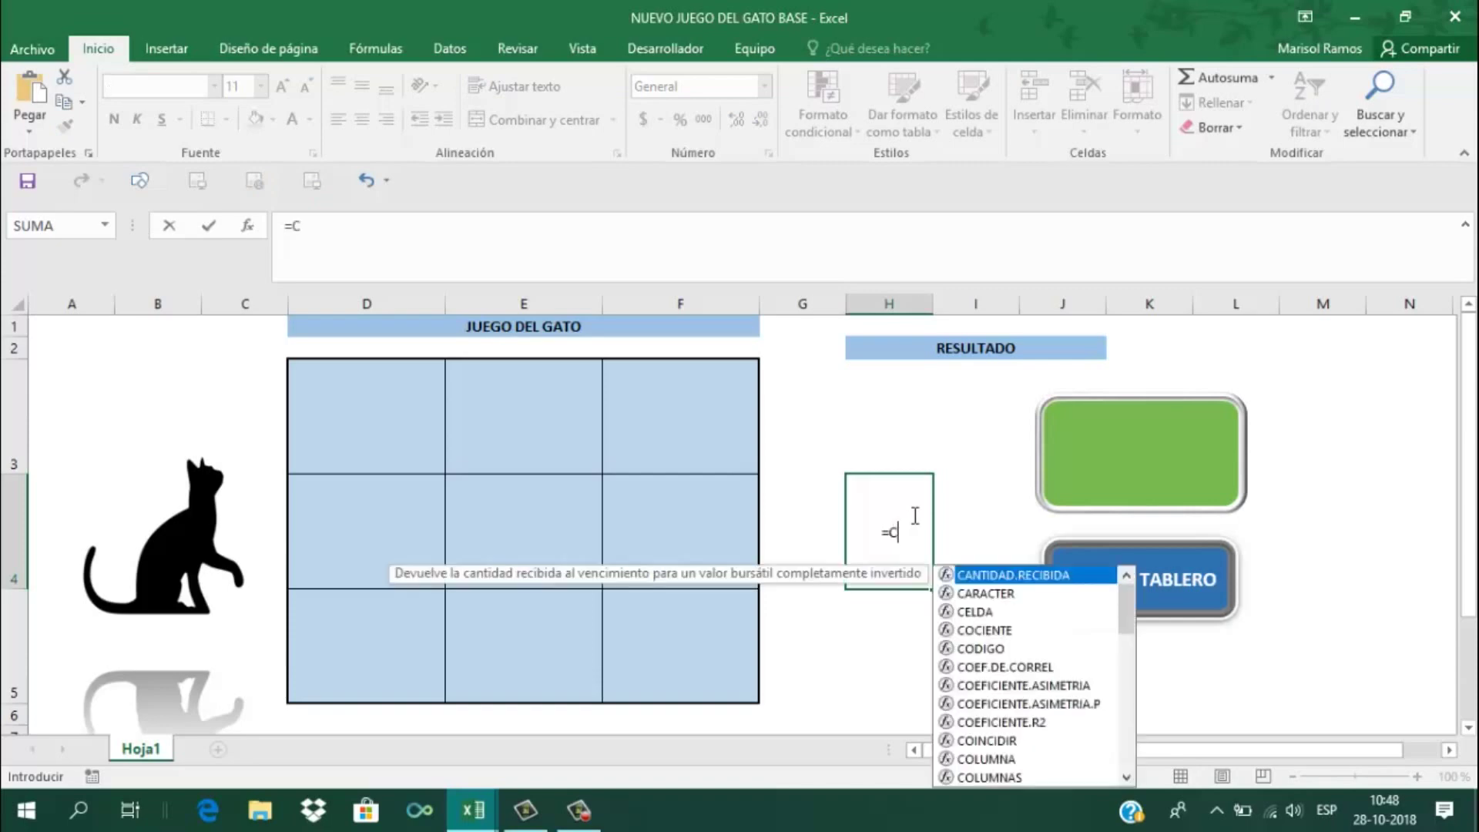
{"action": "type", "text": "ONTARA("}
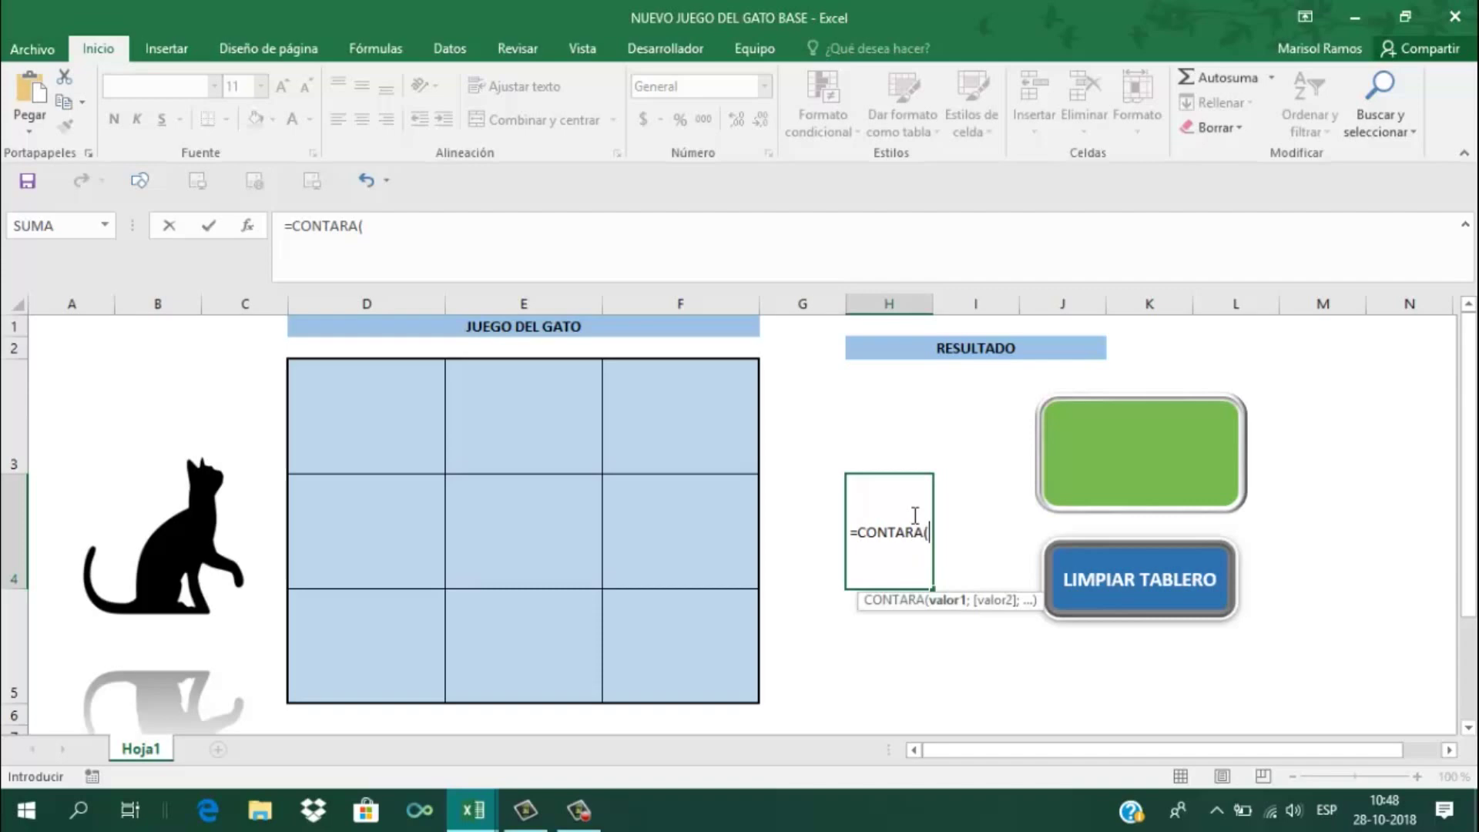
{"action": "mouse_move", "coordinate": [327, 396]}
{"action": "left_mouse_down"}
{"action": "mouse_move", "coordinate": [590, 430]}
{"action": "mouse_move", "coordinate": [637, 456]}
{"action": "mouse_move", "coordinate": [652, 600]}
{"action": "left_mouse_up"}
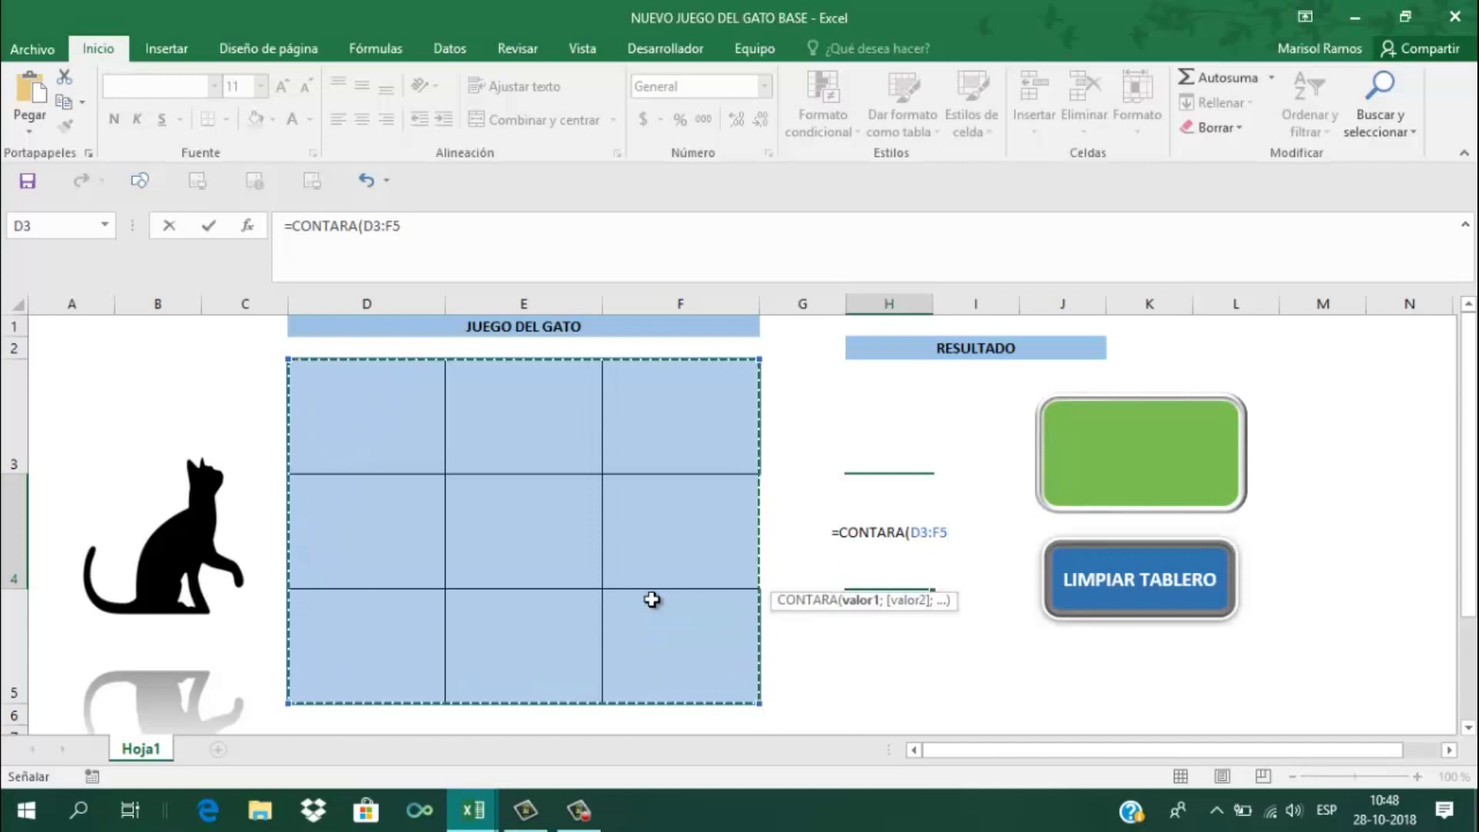
{"action": "type", "text": ")"}
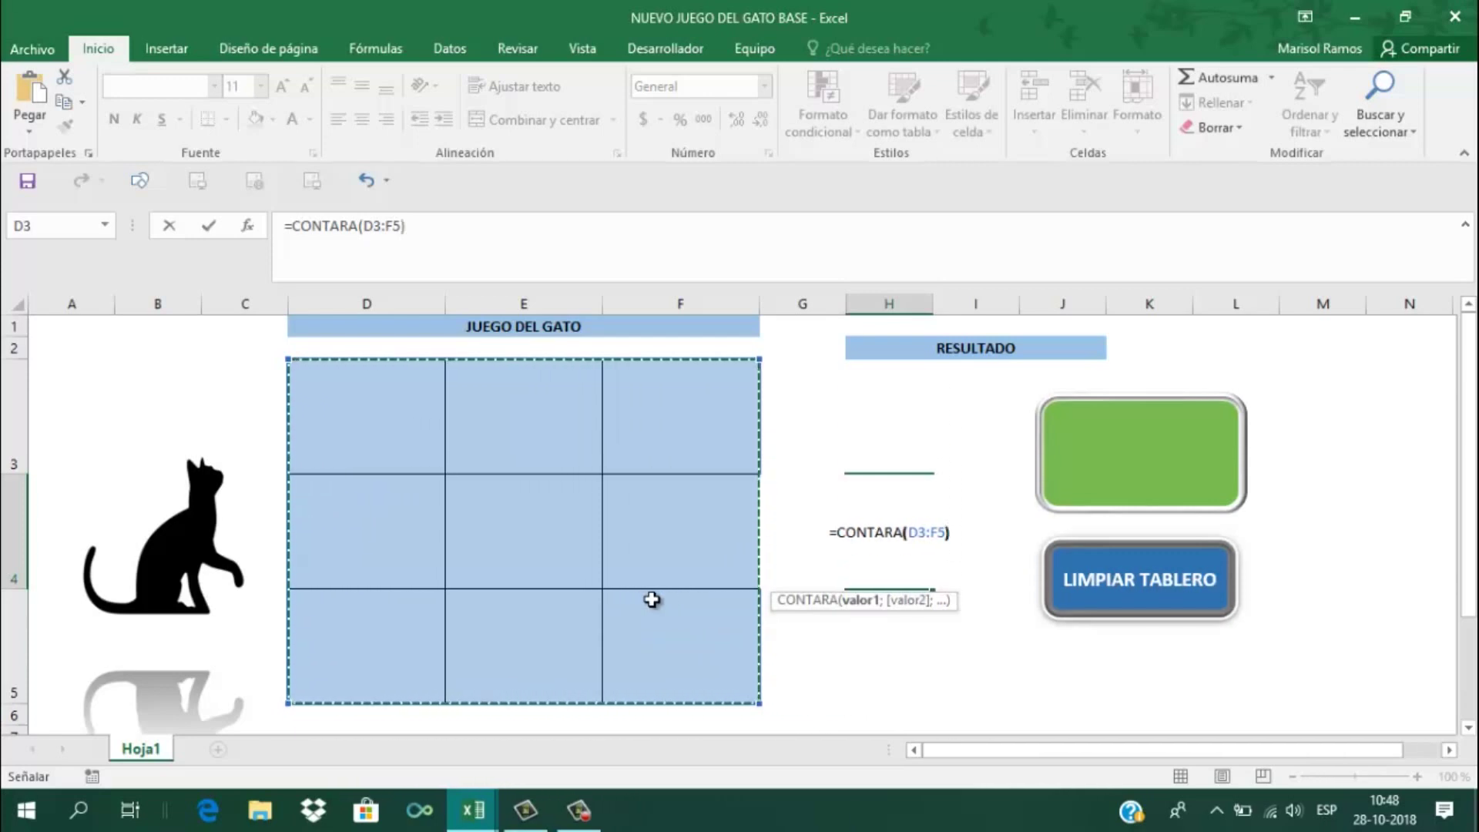
{"action": "key", "text": "Return"}
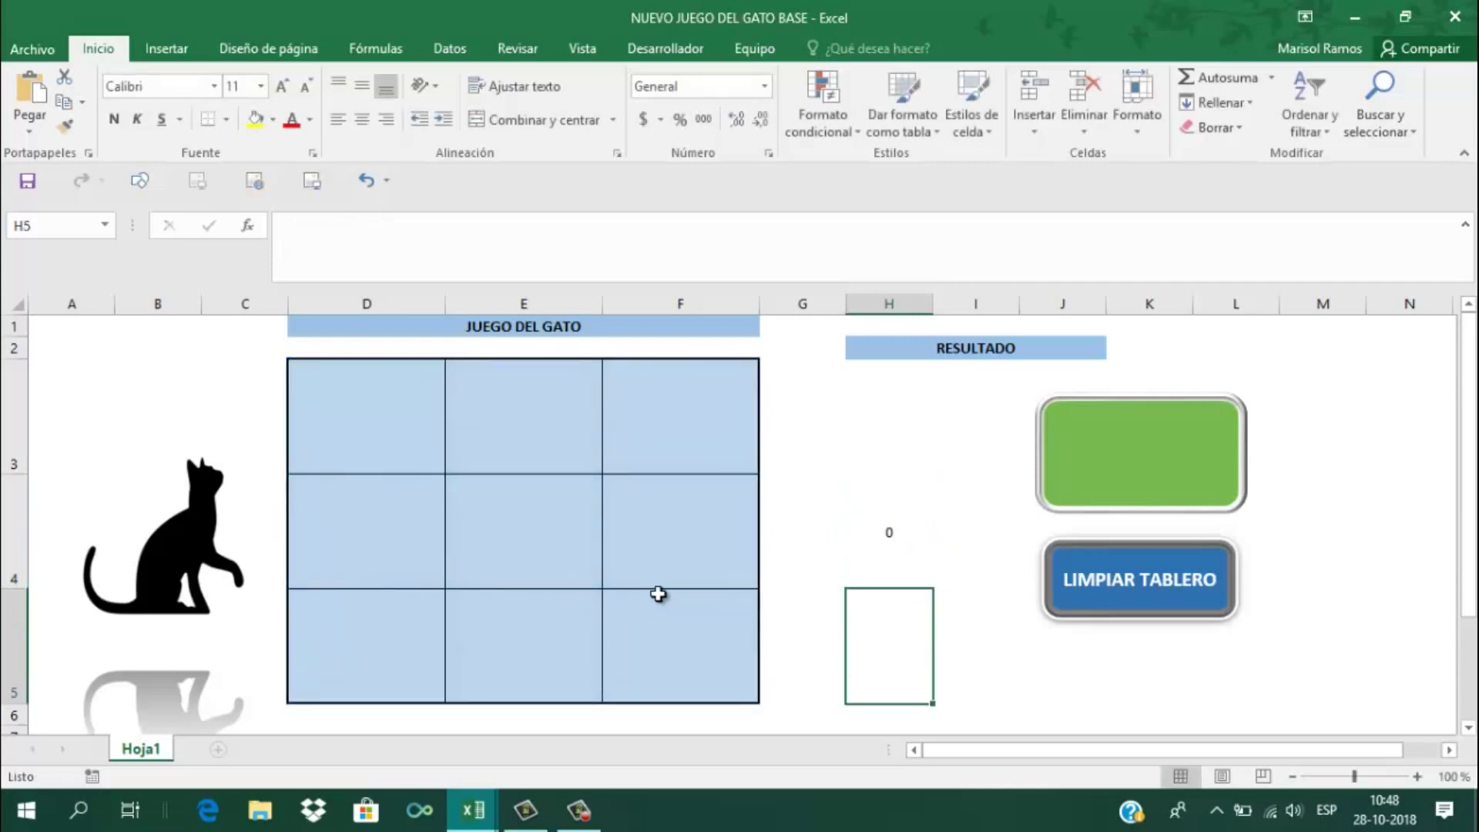
{"action": "left_click", "coordinate": [852, 547]}
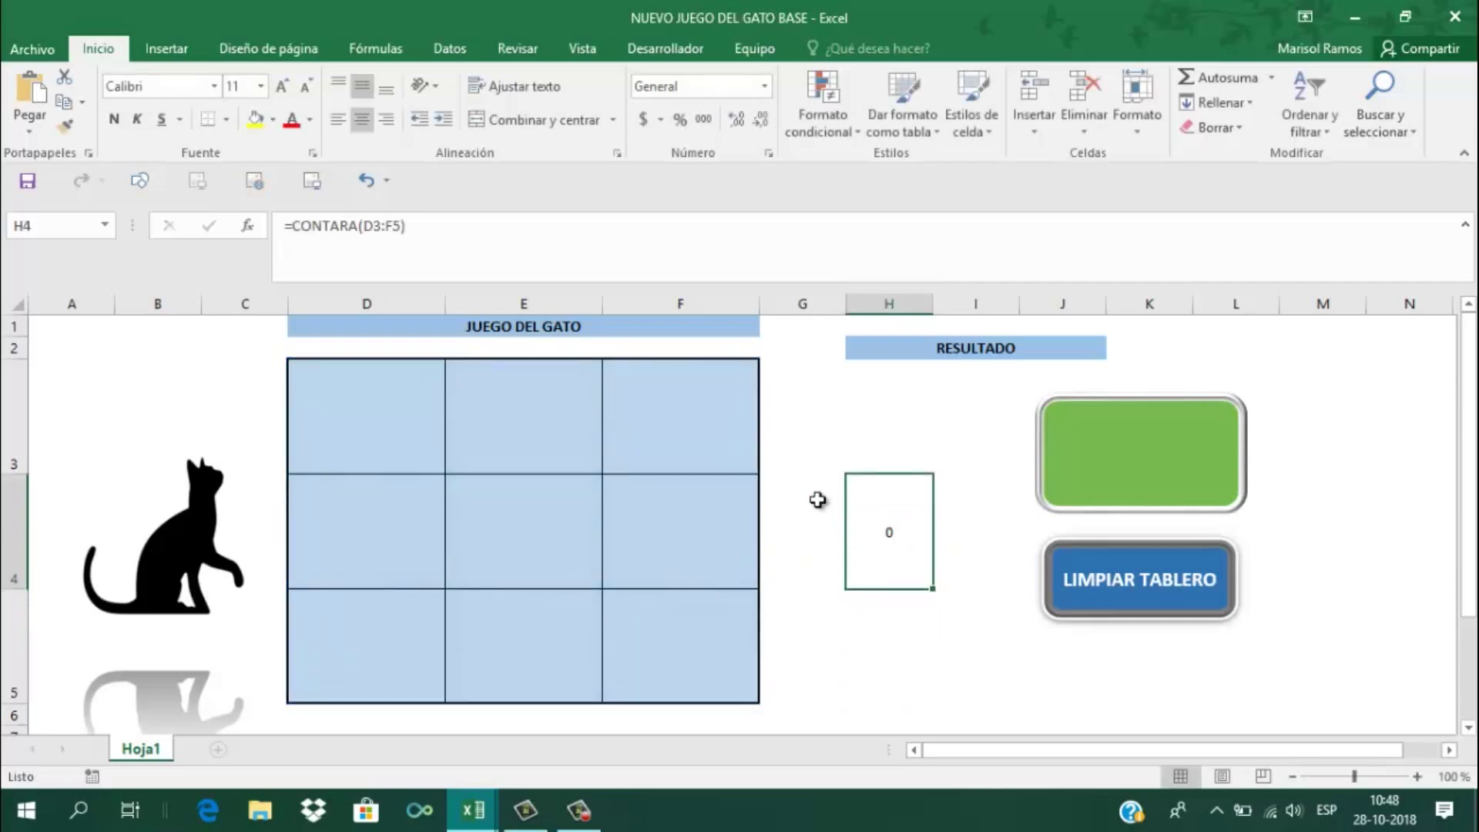
{"action": "left_click", "coordinate": [336, 406]}
Put X in D3, D4 and D5, then clear the board
{"action": "double_click", "coordinate": [337, 407]}
{"action": "type", "text": "X"}
{"action": "double_click", "coordinate": [355, 499]}
{"action": "type", "text": "X"}
{"action": "double_click", "coordinate": [352, 614]}
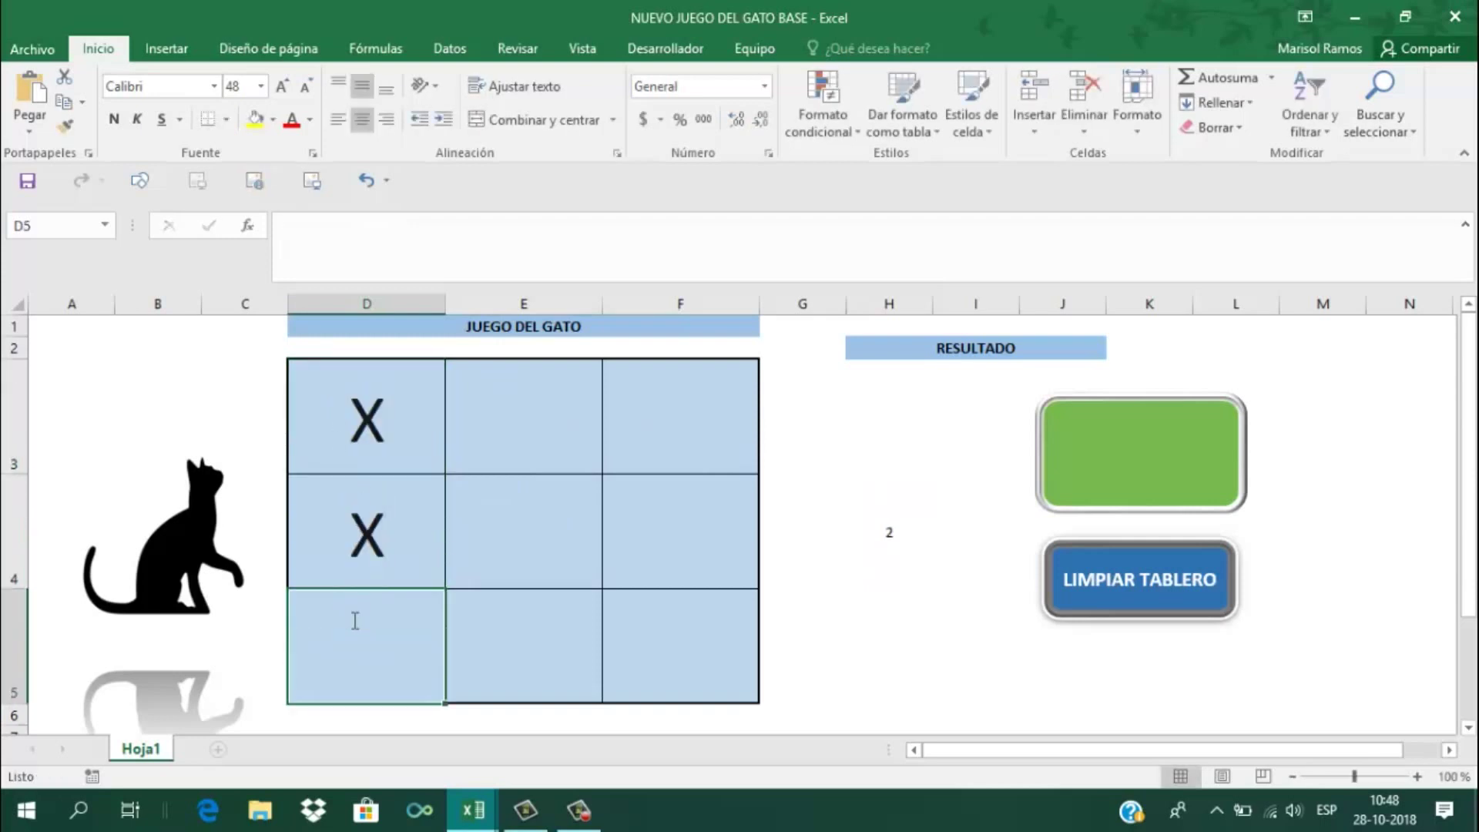
{"action": "type", "text": "X"}
{"action": "left_click", "coordinate": [543, 670]}
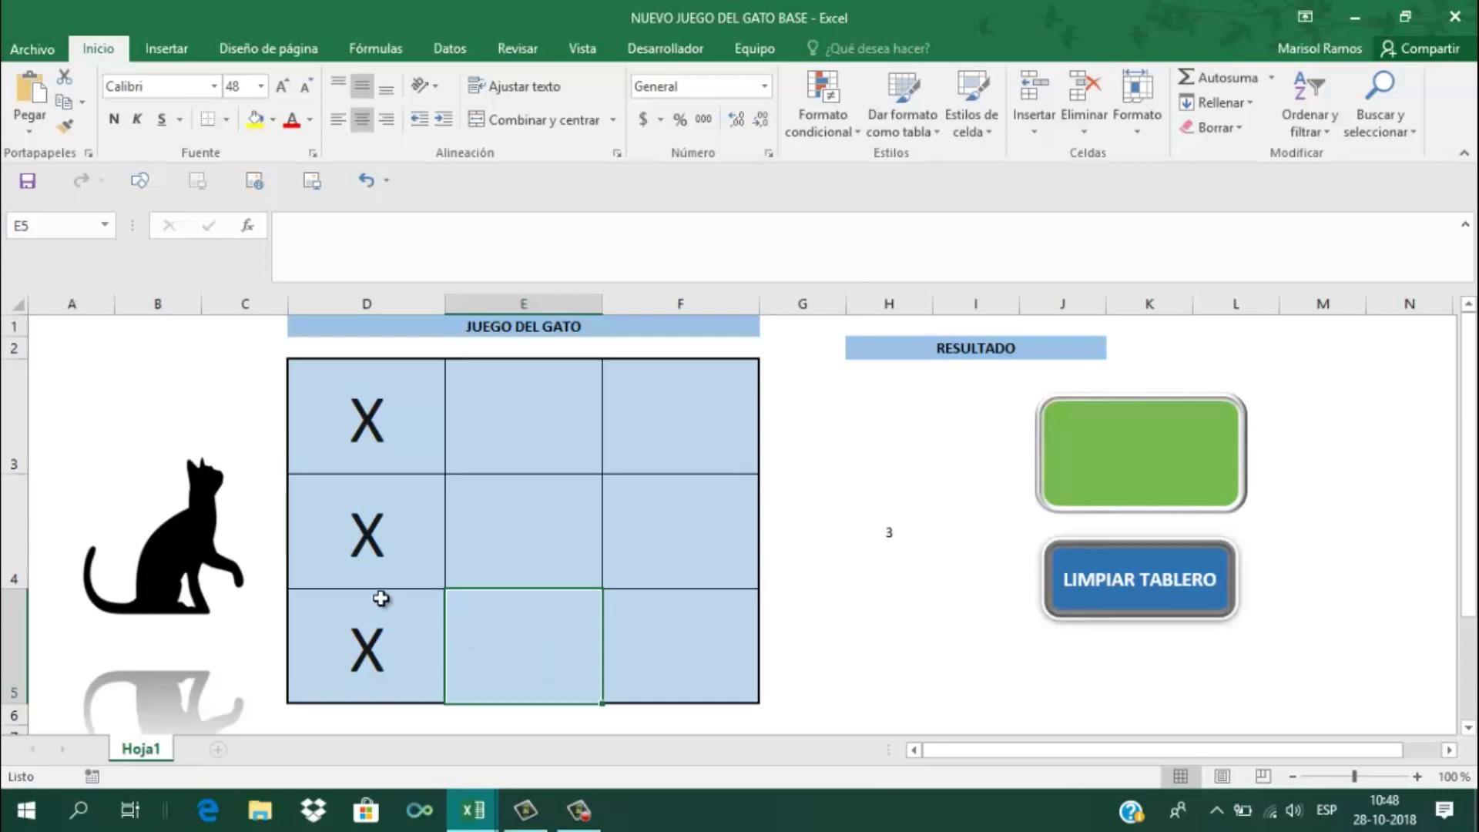
{"action": "left_click_drag", "start_coordinate": [308, 424], "coordinate": [671, 634]}
{"action": "key", "text": "Delete"}
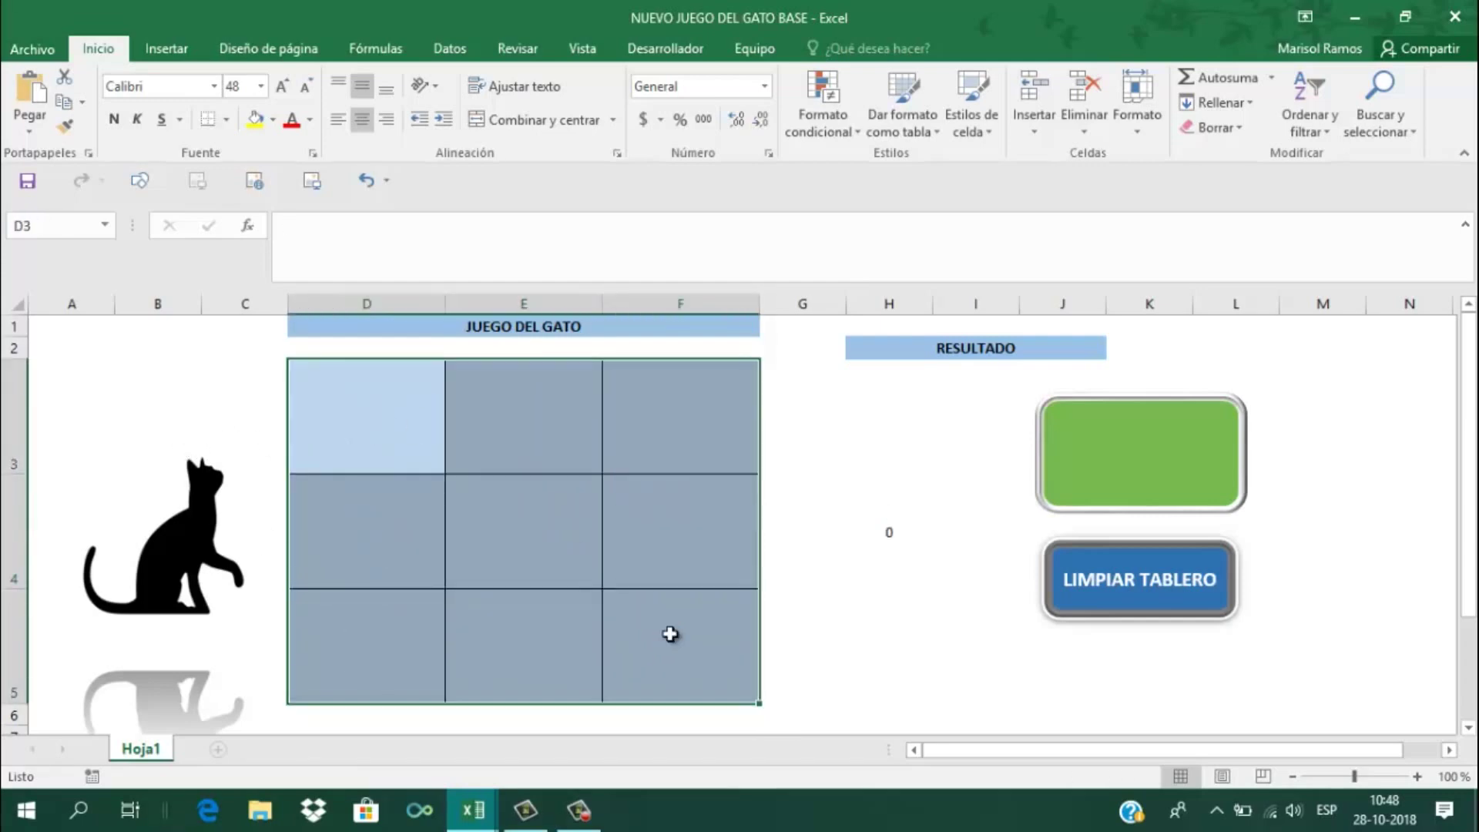
Fill E3, E4 and E5 with O, fixing a mistyped entry, then delete them
{"action": "left_click", "coordinate": [495, 401]}
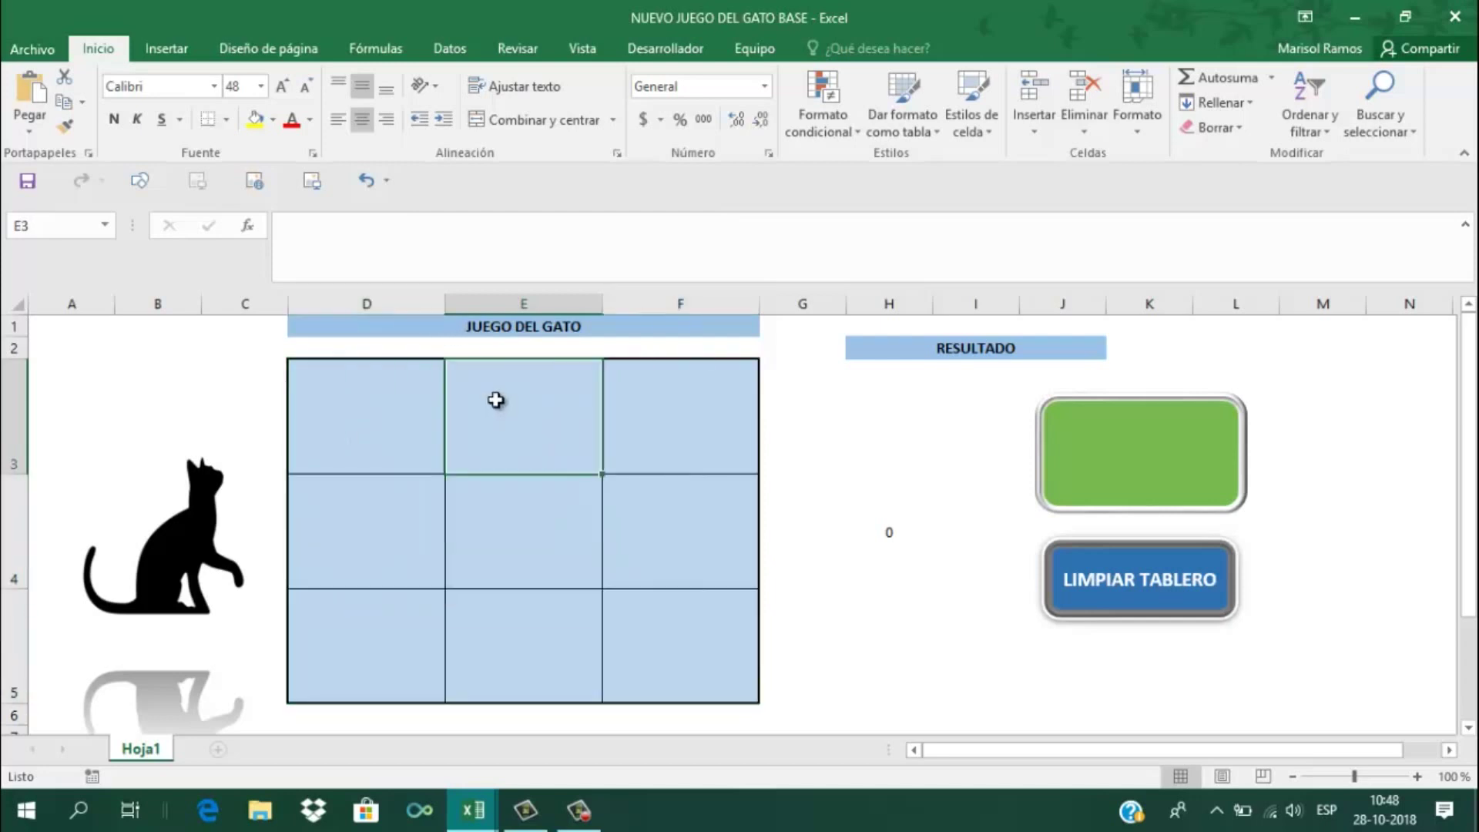
{"action": "type", "text": "O"}
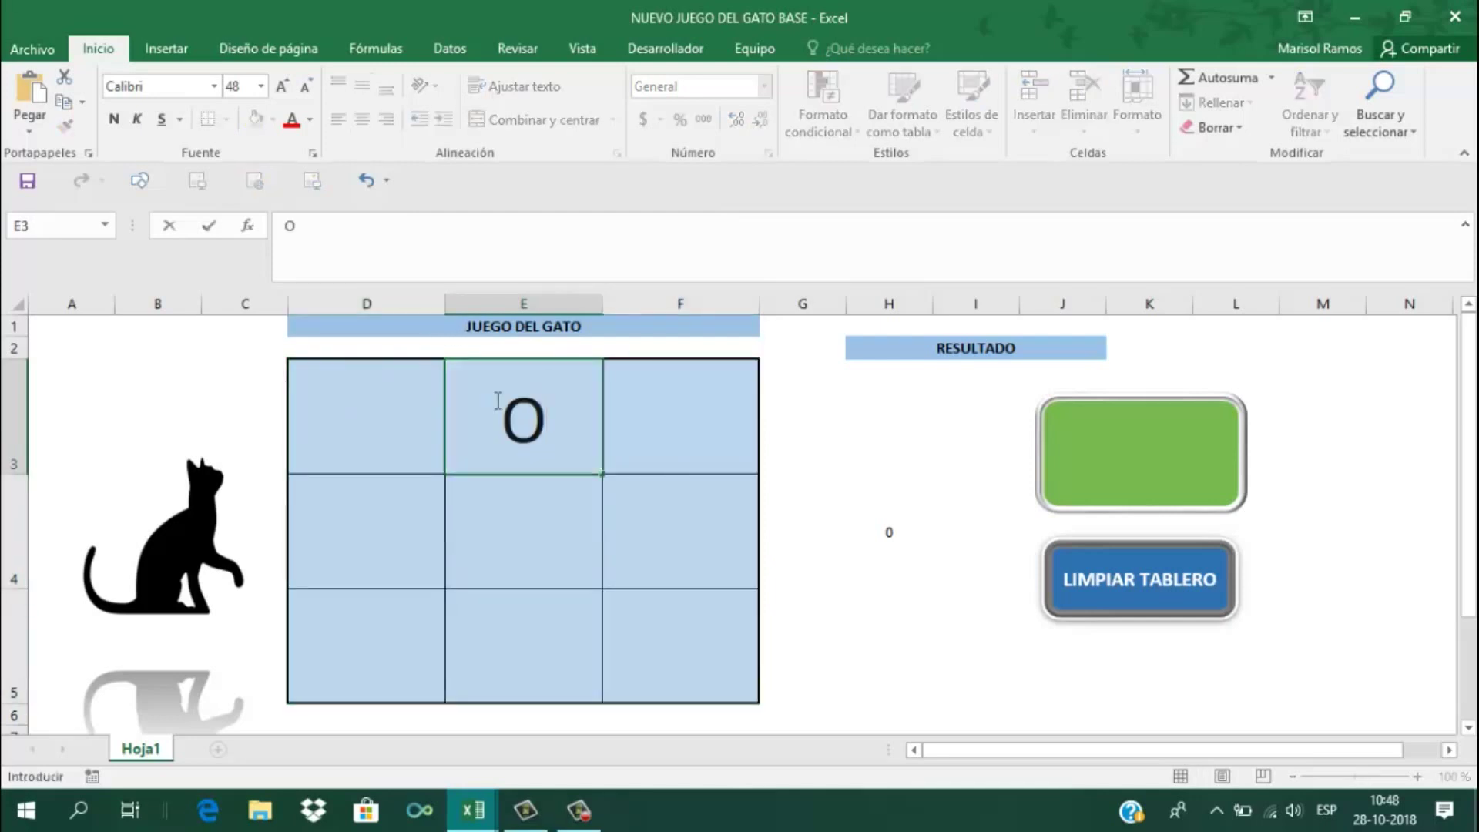
{"action": "left_click", "coordinate": [515, 515]}
{"action": "type", "text": "O"}
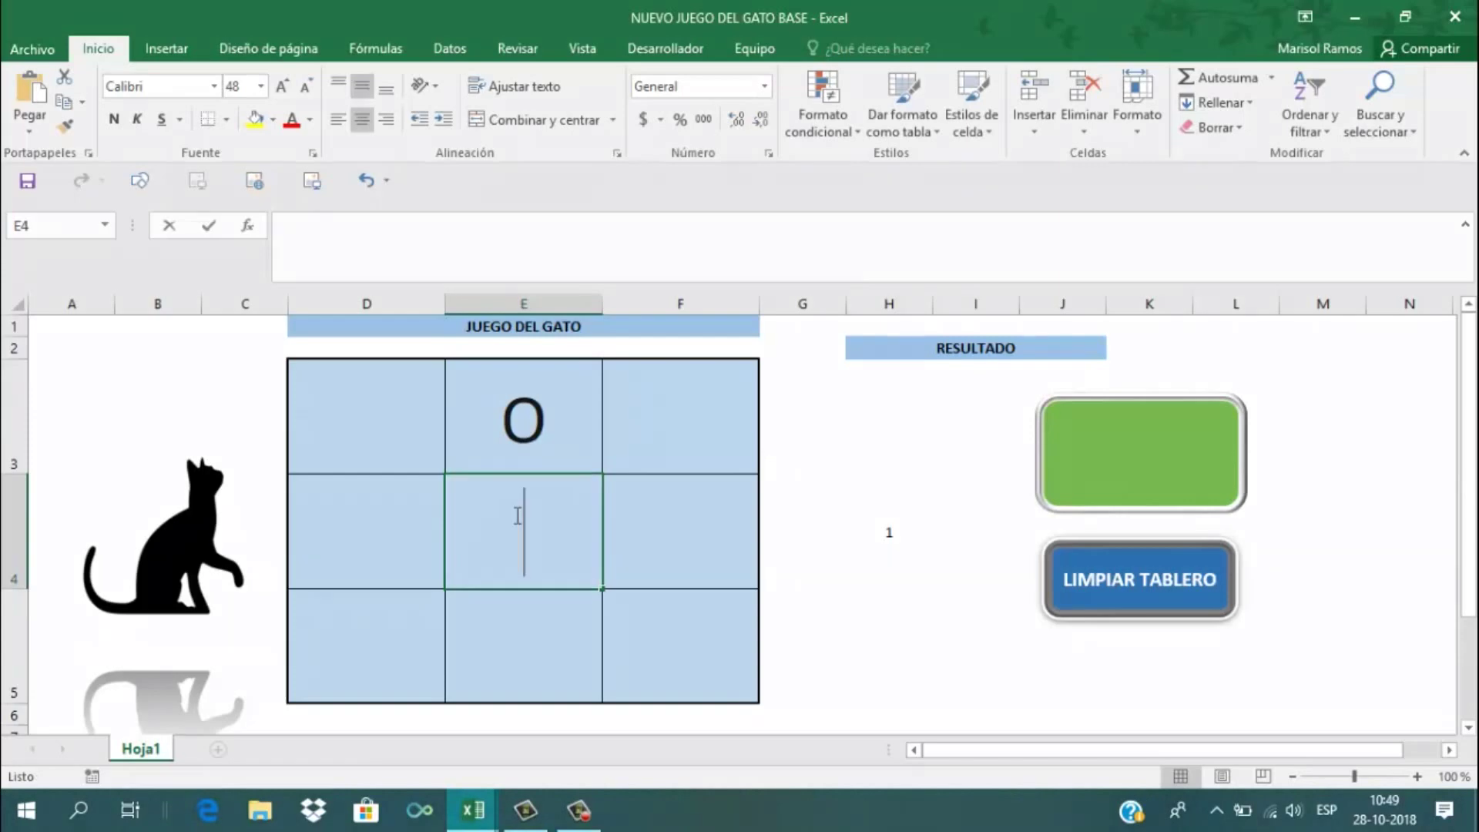
{"action": "left_click", "coordinate": [495, 647]}
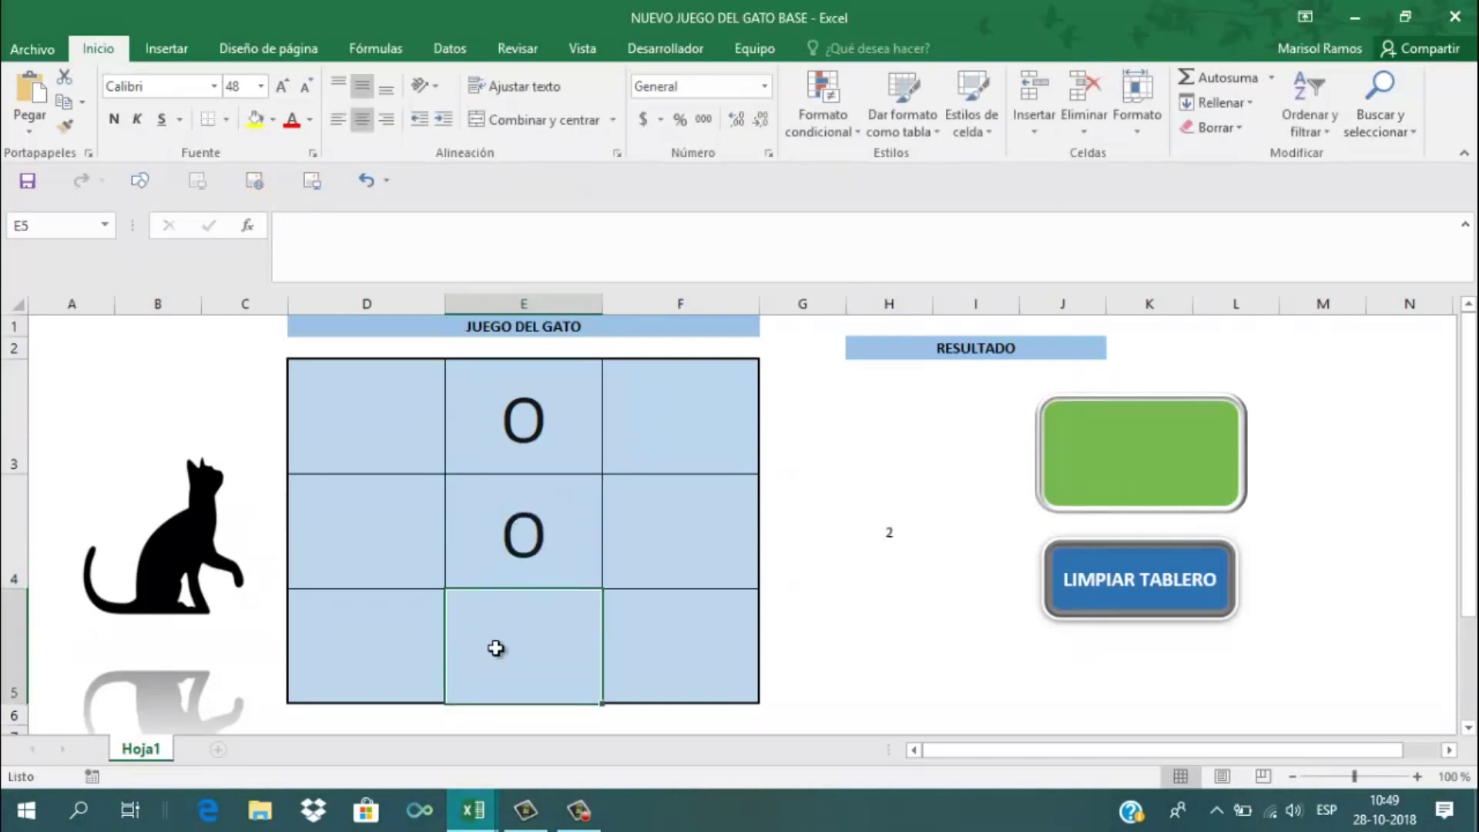
{"action": "type", "text": "0"}
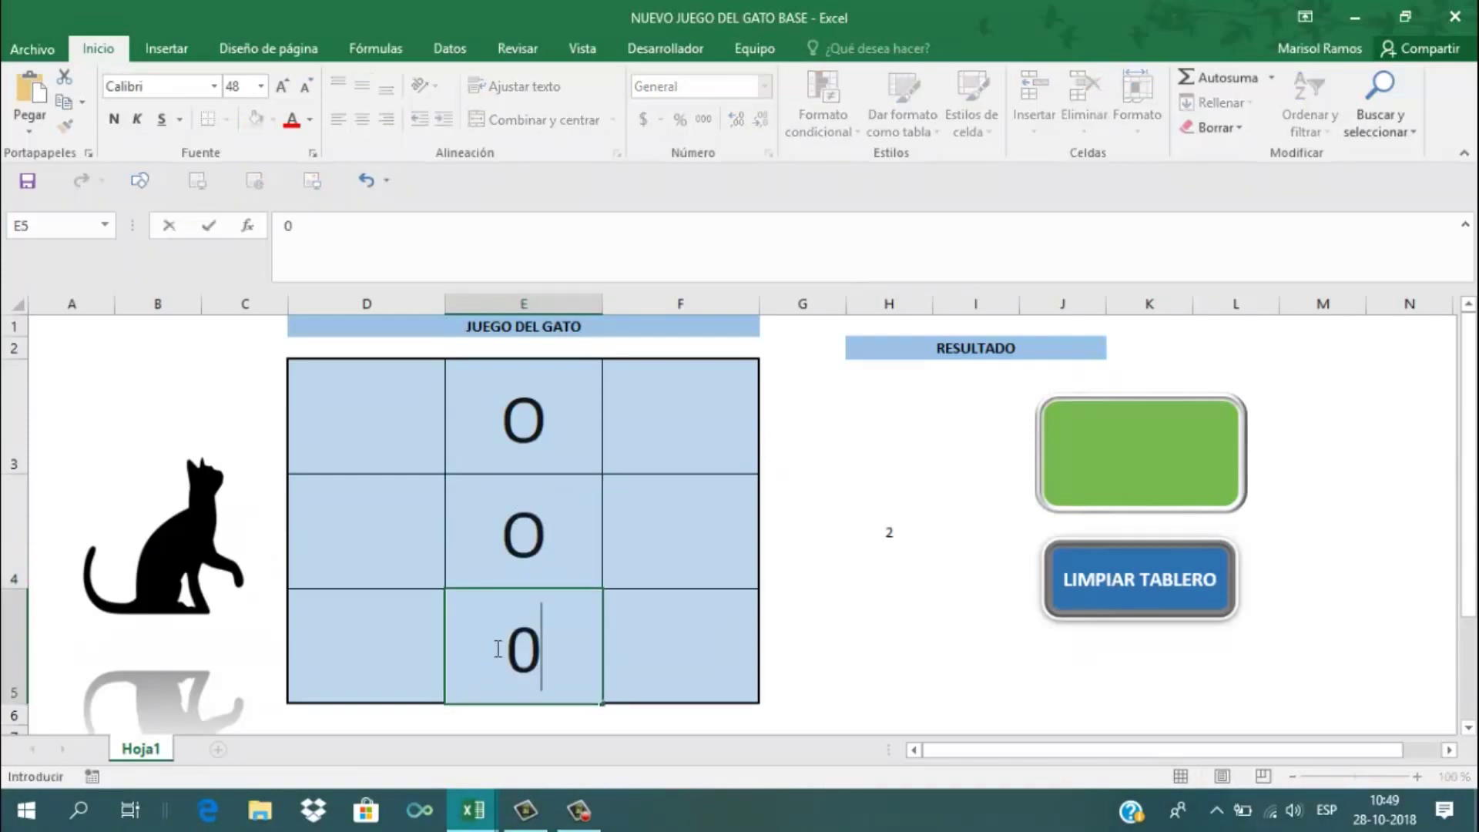
{"action": "type", "text": "O"}
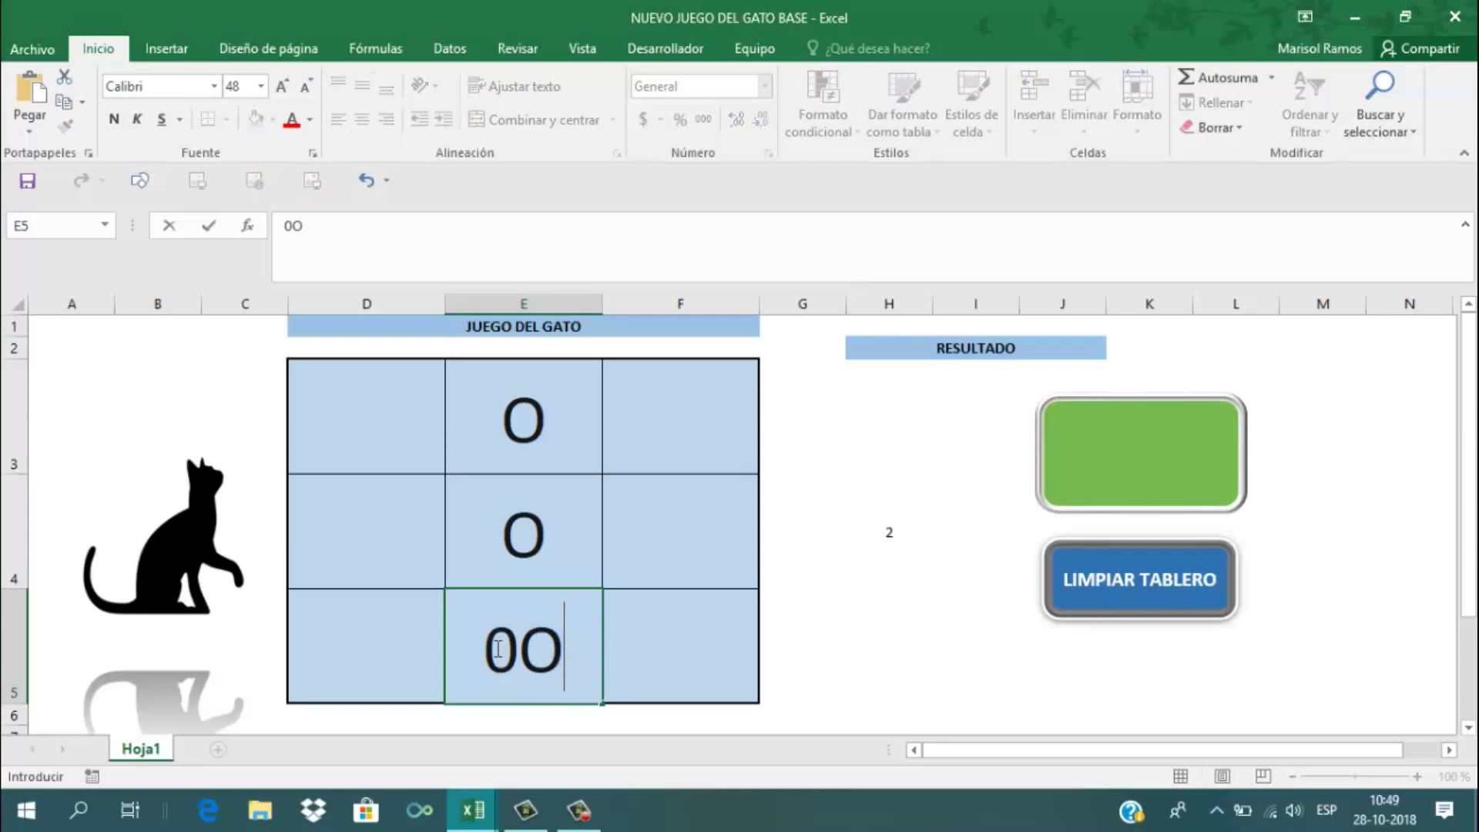
{"action": "key", "text": "BackSpace"}
{"action": "key", "text": "BackSpace"}
{"action": "type", "text": "O"}
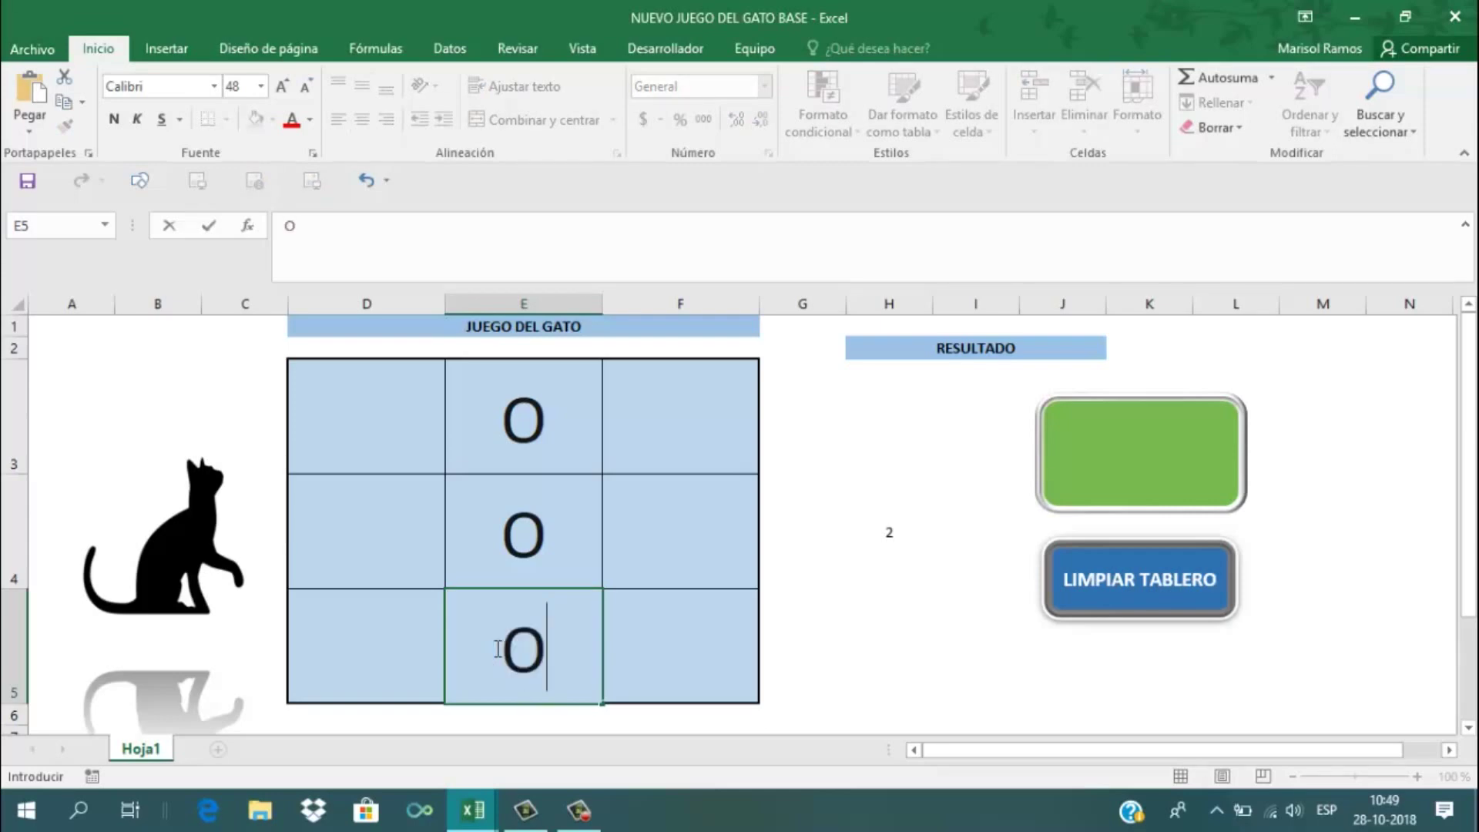
{"action": "key", "text": "Return"}
{"action": "left_click", "coordinate": [355, 430]}
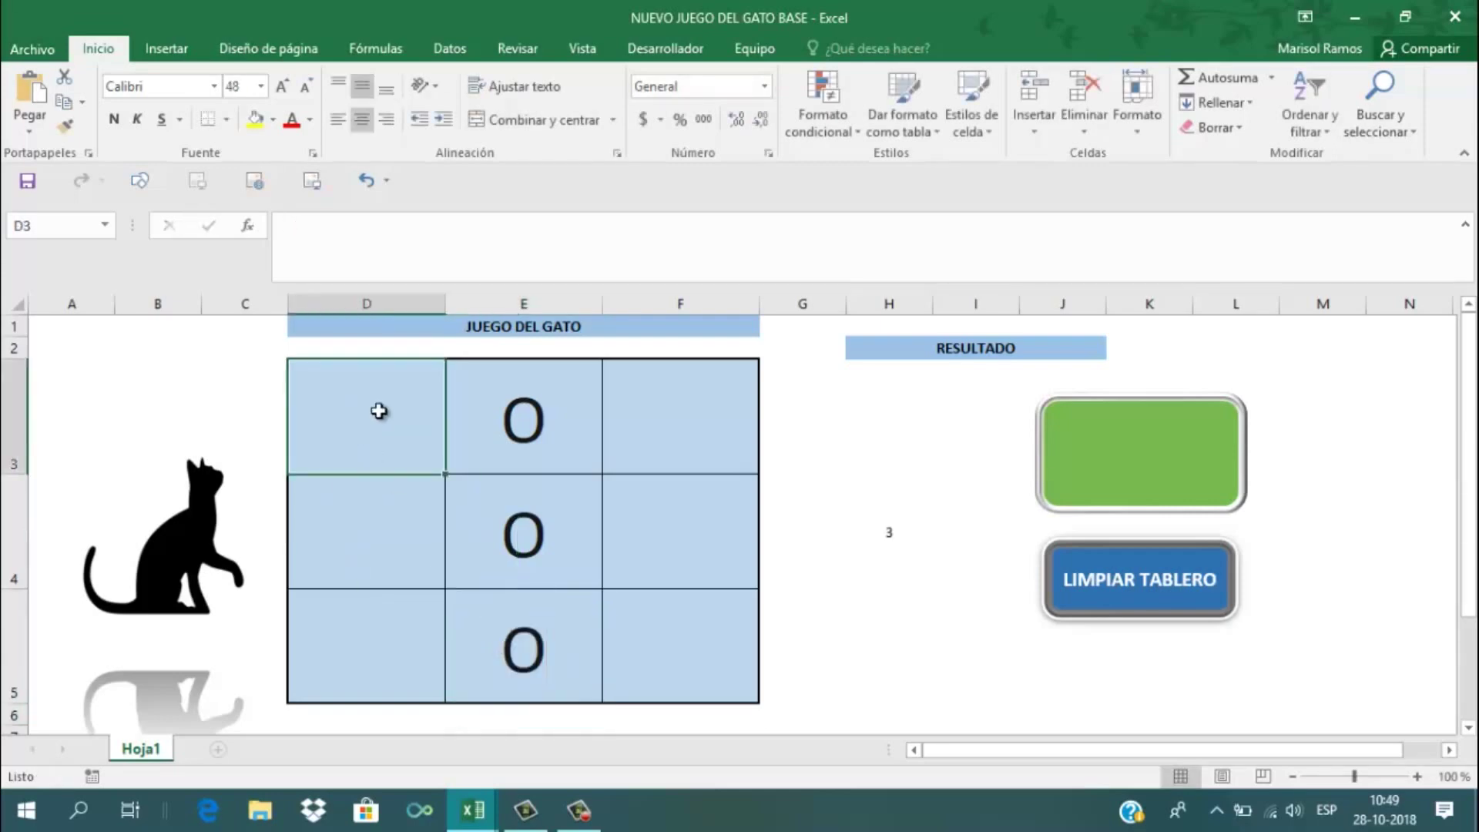
{"action": "mouse_move", "coordinate": [513, 434]}
{"action": "left_mouse_down"}
{"action": "mouse_move", "coordinate": [499, 396]}
{"action": "mouse_move", "coordinate": [554, 637]}
{"action": "left_mouse_up"}
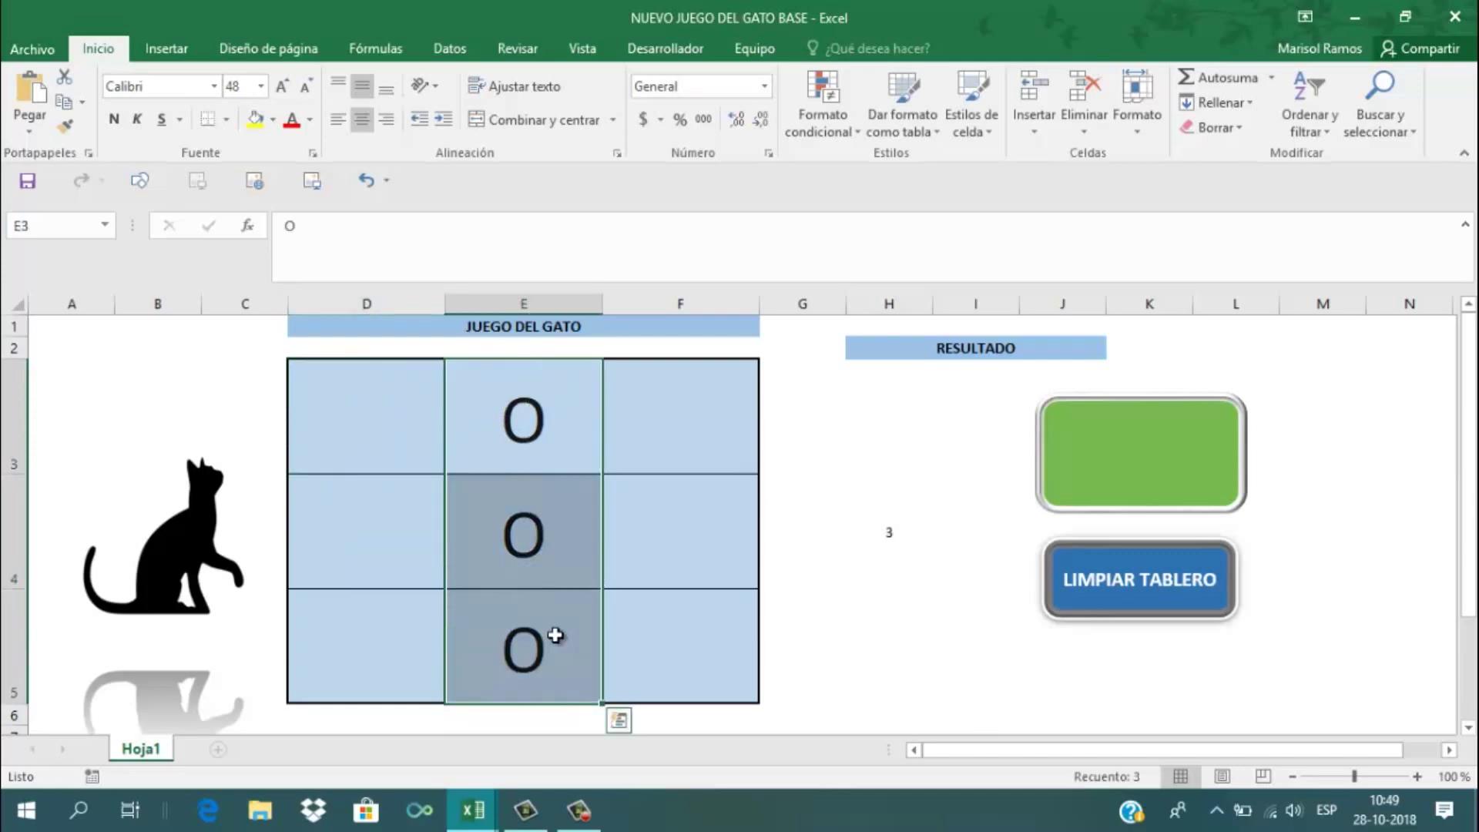
{"action": "key", "text": "Delete"}
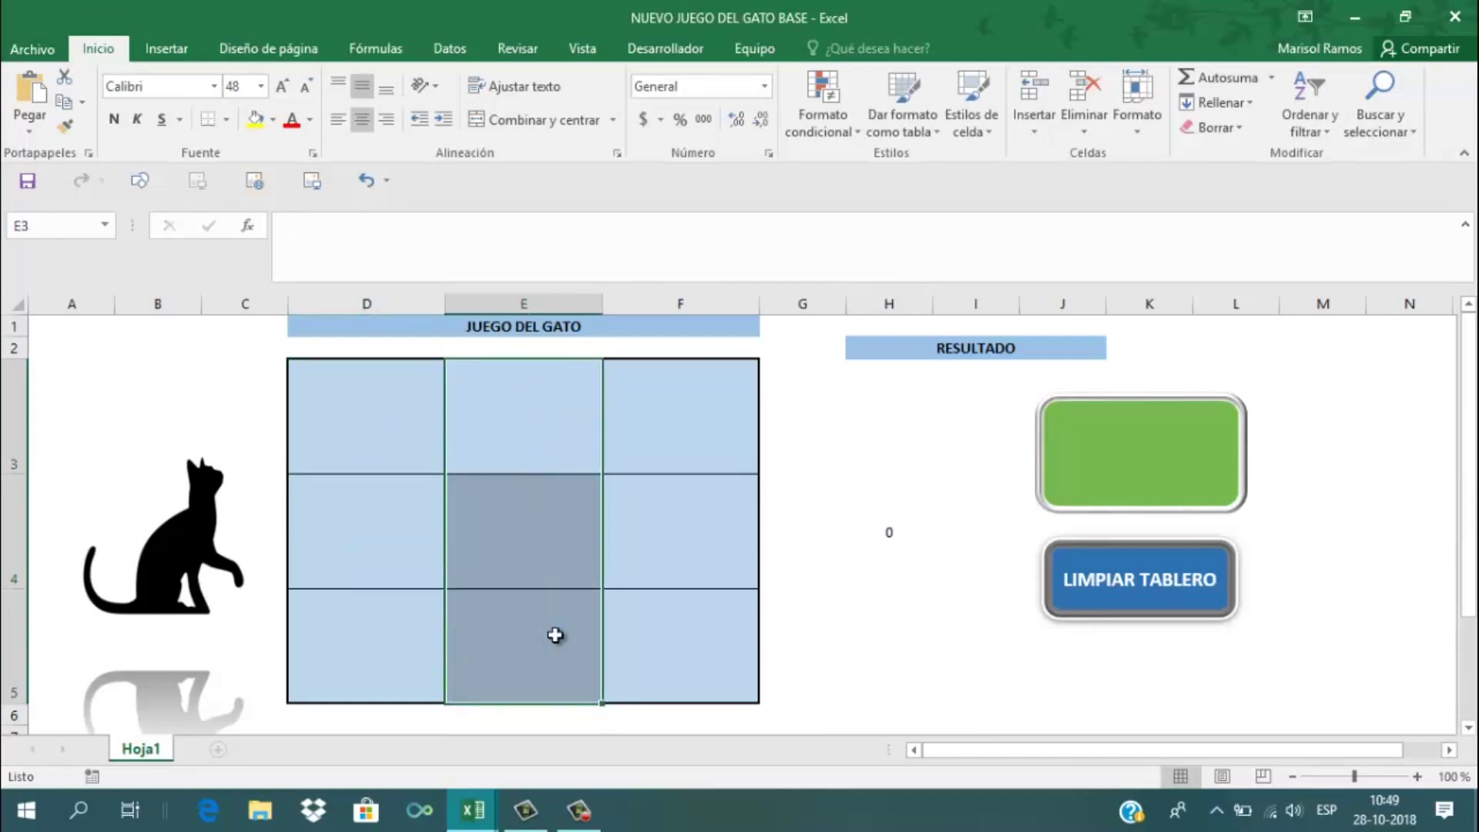
Place O along the diagonal in D3, E4 and F5
{"action": "scroll", "coordinate": [380, 404], "scroll_direction": "down", "scroll_amount": 2}
{"action": "scroll", "coordinate": [380, 404], "scroll_direction": "up", "scroll_amount": 1}
{"action": "scroll", "coordinate": [380, 405], "scroll_direction": "up", "scroll_amount": 1}
{"action": "left_click", "coordinate": [381, 404]}
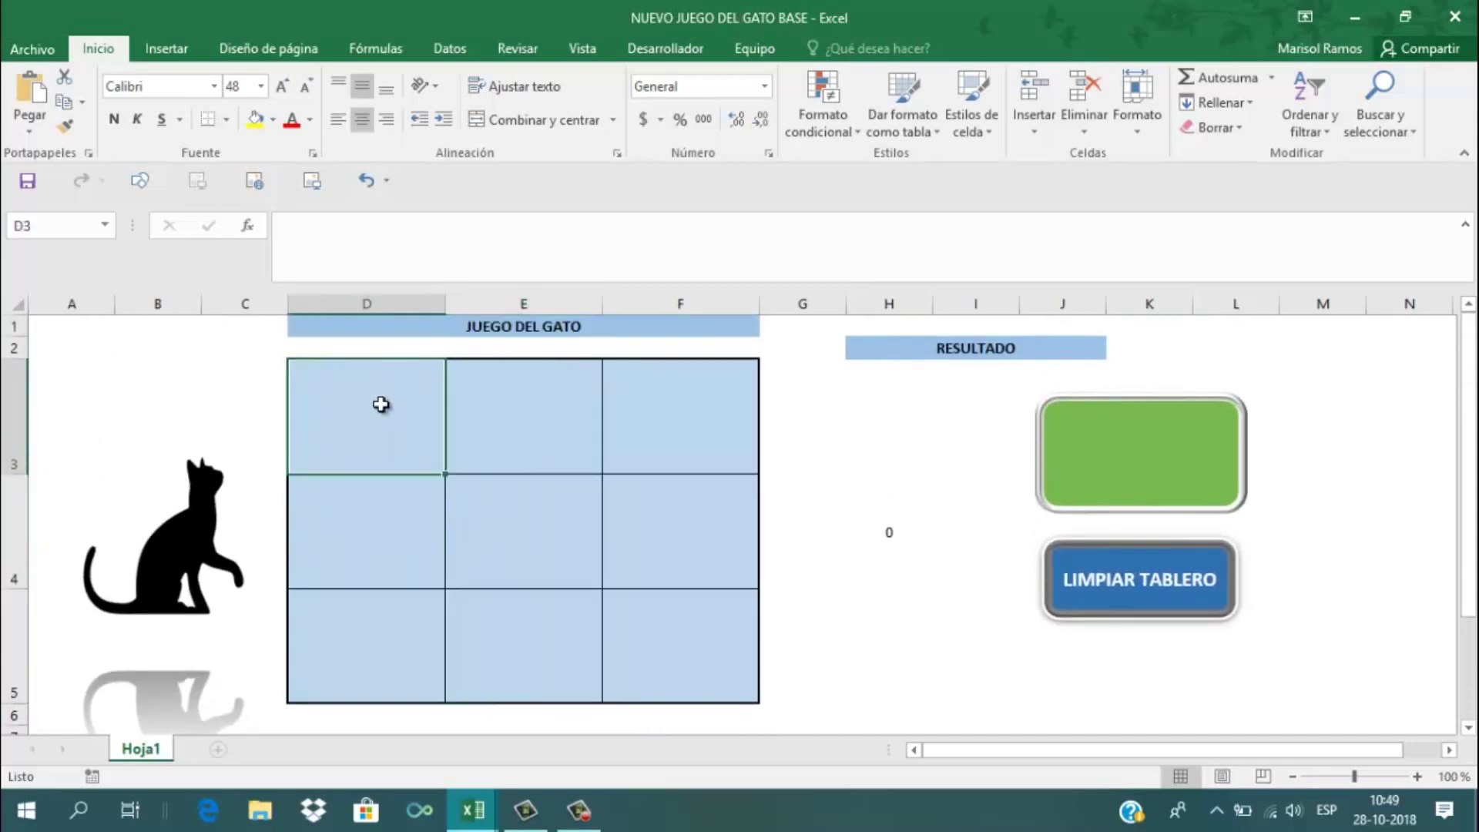
{"action": "type", "text": "O"}
{"action": "left_click", "coordinate": [512, 551]}
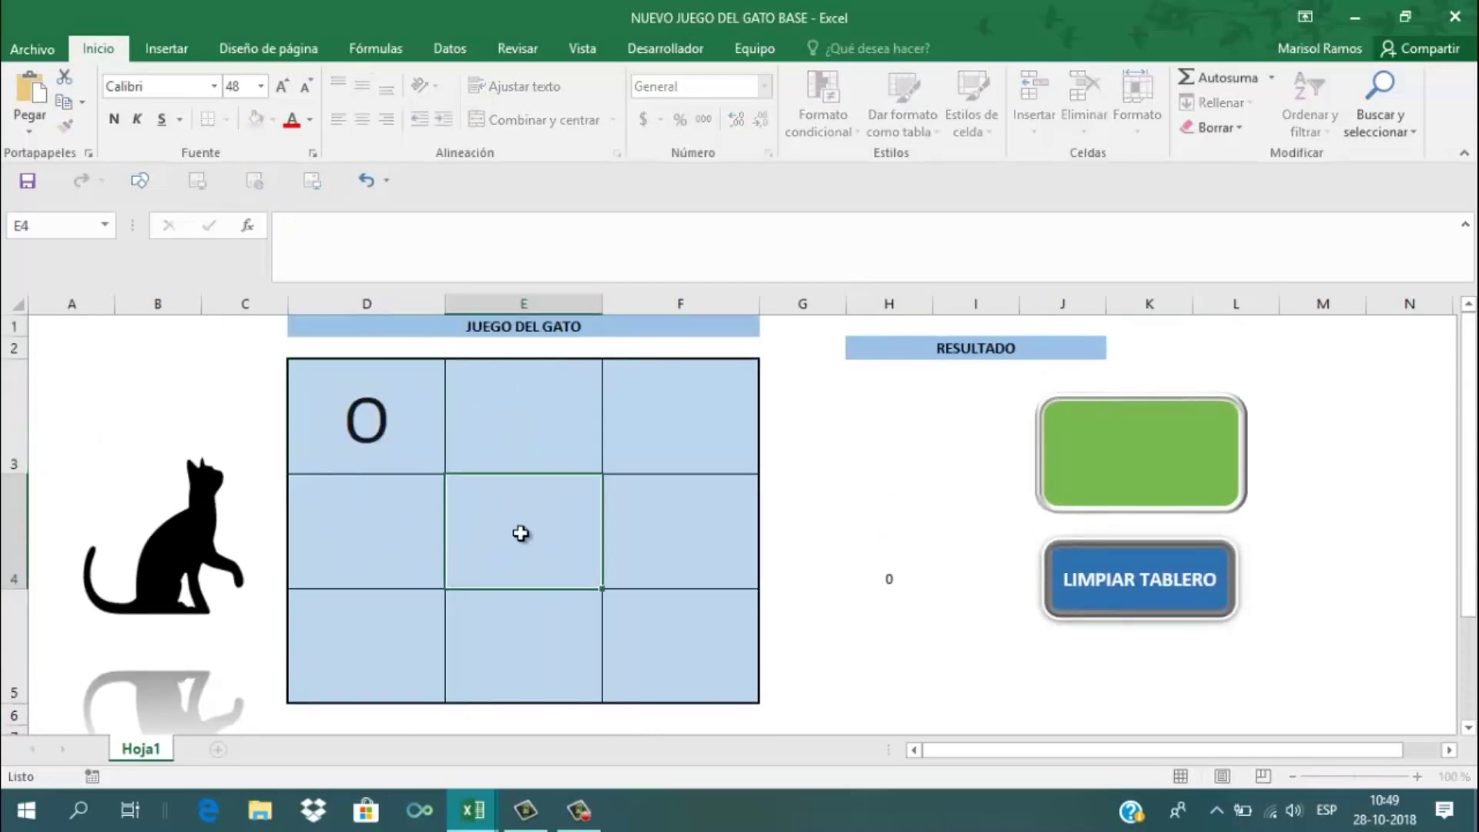
{"action": "type", "text": "O"}
{"action": "left_click", "coordinate": [653, 692]}
{"action": "type", "text": "O"}
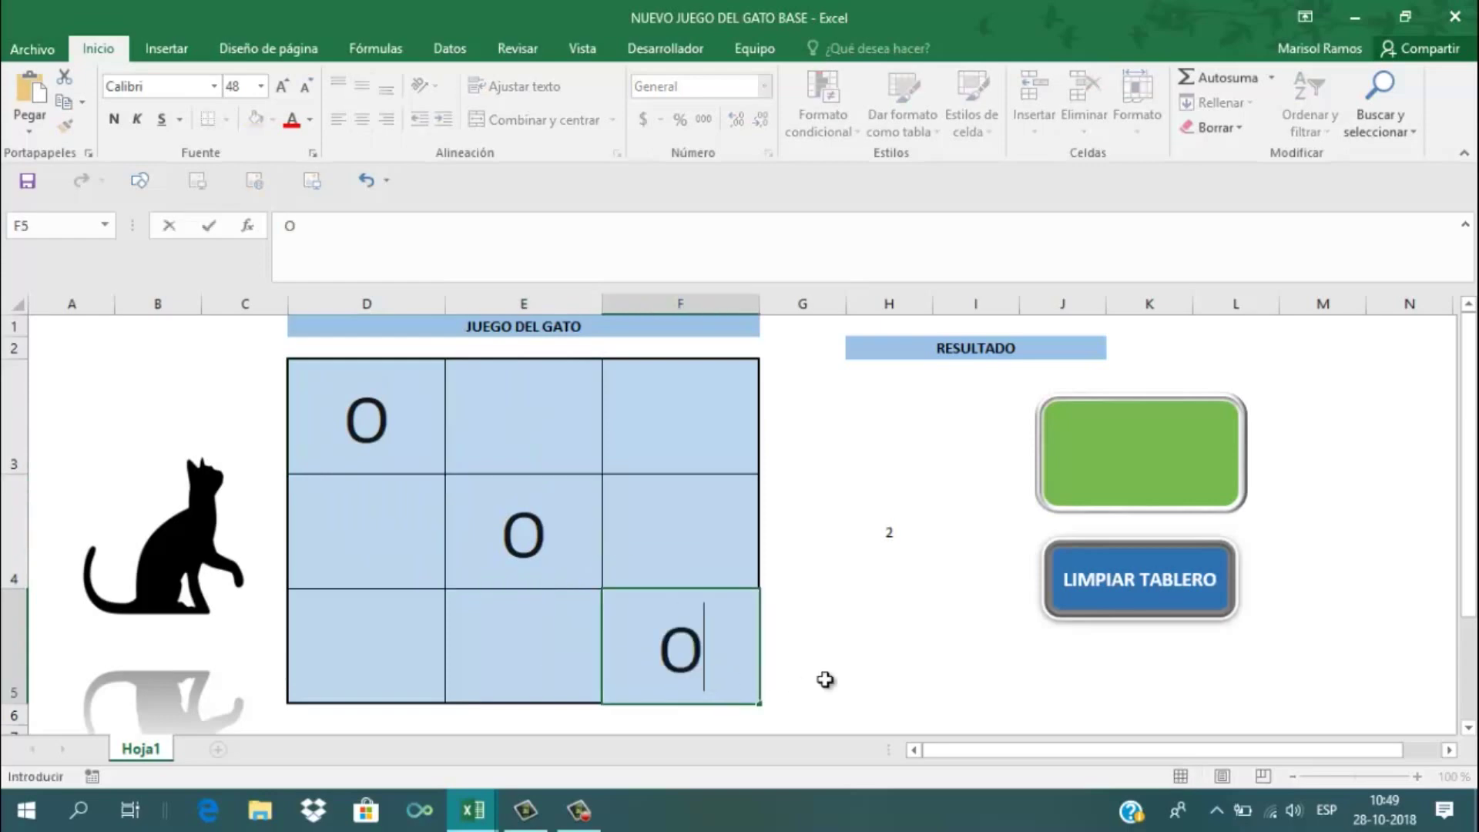
{"action": "left_click", "coordinate": [828, 683]}
Check the G17 diagonal sum and the H4 CONTARA counter against the O marks
{"action": "scroll", "coordinate": [832, 678], "scroll_direction": "down", "scroll_amount": 2}
{"action": "left_click", "coordinate": [831, 526]}
{"action": "left_click", "coordinate": [827, 542]}
{"action": "scroll", "coordinate": [870, 587], "scroll_direction": "up", "scroll_amount": 2}
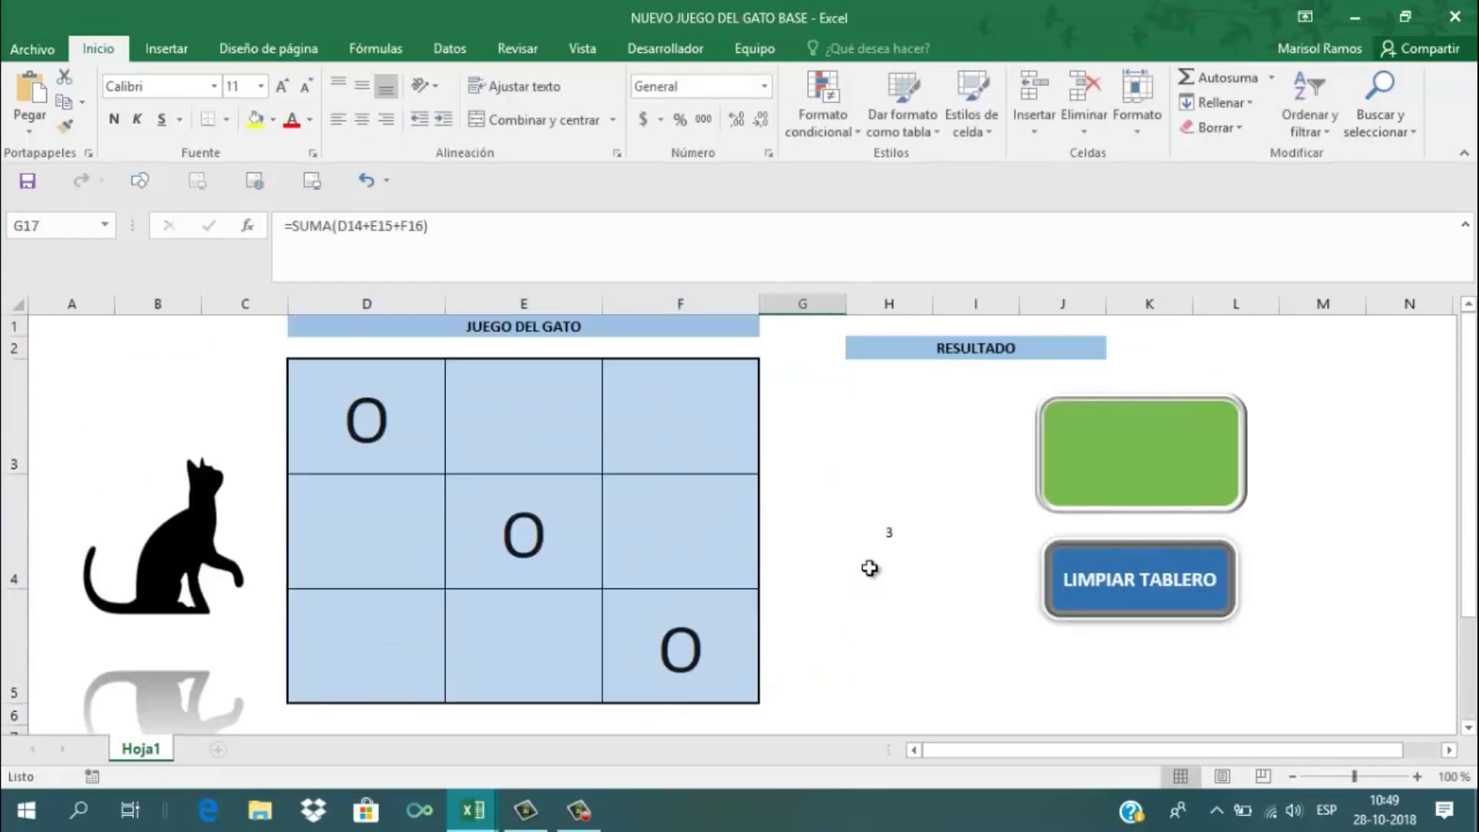
{"action": "left_click", "coordinate": [857, 541]}
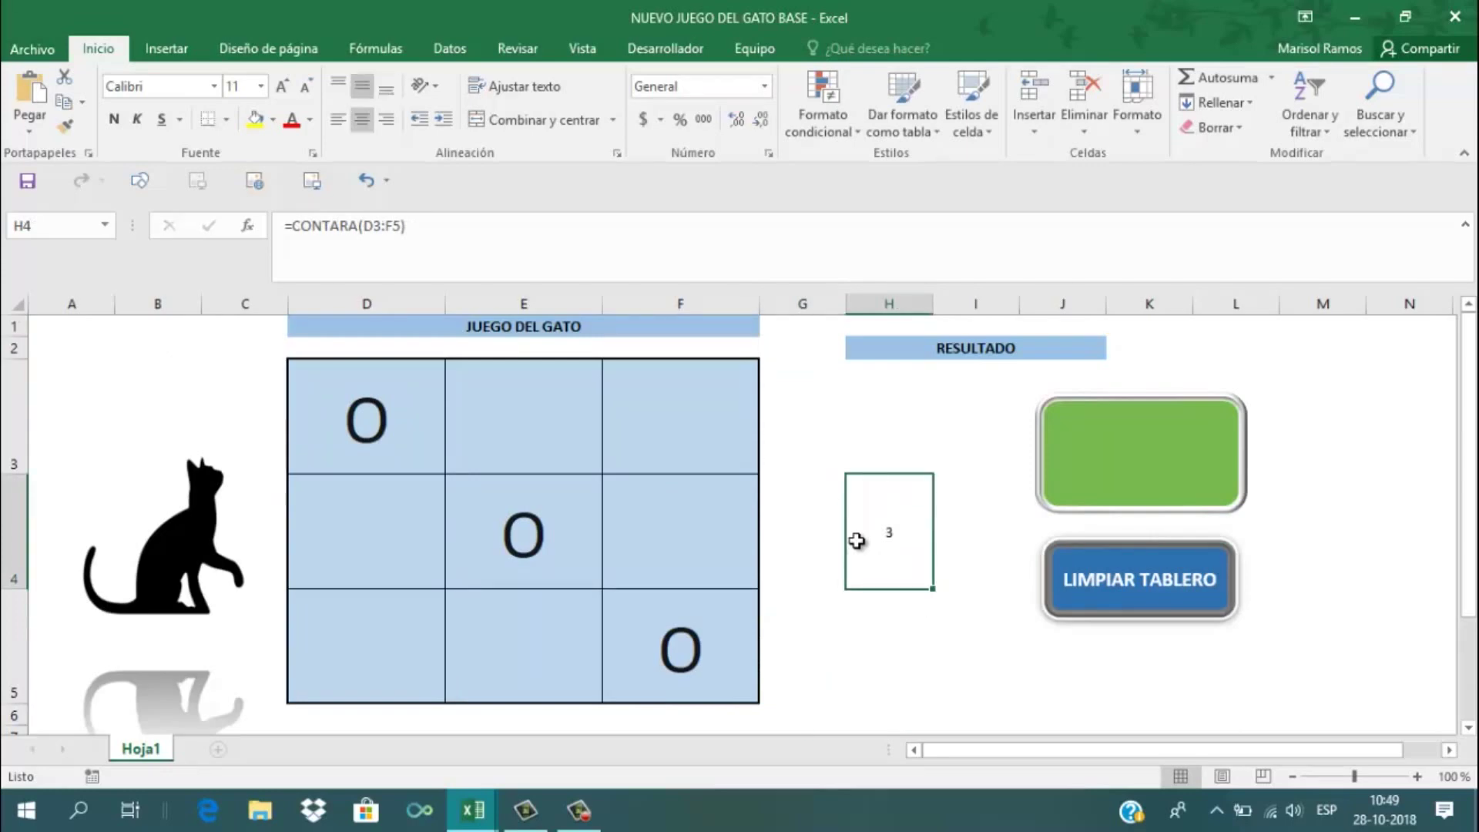
{"action": "left_click", "coordinate": [362, 416]}
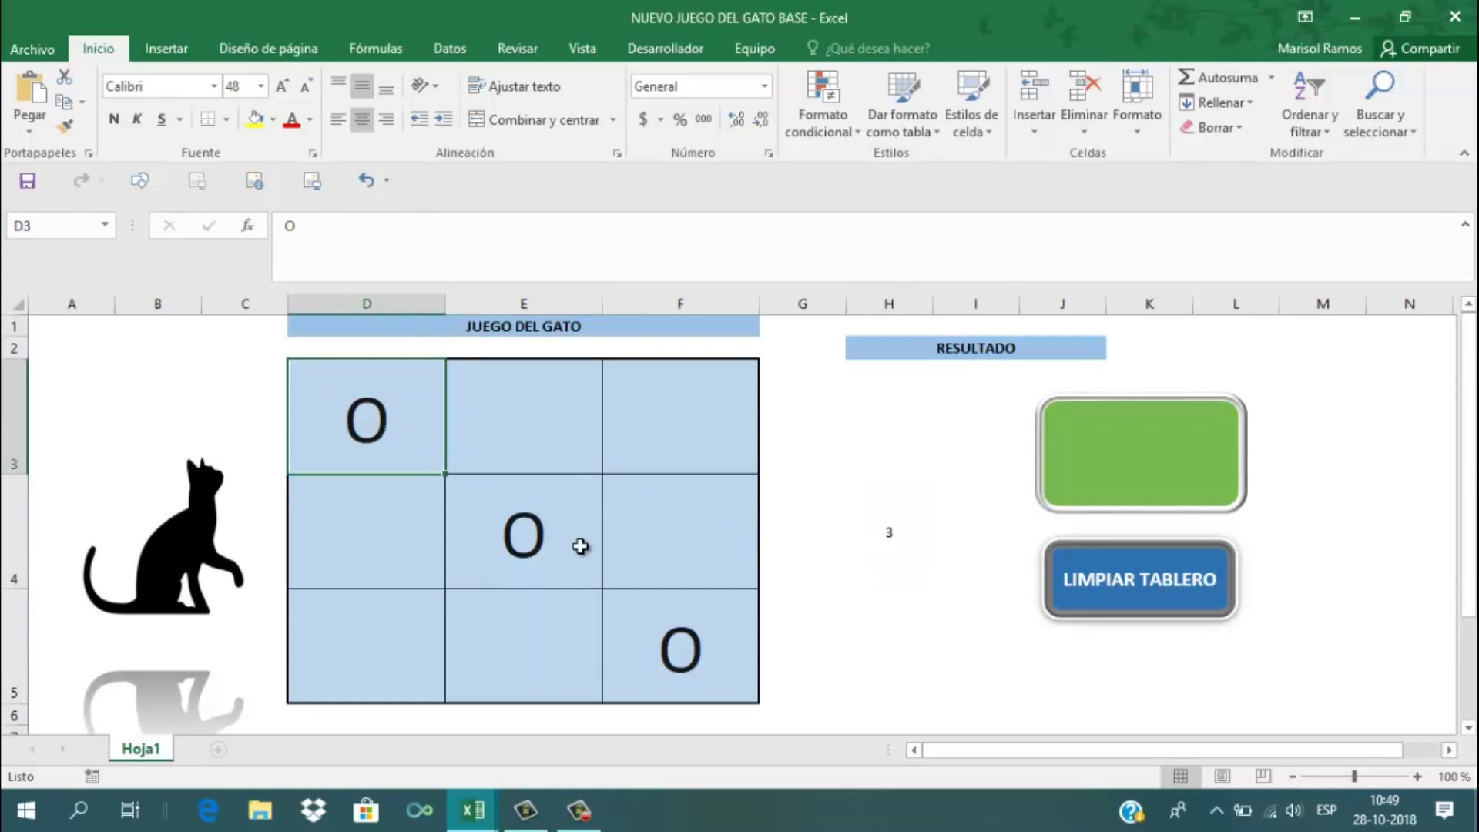
Add X in E3 and F3, then clear D3:F5 so H4 reads 0
{"action": "left_click", "coordinate": [498, 430]}
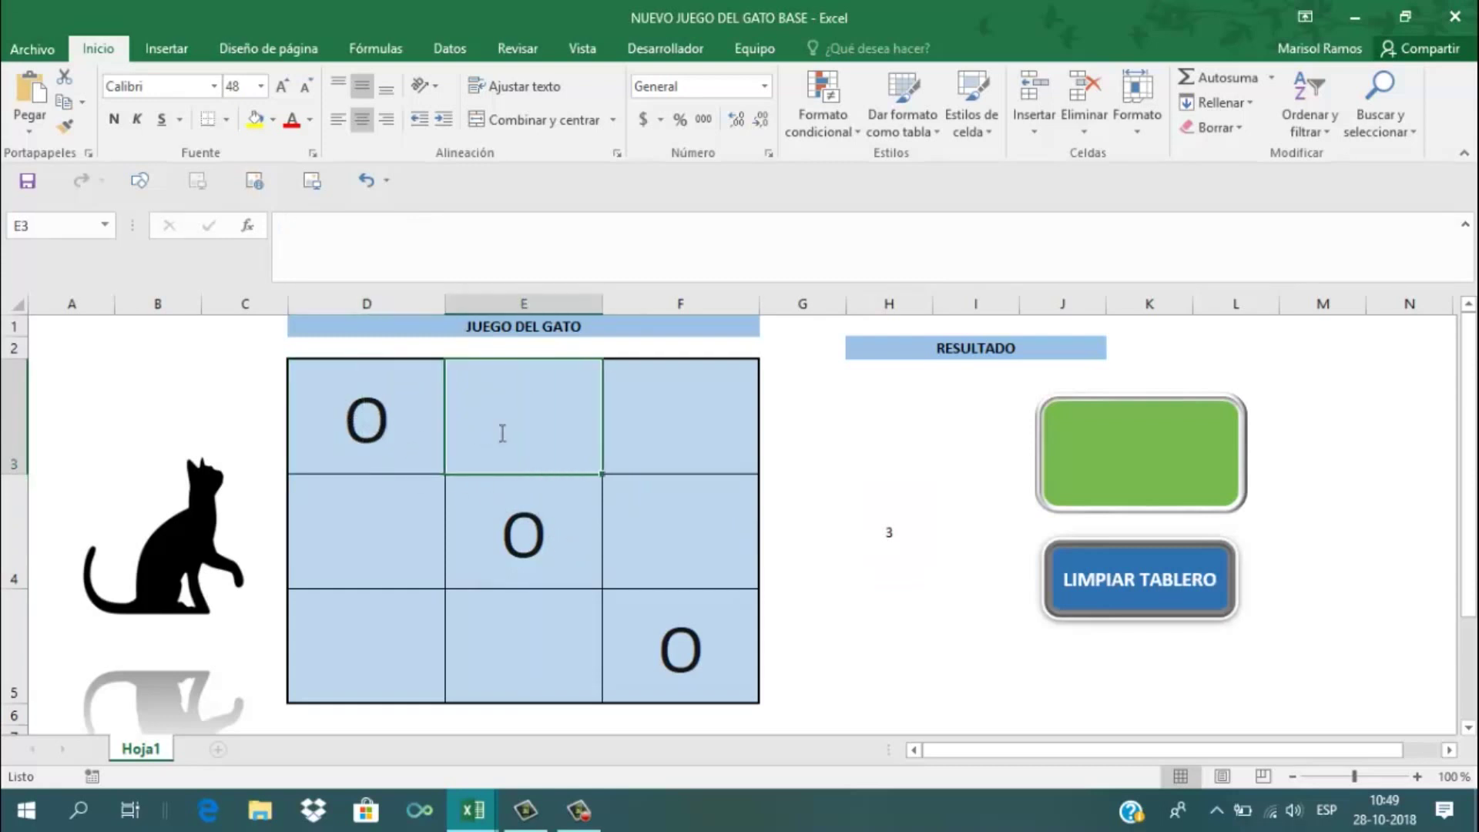
{"action": "type", "text": "X"}
{"action": "left_click", "coordinate": [658, 429]}
{"action": "type", "text": "X"}
{"action": "left_click", "coordinate": [687, 505]}
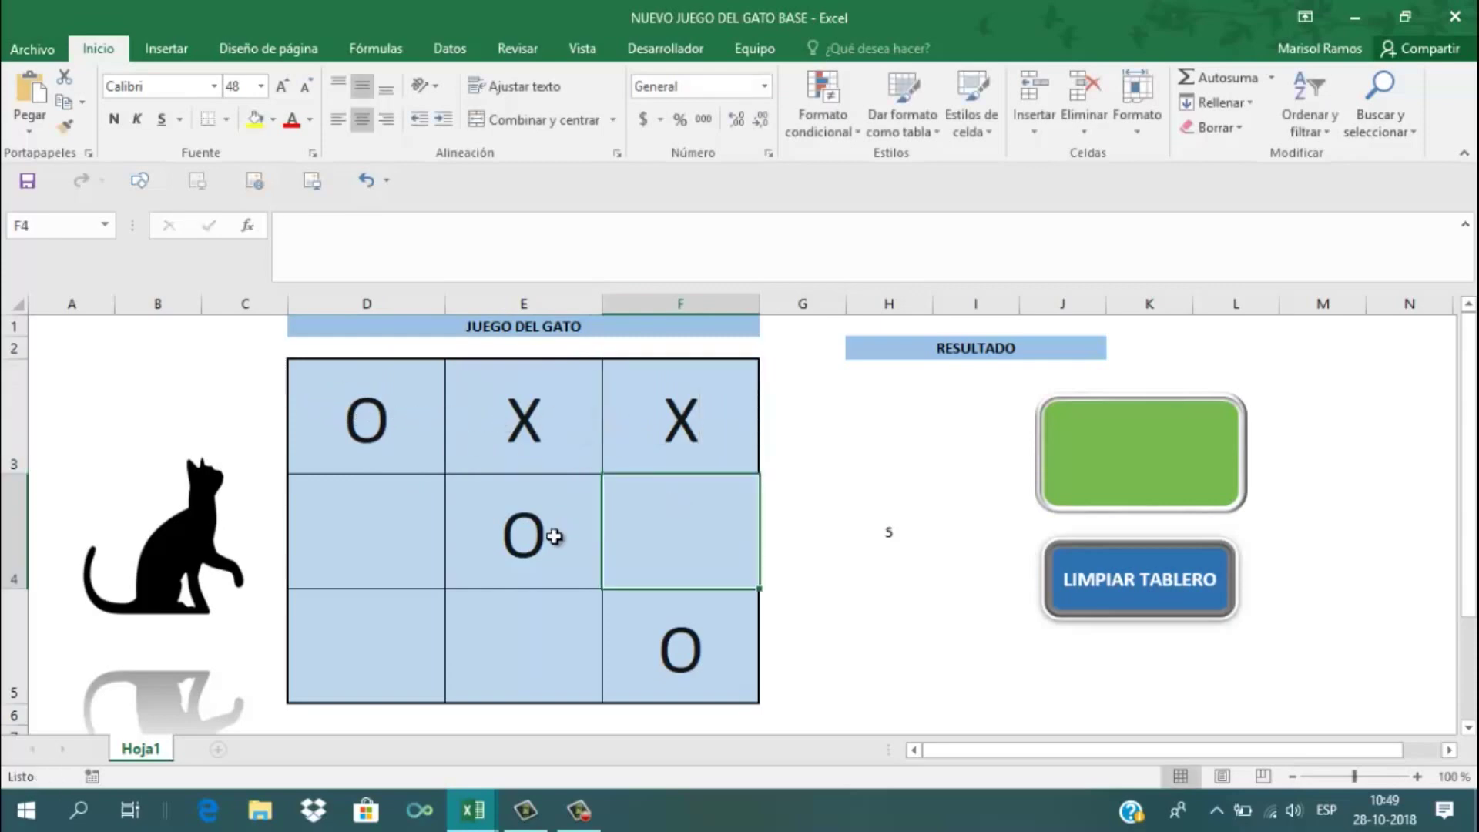
{"action": "left_click", "coordinate": [328, 392]}
{"action": "left_click_drag", "start_coordinate": [327, 391], "coordinate": [744, 638]}
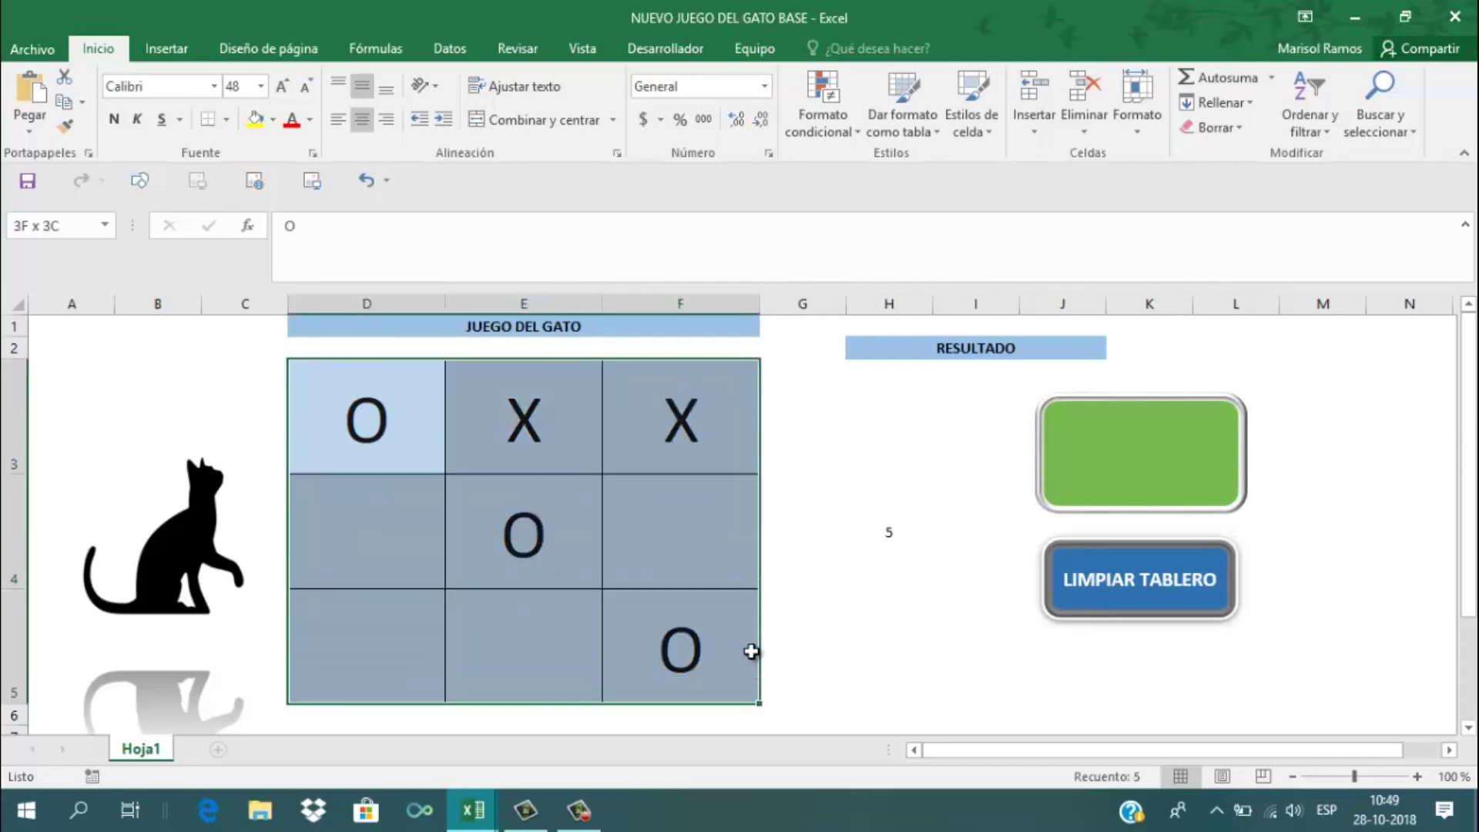
{"action": "key", "text": "Delete"}
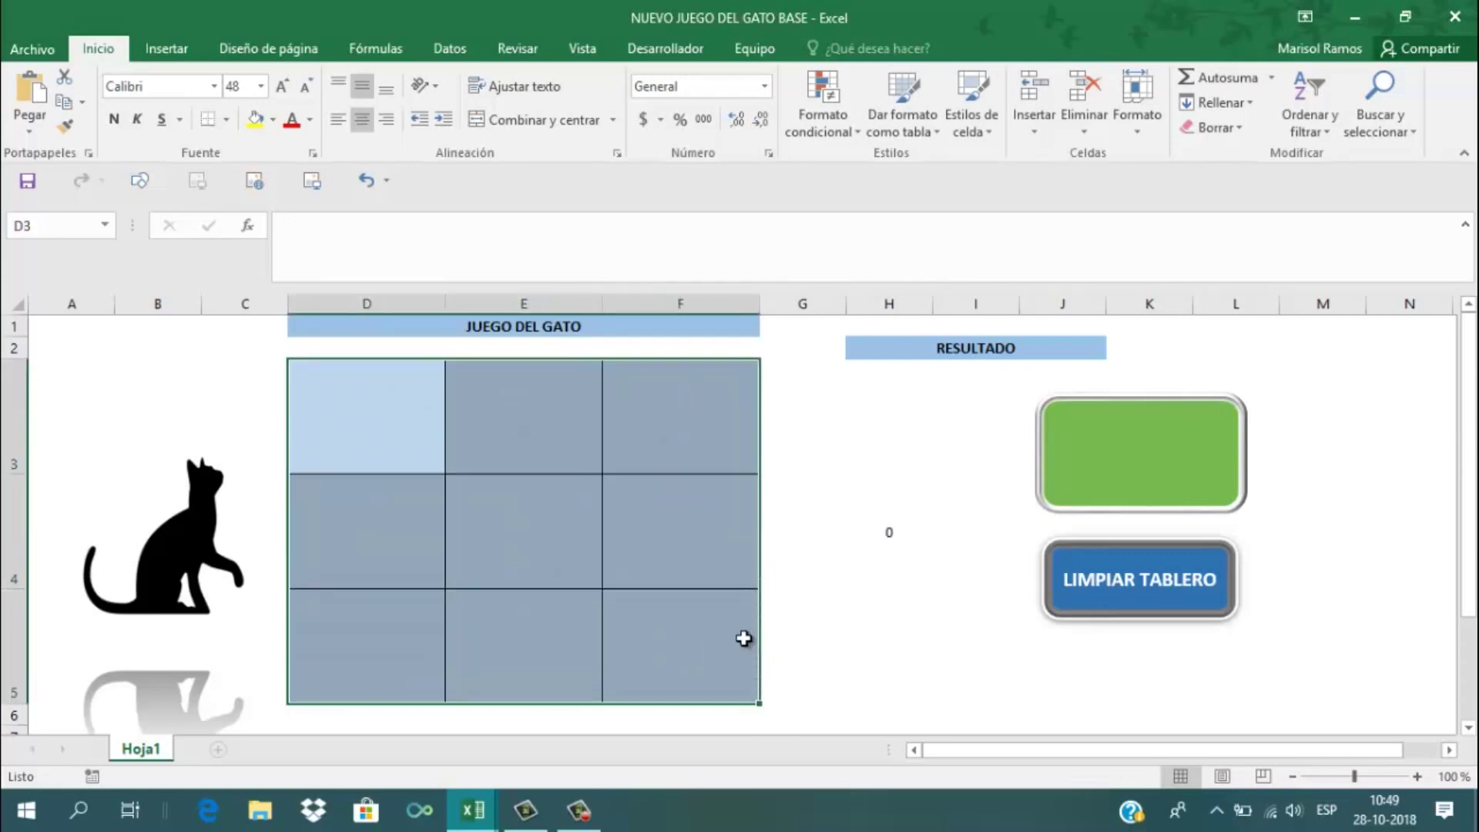
{"action": "left_click", "coordinate": [871, 527]}
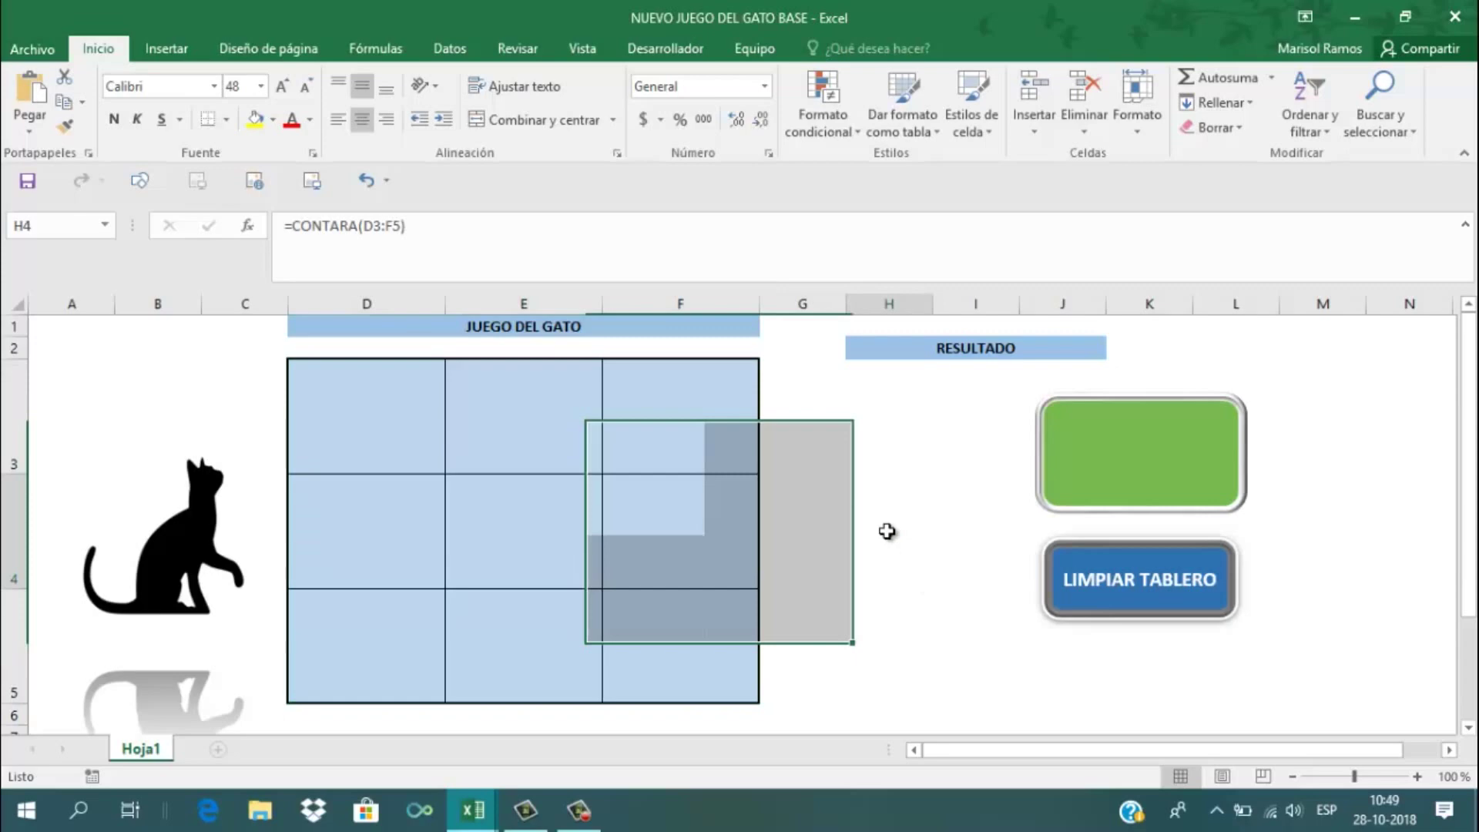
Place X in D3, E4 and F5 so the counter reads 3, selecting the green result shape
{"action": "left_click", "coordinate": [955, 616]}
{"action": "left_click", "coordinate": [1117, 447]}
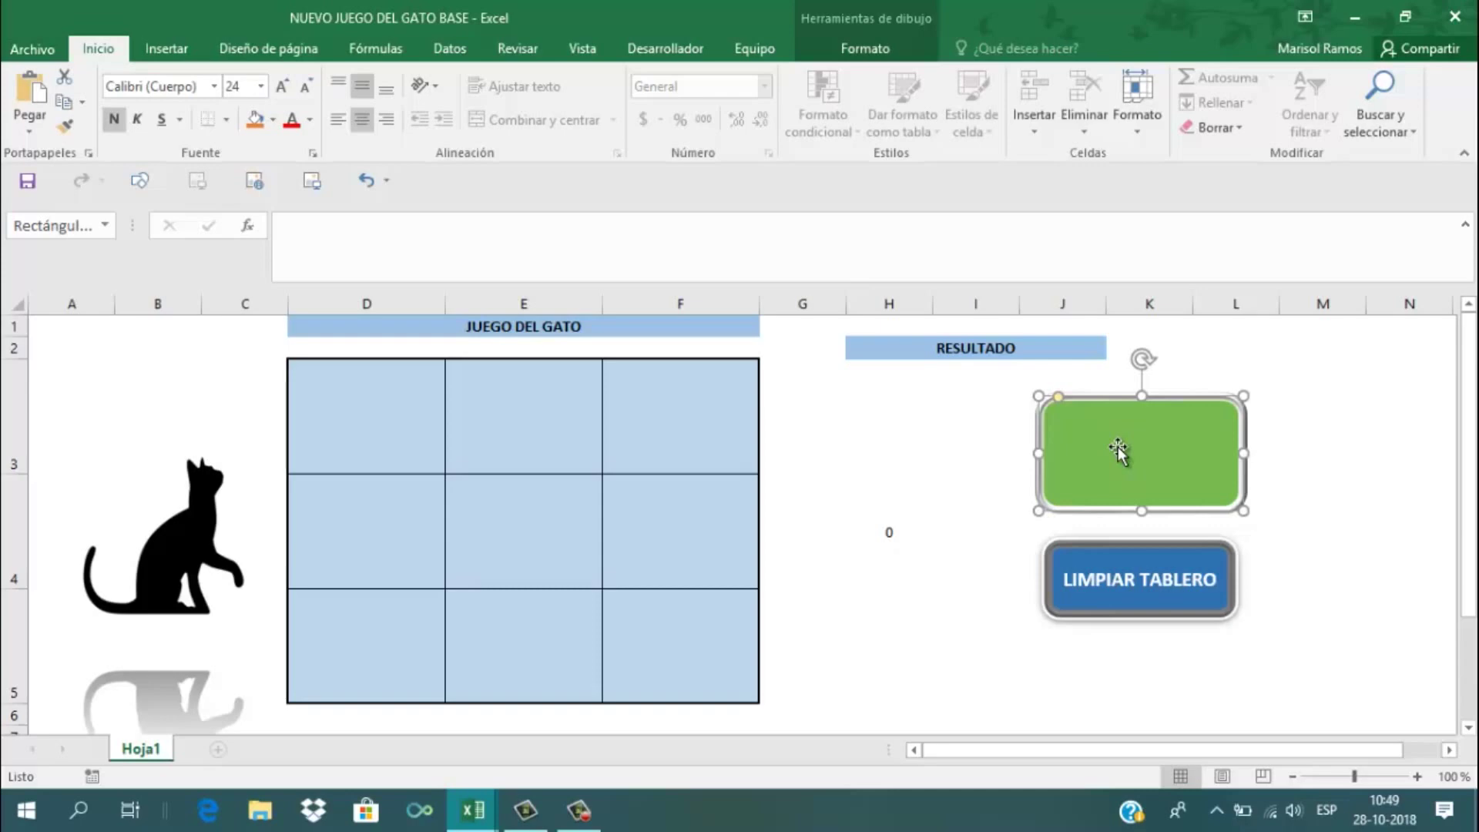
{"action": "left_click", "coordinate": [348, 416]}
{"action": "type", "text": "X"}
{"action": "left_click", "coordinate": [497, 502]}
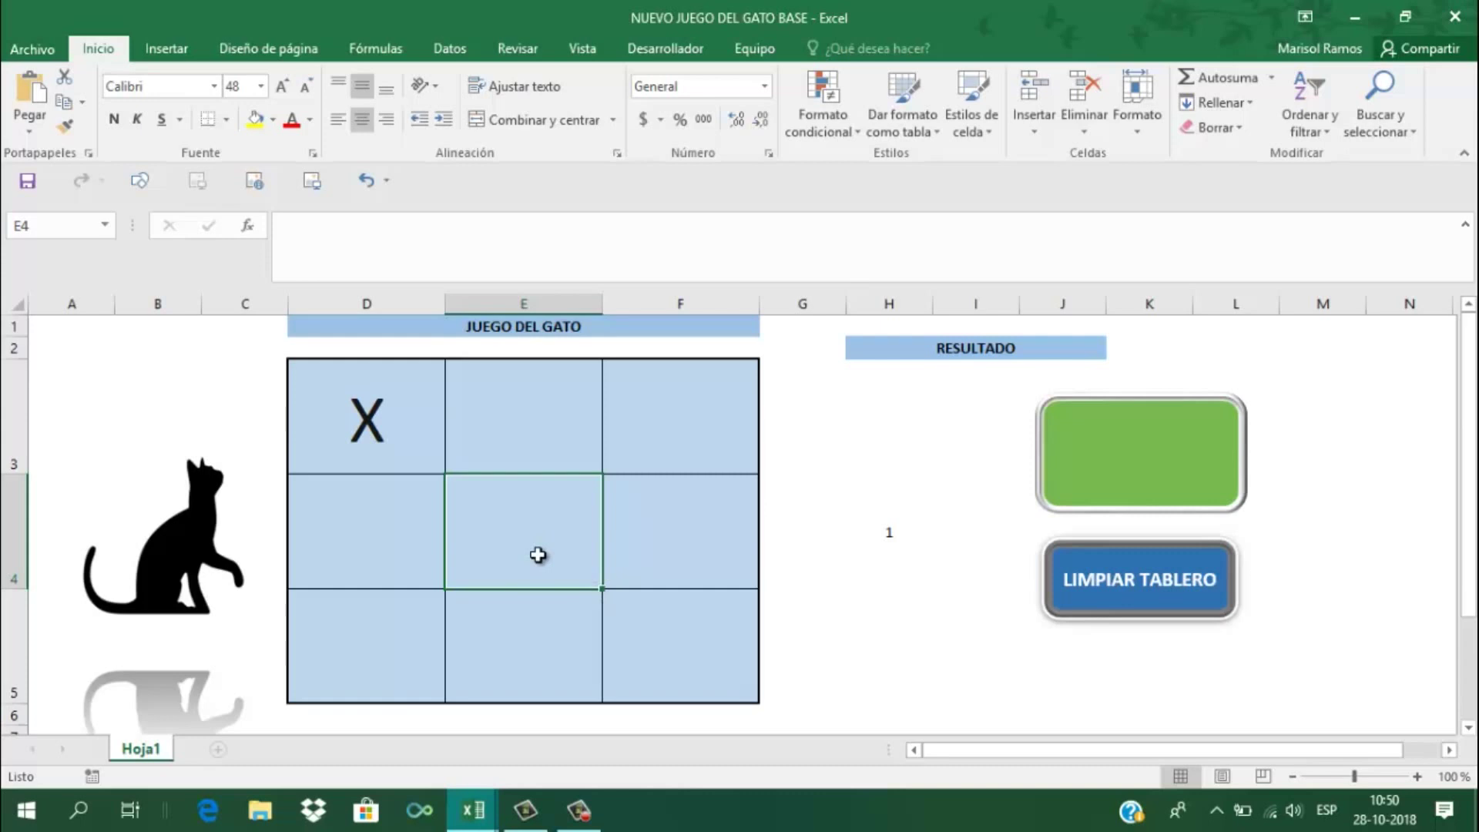
{"action": "type", "text": "X"}
{"action": "left_click", "coordinate": [664, 614]}
{"action": "type", "text": "X"}
{"action": "left_click", "coordinate": [890, 616]}
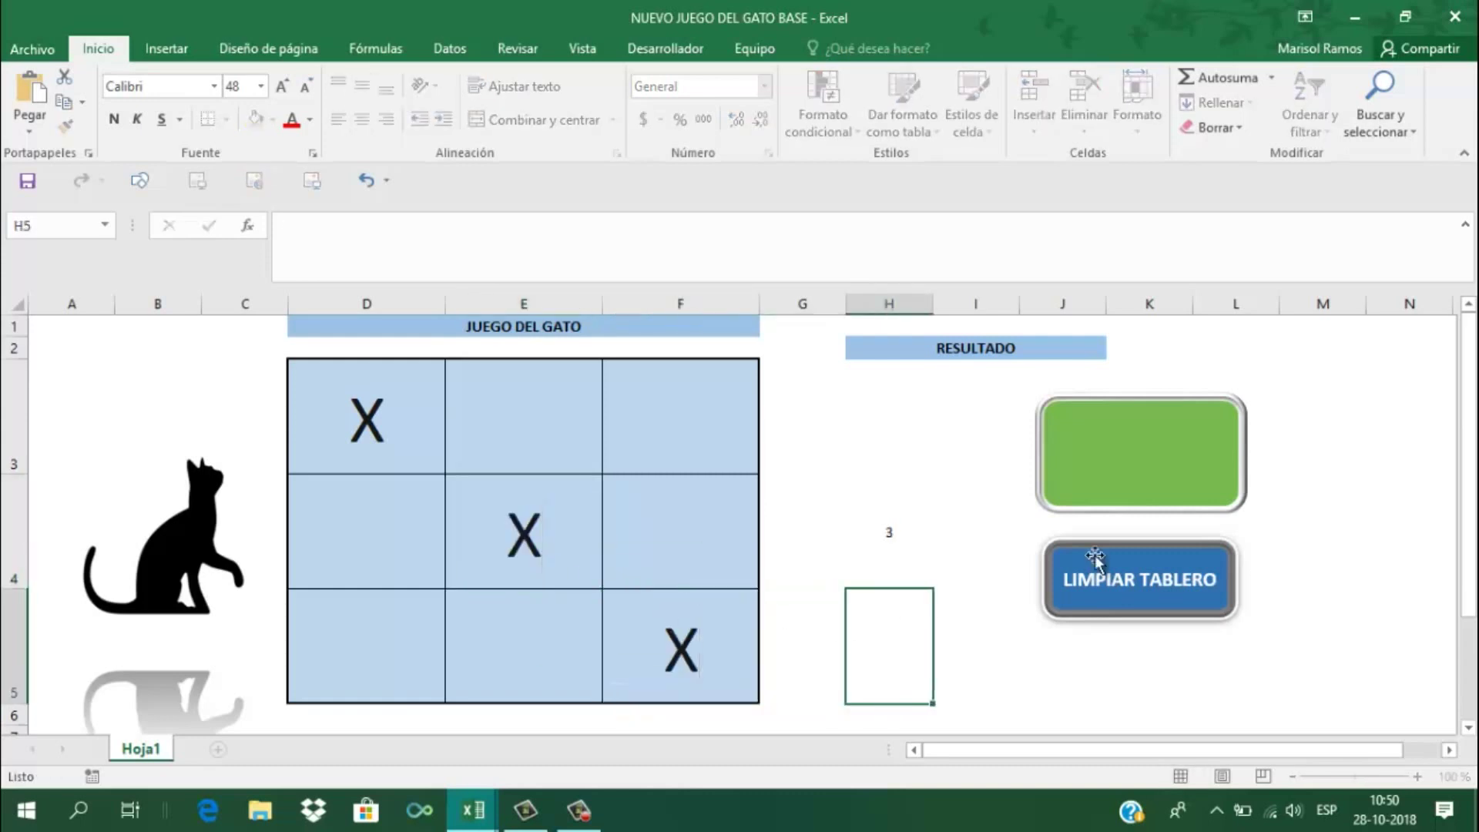
{"action": "left_click", "coordinate": [1157, 462]}
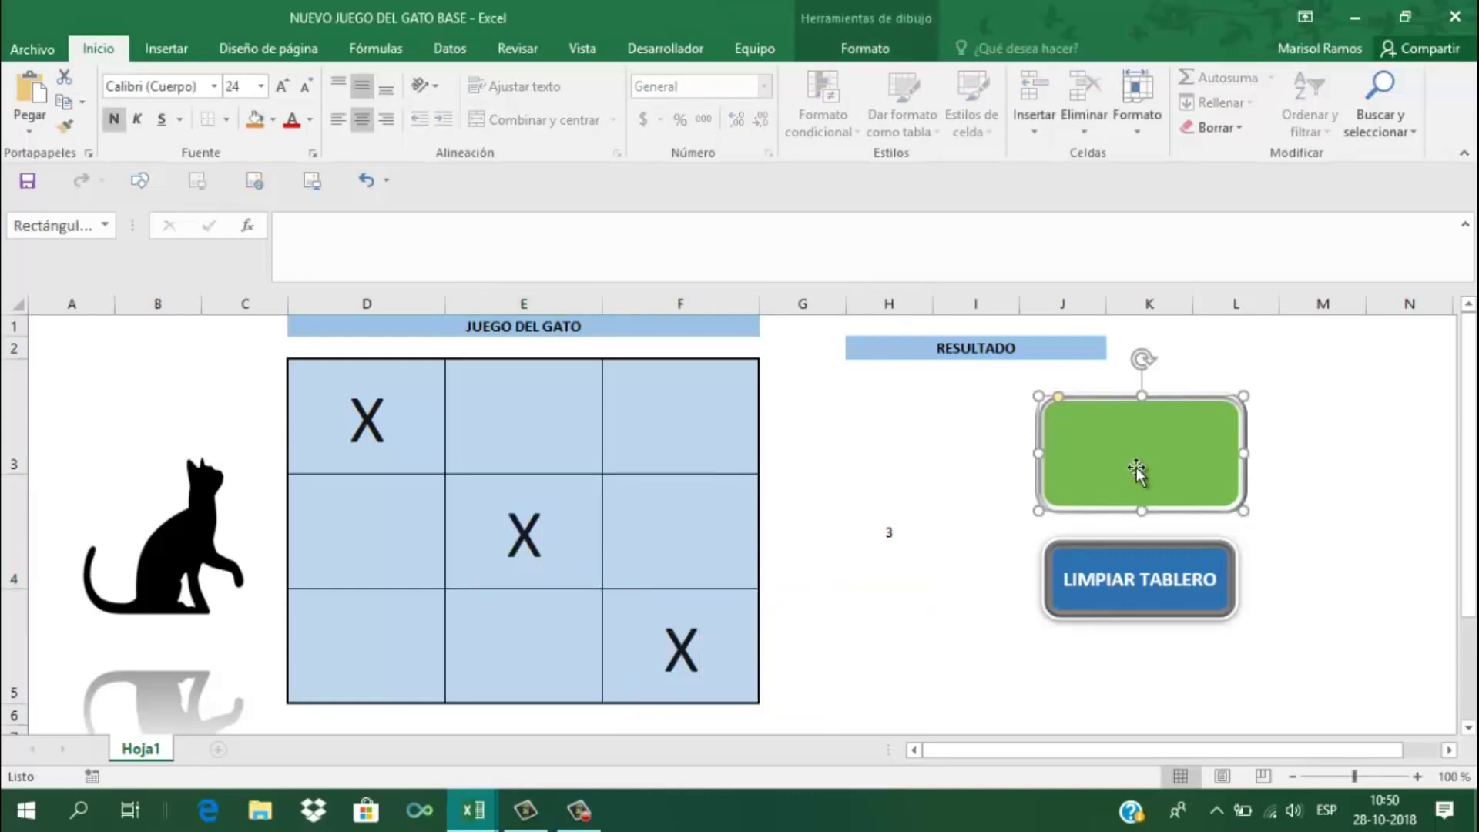